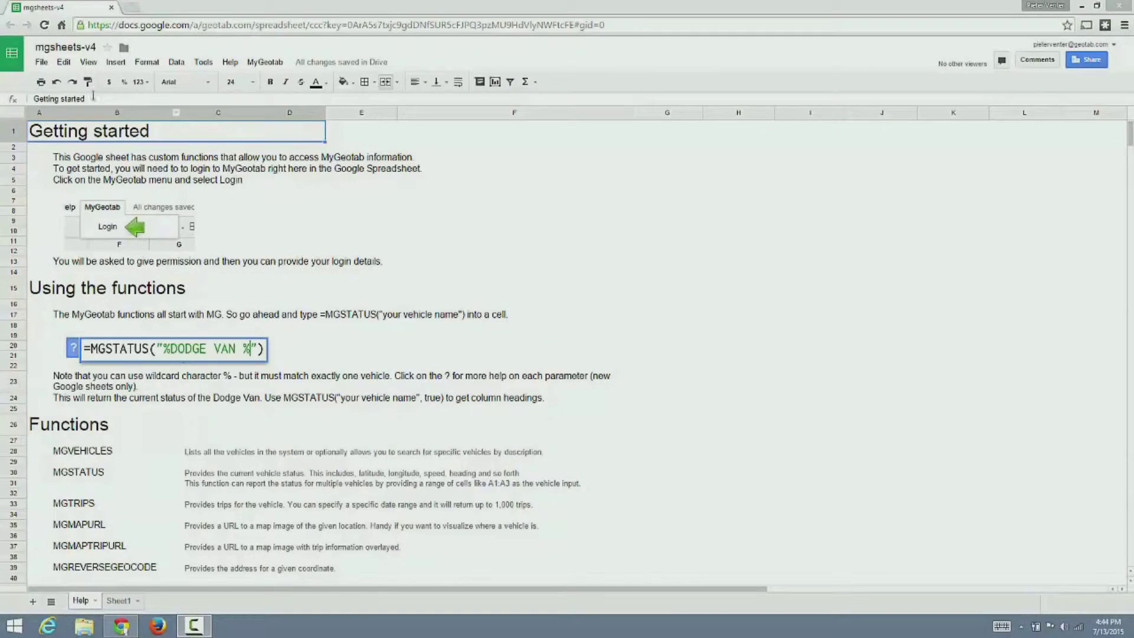
- Make a copy of the mgsheets-v4 workbook named 'demonstration'
left_click(42, 62)
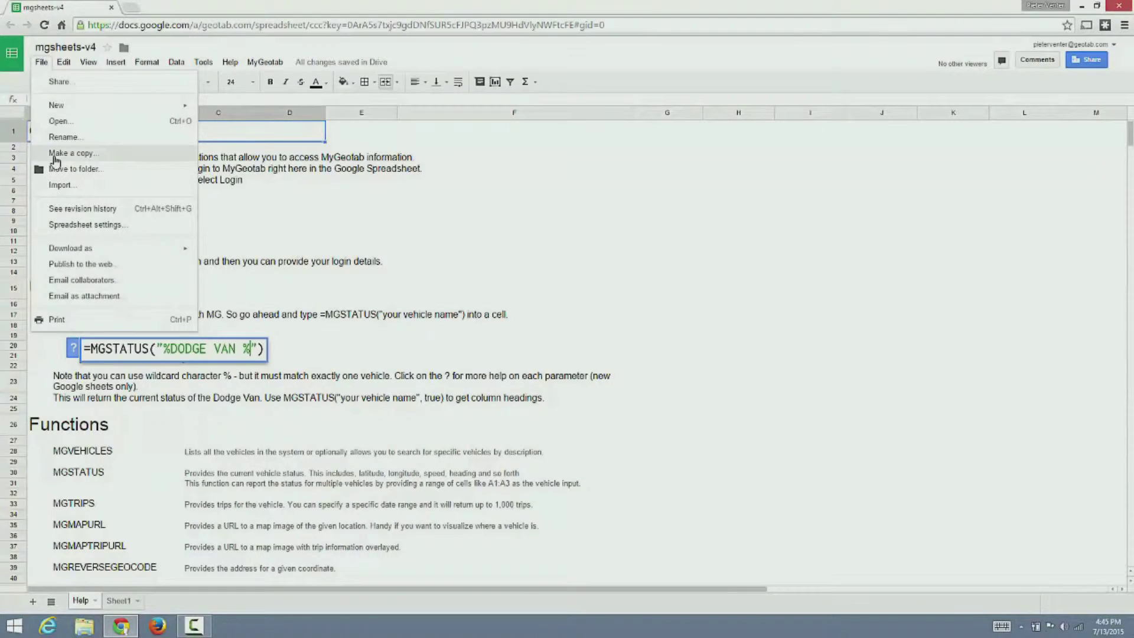
left_click(65, 153)
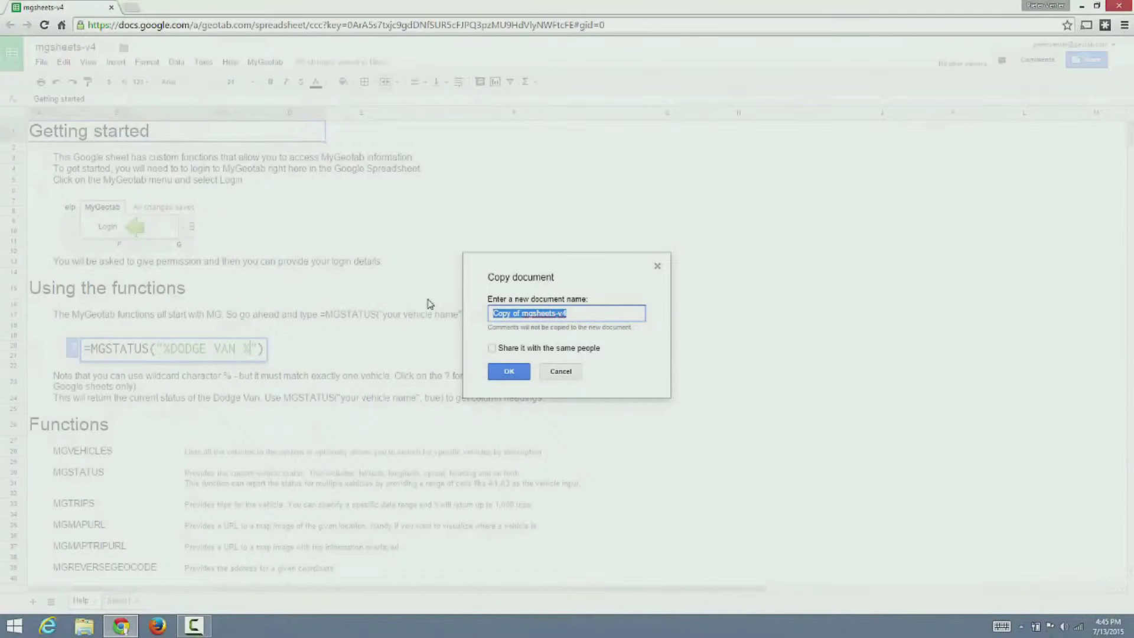
type("demonstrati")
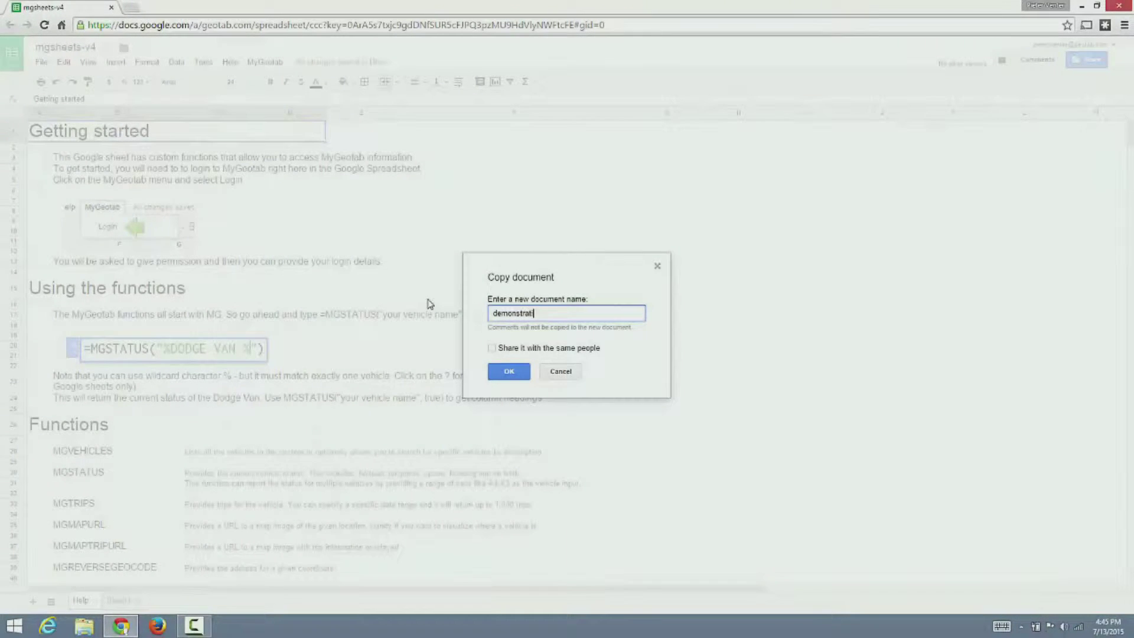
type("on")
left_click(506, 372)
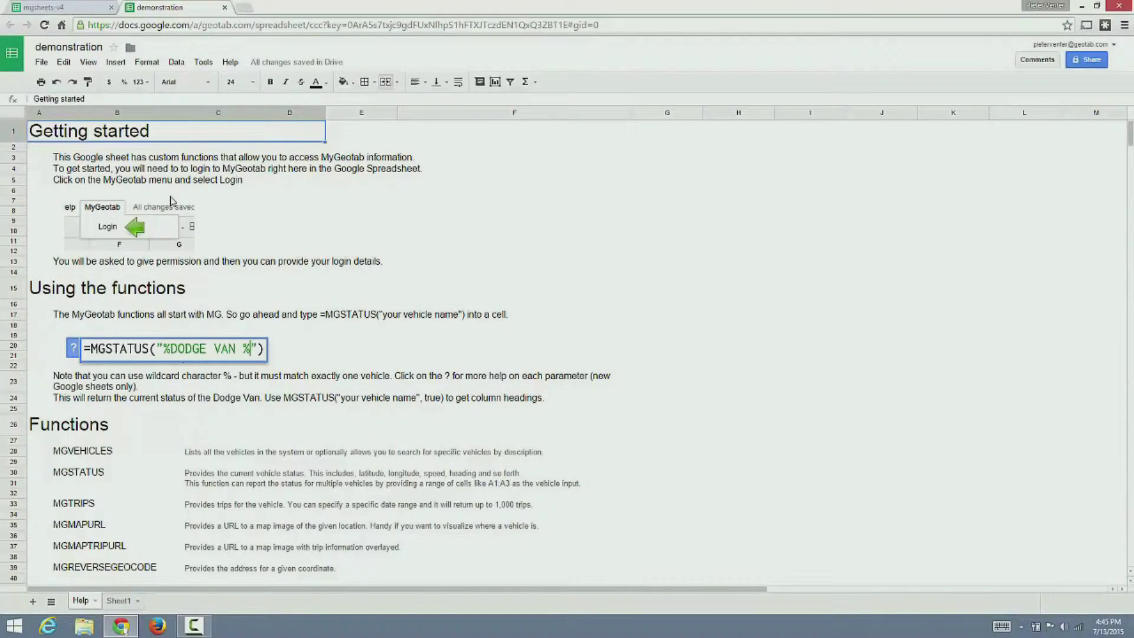
- Point out the MGVEHICLES, MGSTATUS and MGTRIPS functions in the help content
left_click(99, 452)
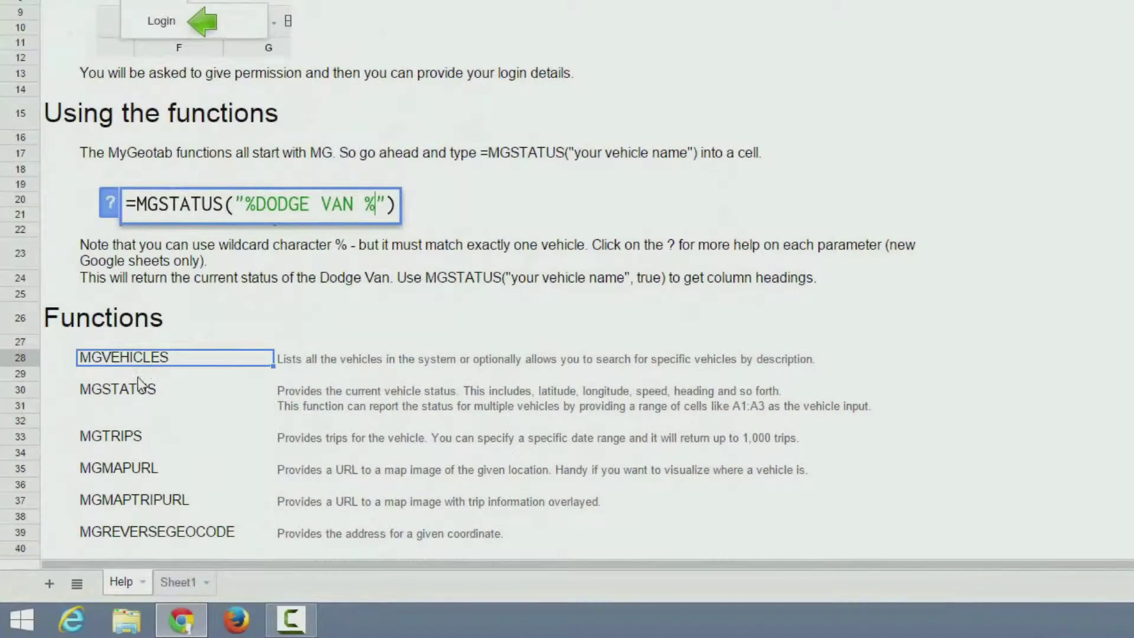
left_click(135, 391)
left_click(150, 440)
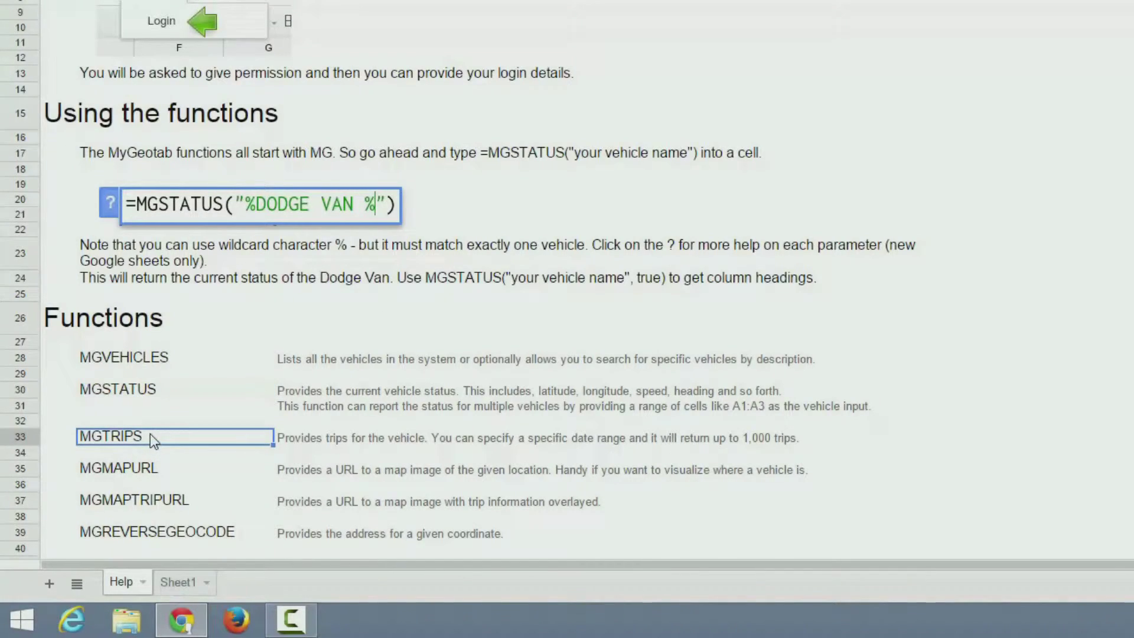
left_click(204, 62)
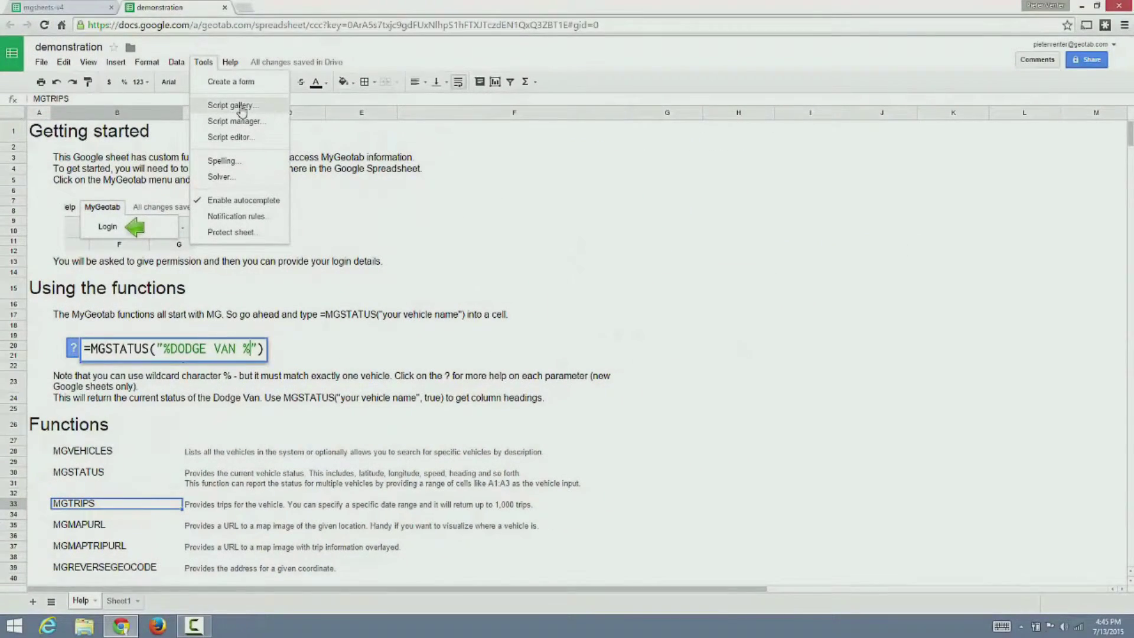
- In the Copy of mgsheets-v4 script, add and save an onSpreadsheetOpen on-open trigger, then accept its permissions
left_click(253, 137)
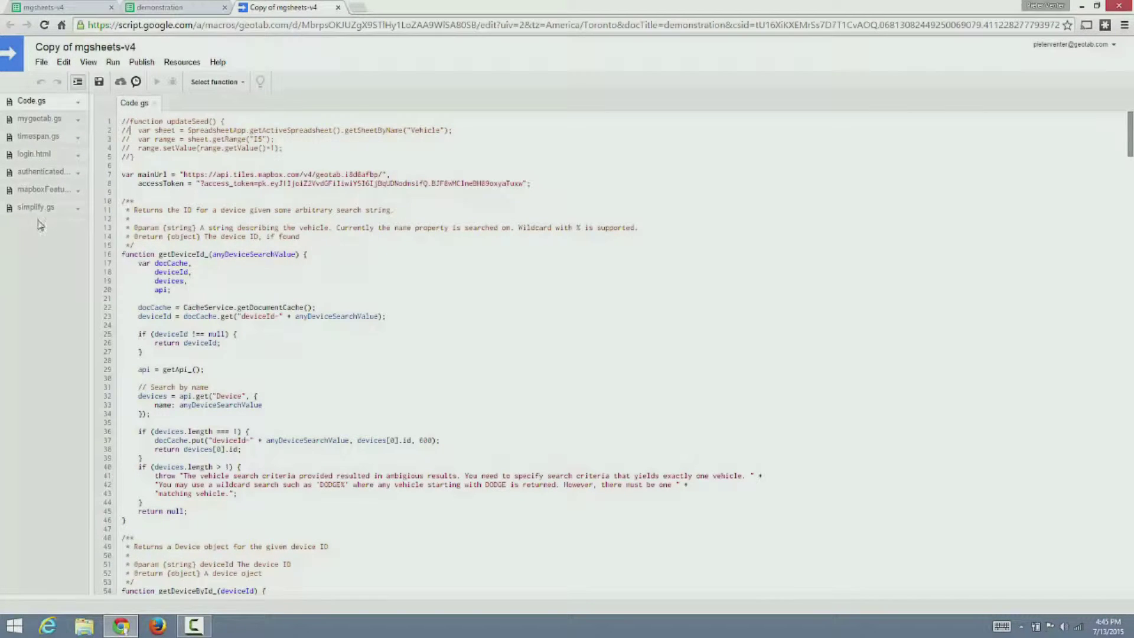
left_click(181, 62)
left_click(180, 78)
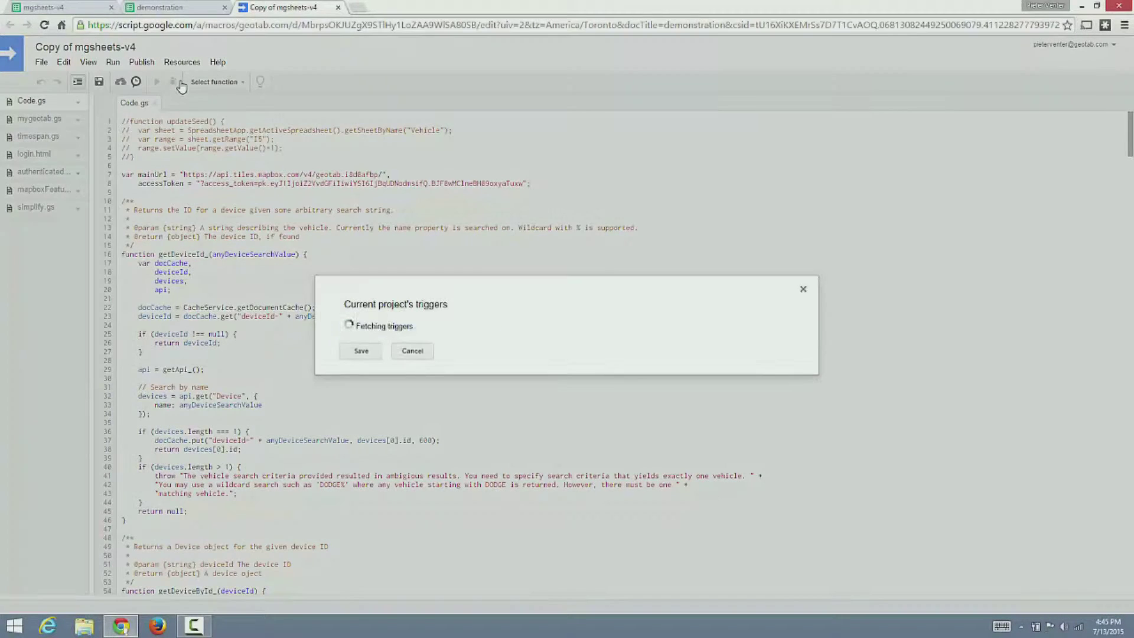
left_click(375, 334)
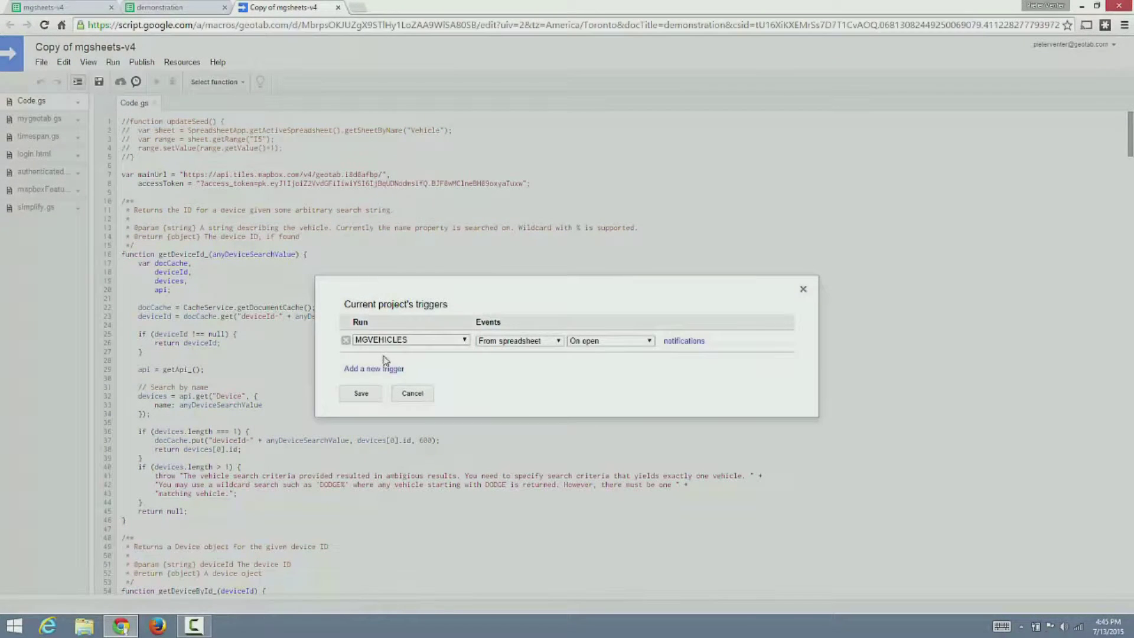
left_click(394, 341)
left_click(392, 410)
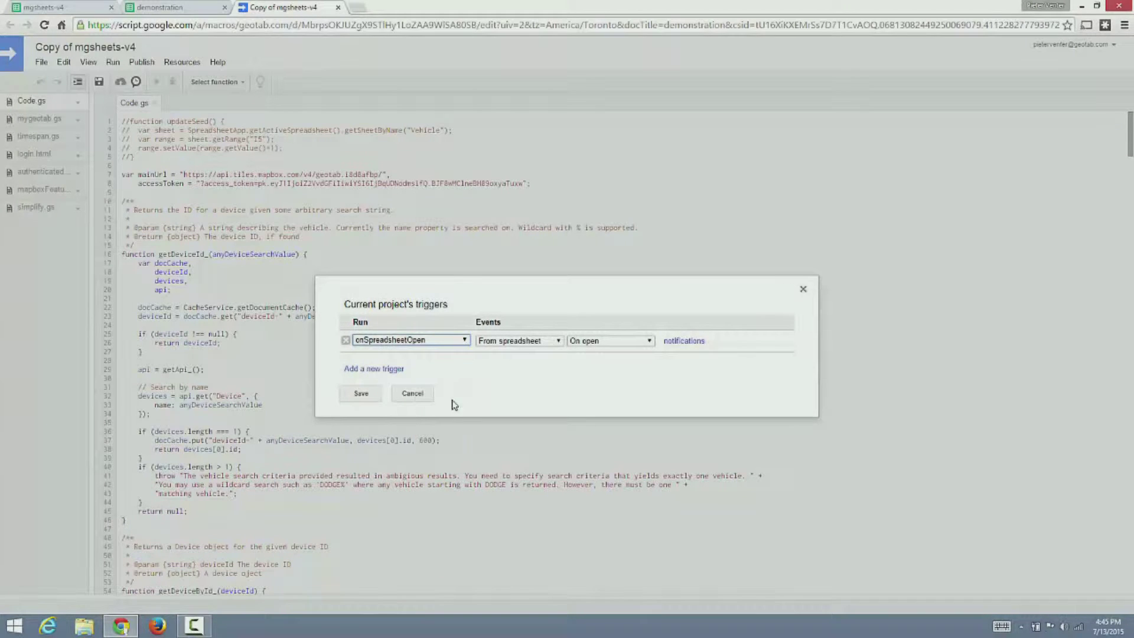
left_click(361, 394)
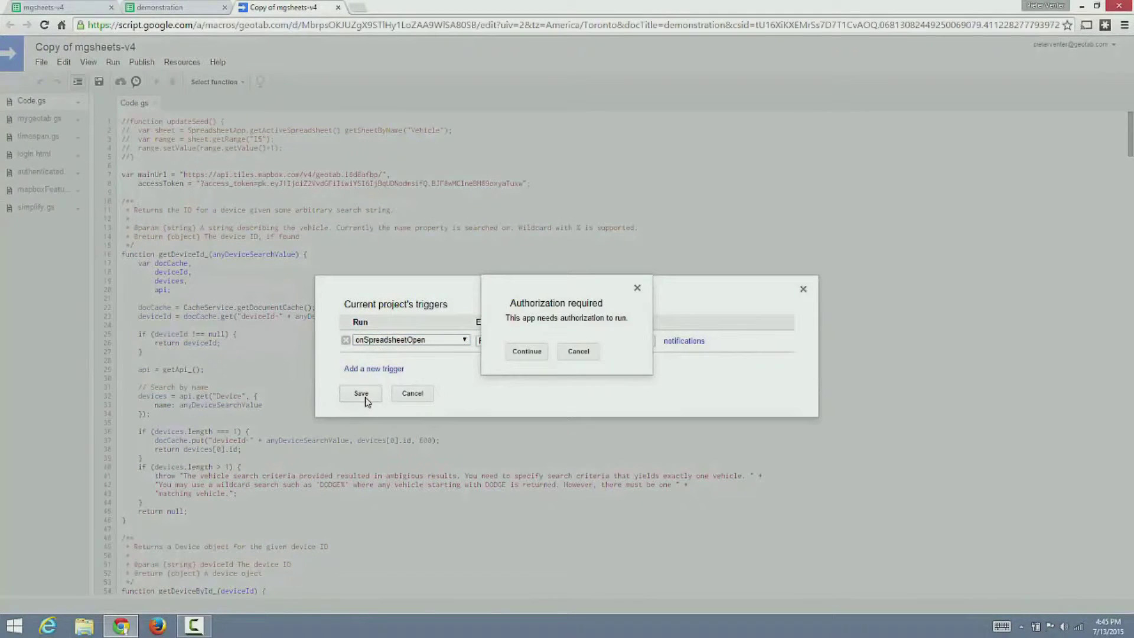
left_click(518, 357)
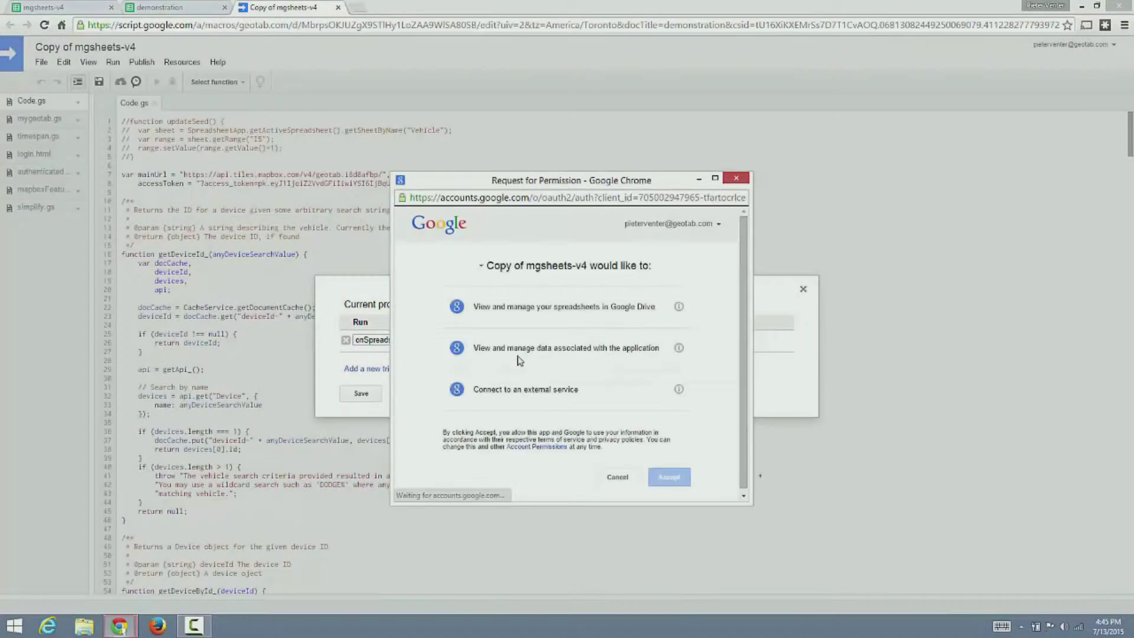
left_click(671, 481)
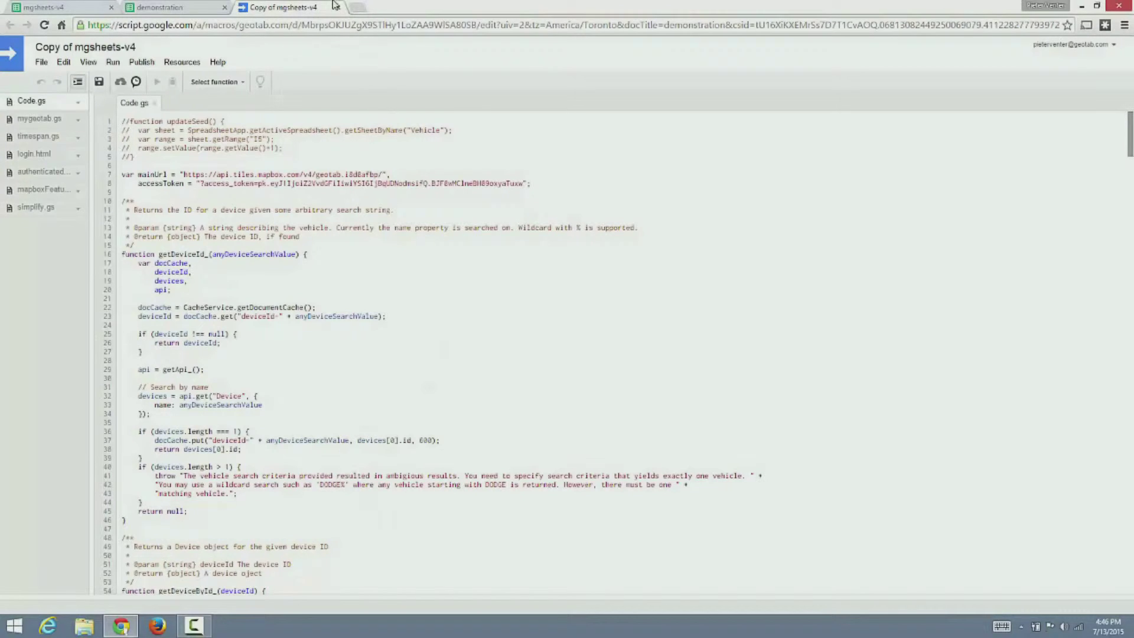
- Reload the demonstration spreadsheet so the trigger runs, then start the MyGeotab login
left_click(339, 7)
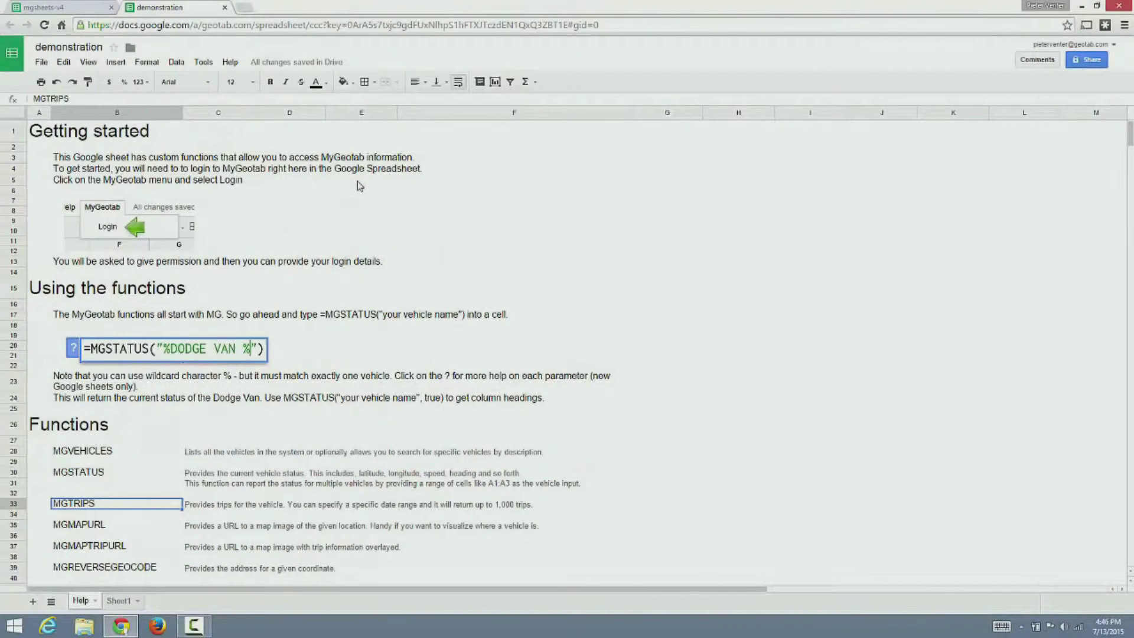
key("F5")
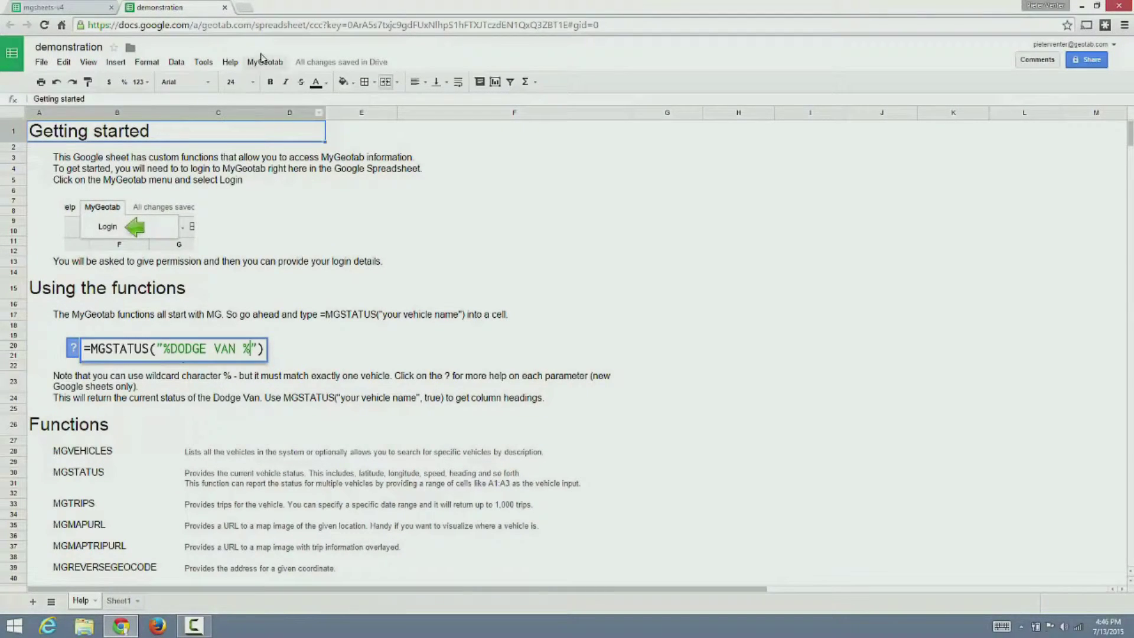
left_click(266, 62)
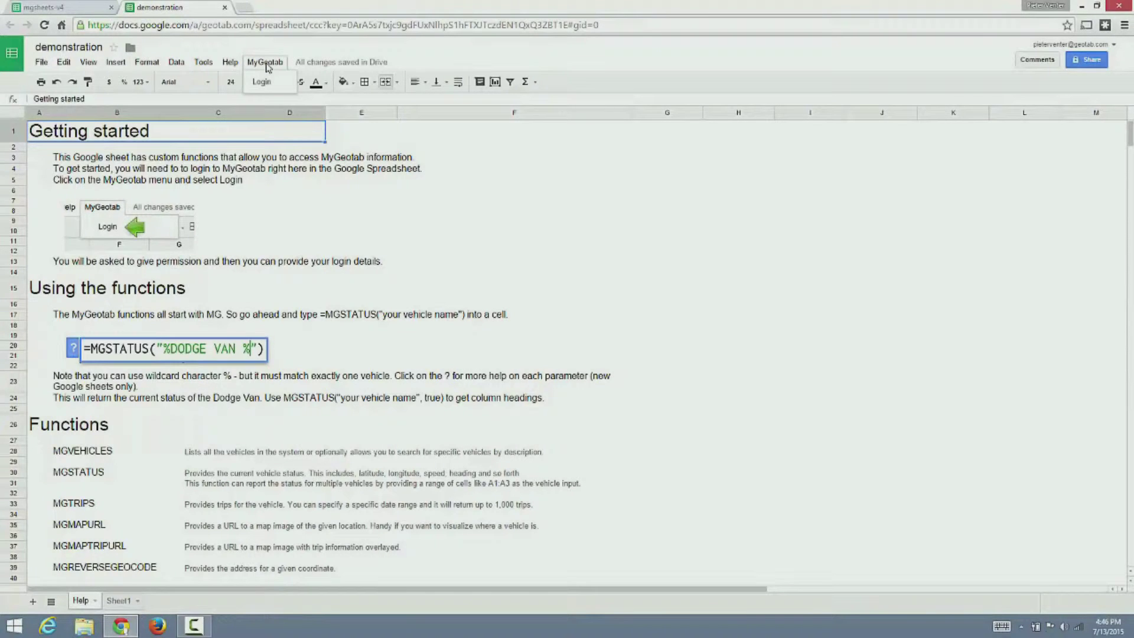
left_click(266, 86)
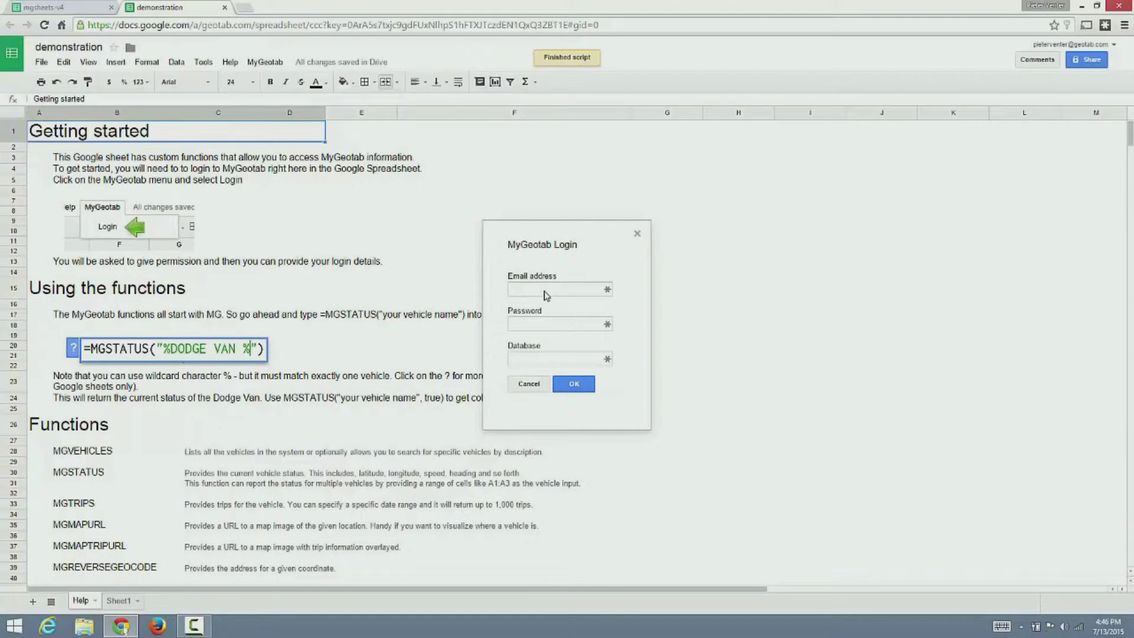
- Sign in with the account email, password and database name, declining browser password saving
left_click(543, 292)
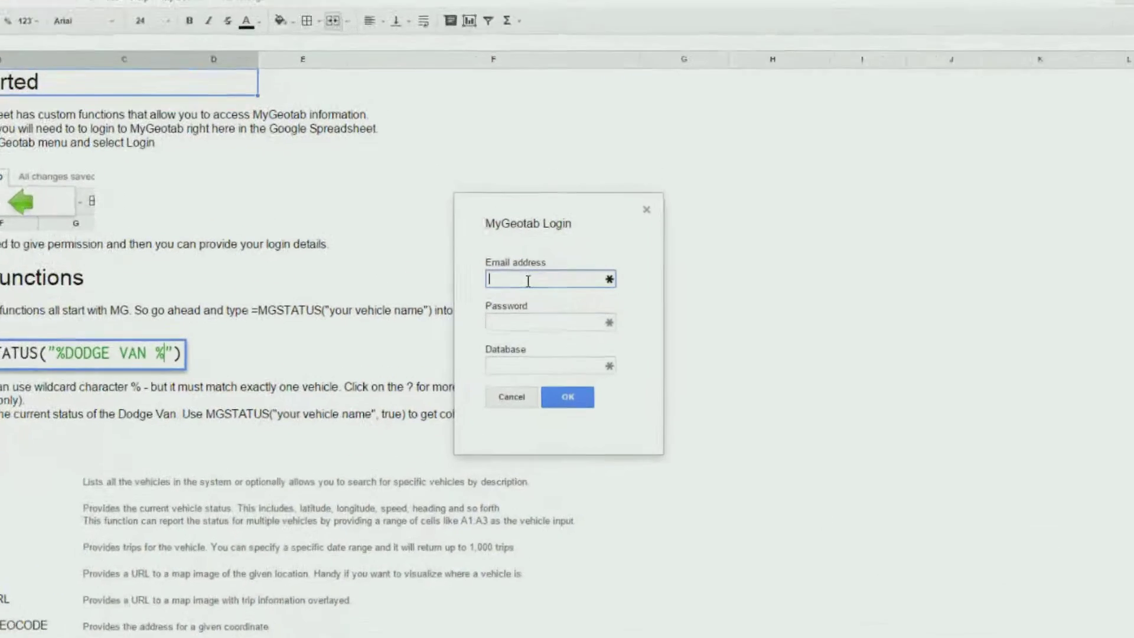
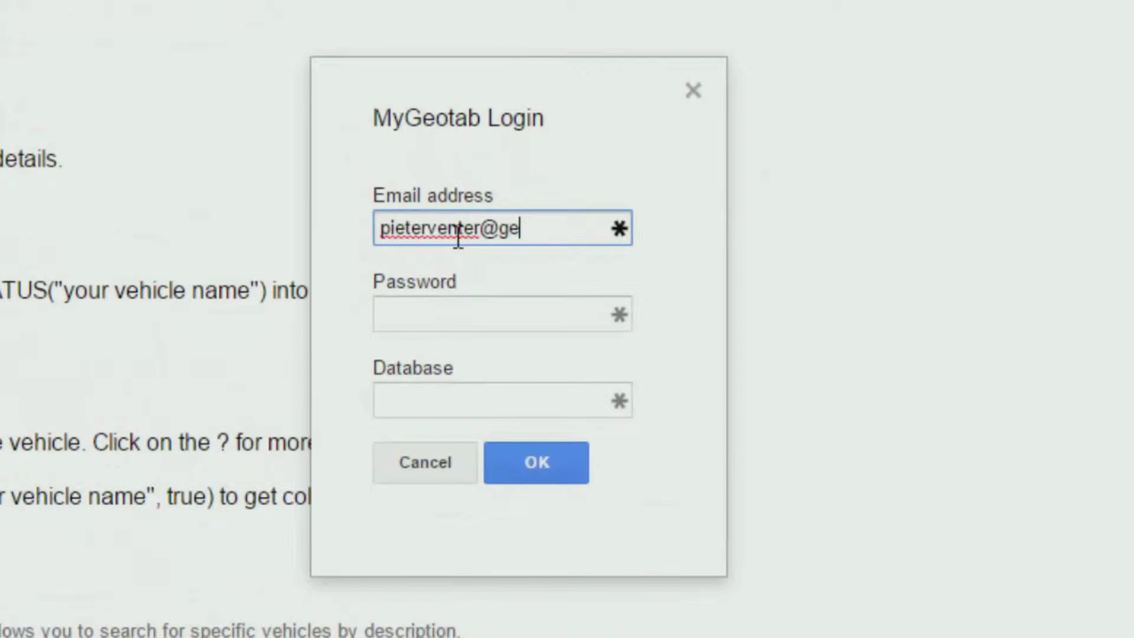
key("Tab")
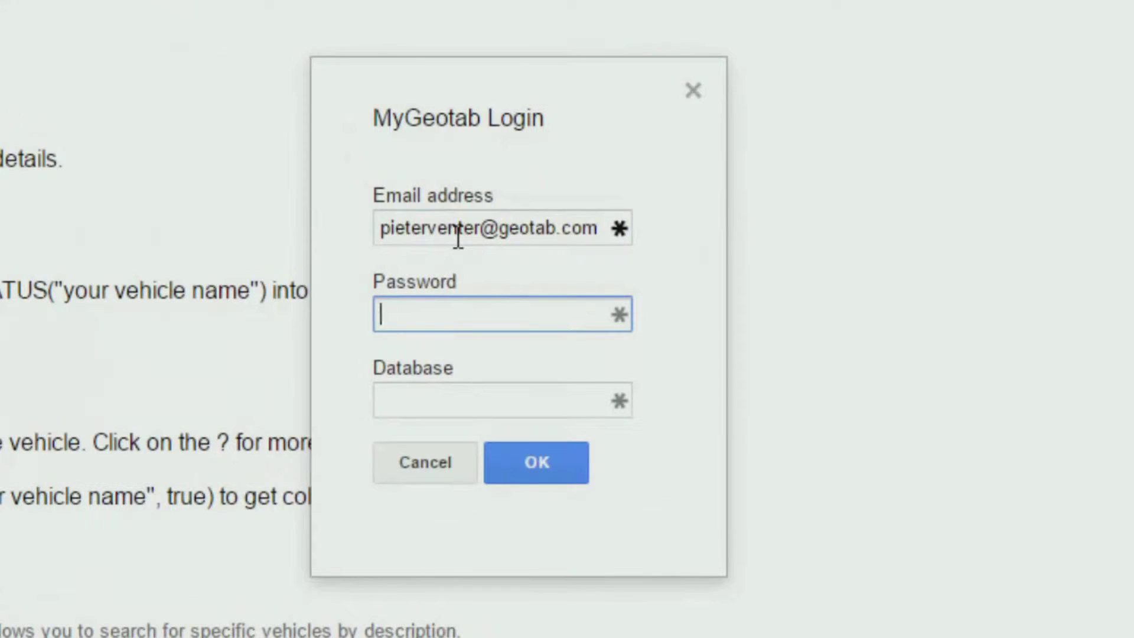
type("•••••••••")
key("Tab")
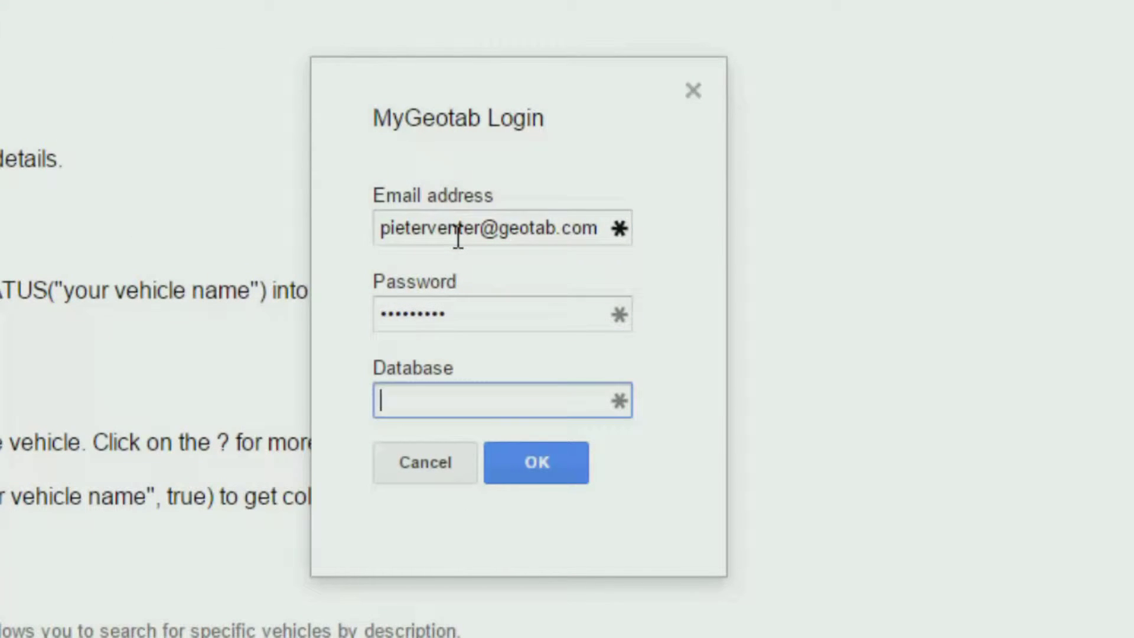
type("g560")
left_click(506, 471)
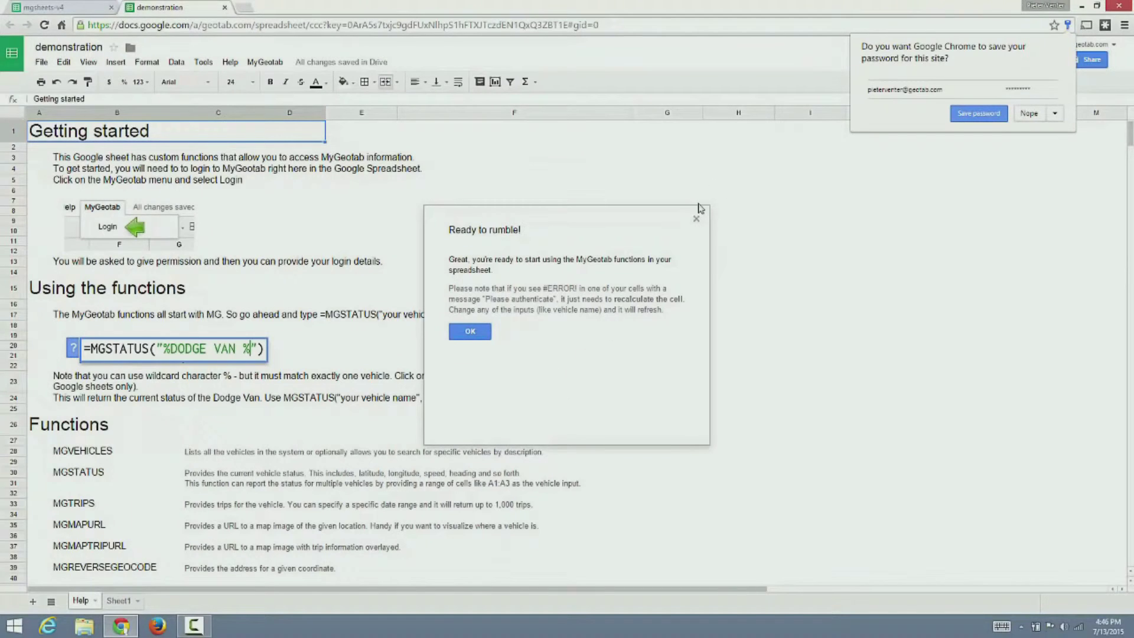
left_click(1027, 116)
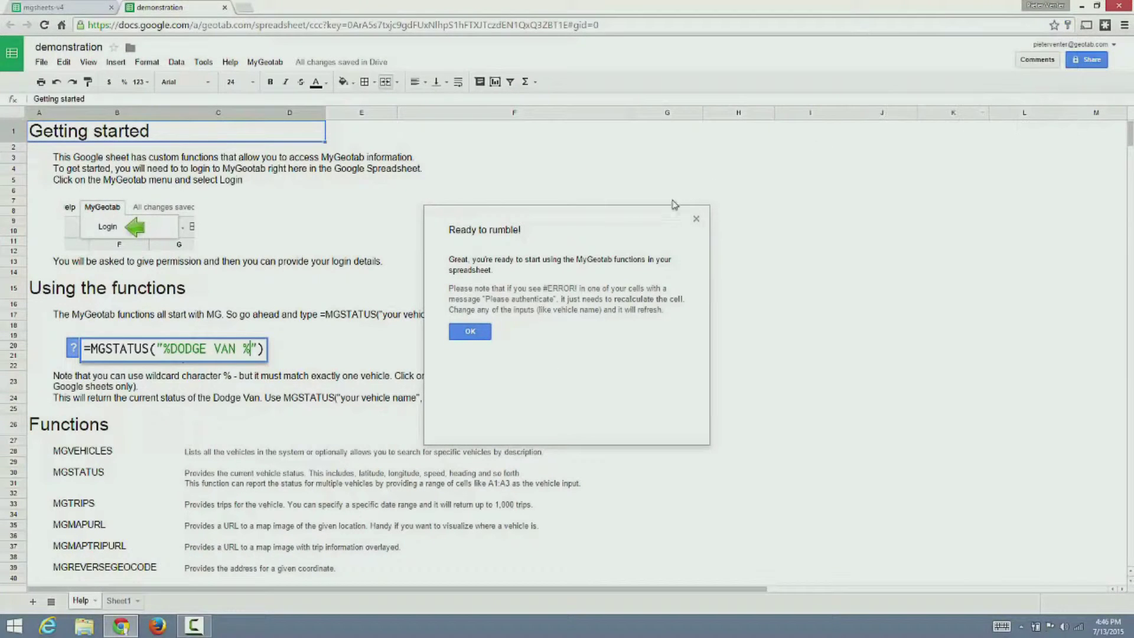
left_click(470, 331)
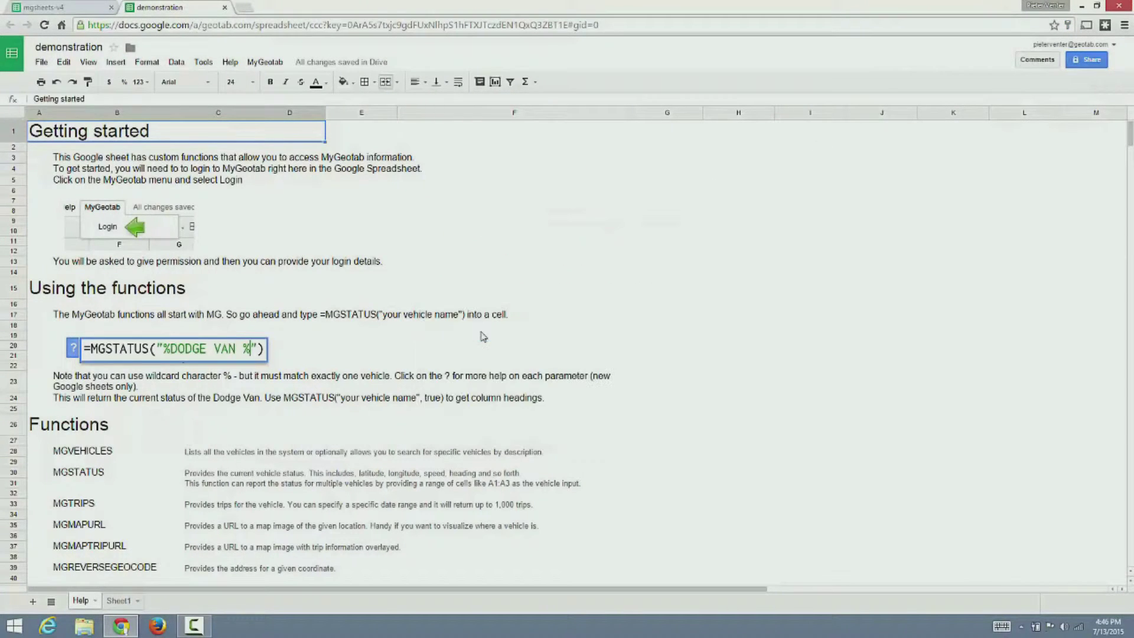
- On Sheet1, enter =mgvehicles() in cell A1
left_click(115, 602)
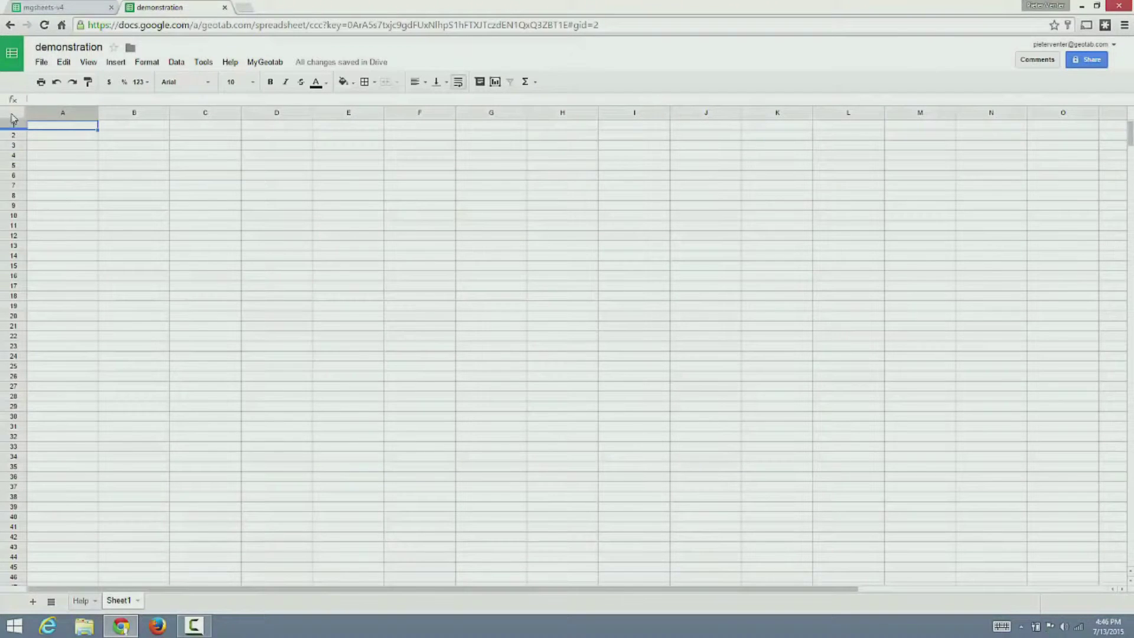
left_click(84, 126)
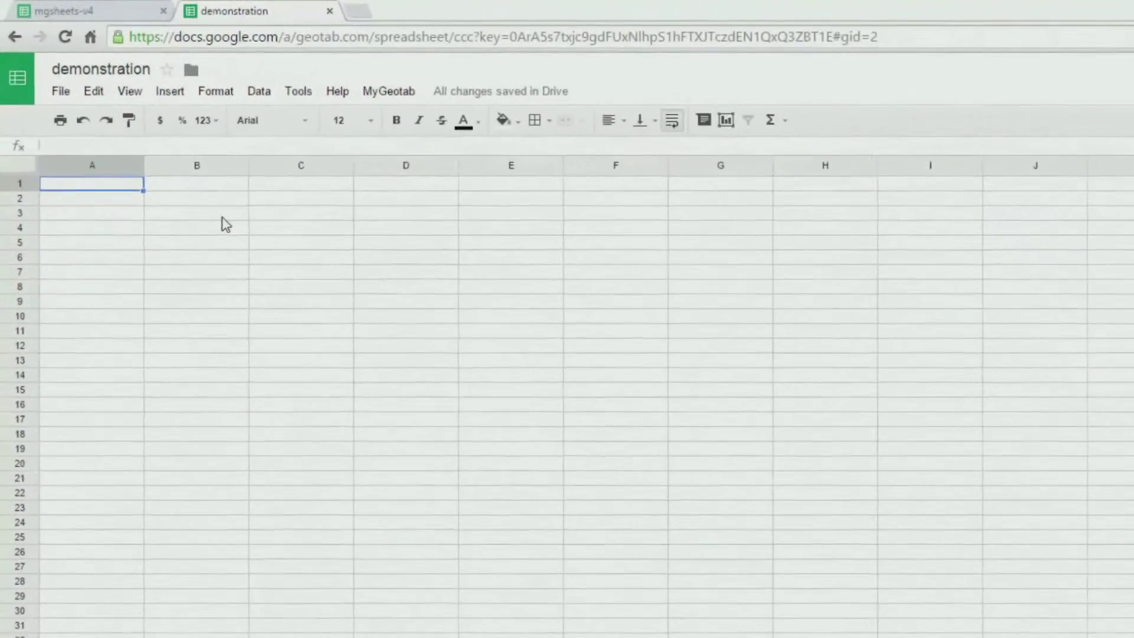
type("=m")
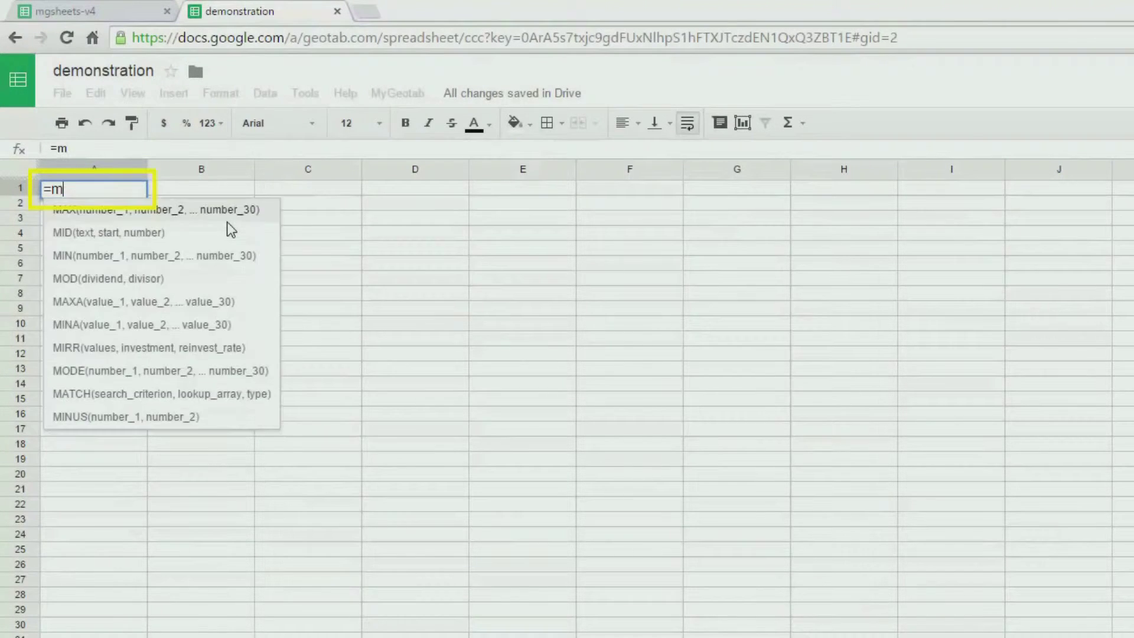
type("gvehicles(")
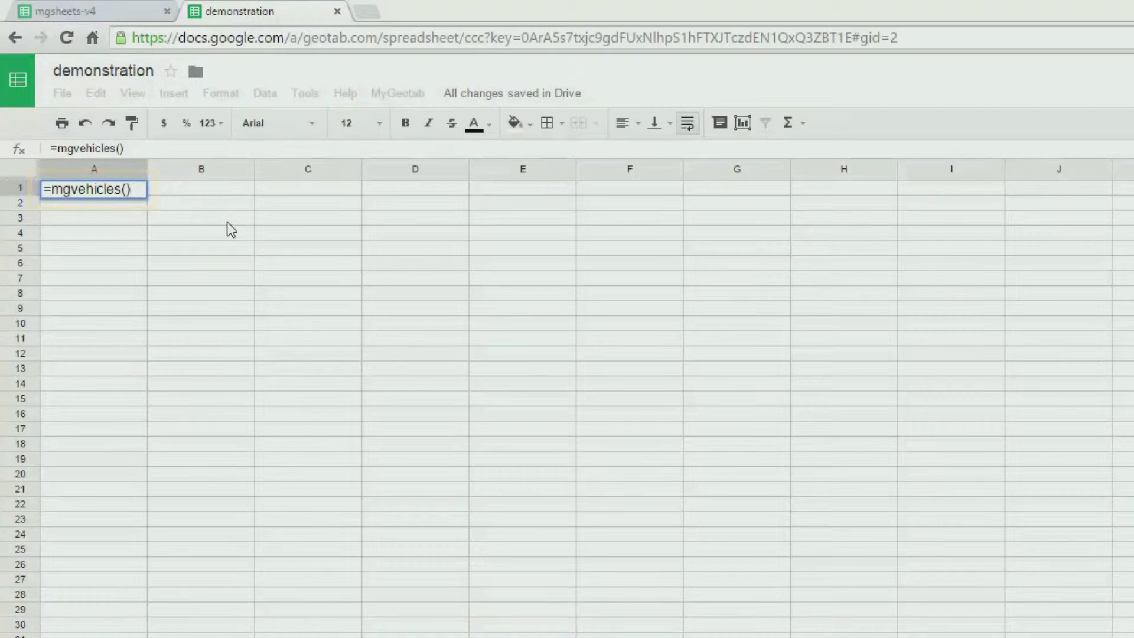
key("Return")
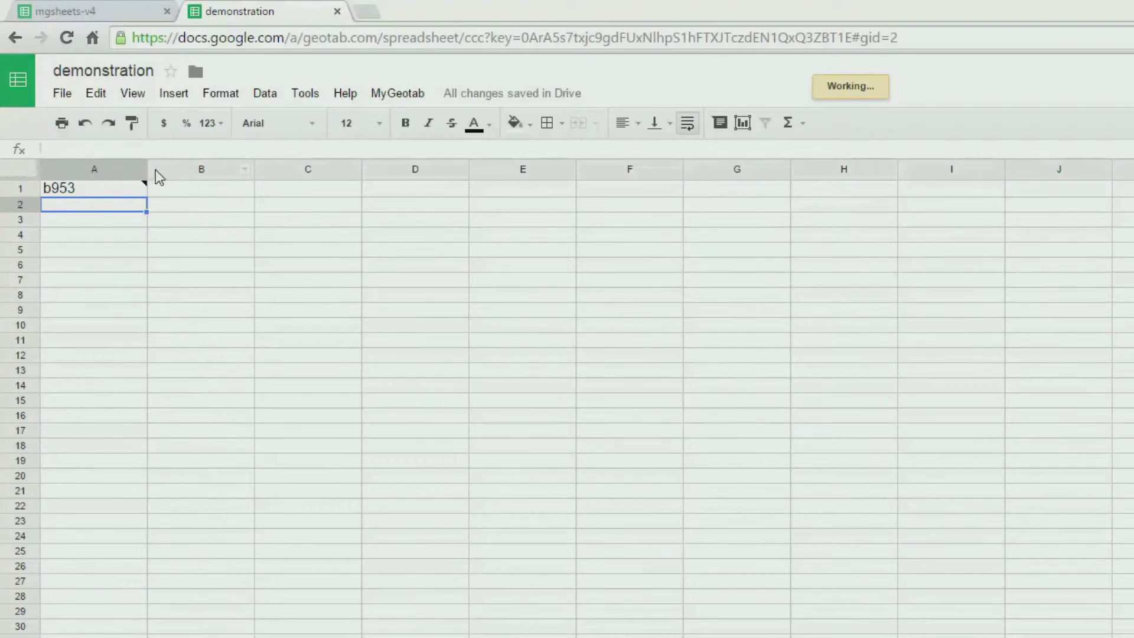
- Widen column A and scroll through the returned vehicle rows
left_click_drag(147, 169, 320, 169)
scroll(343, 408, "down", 5)
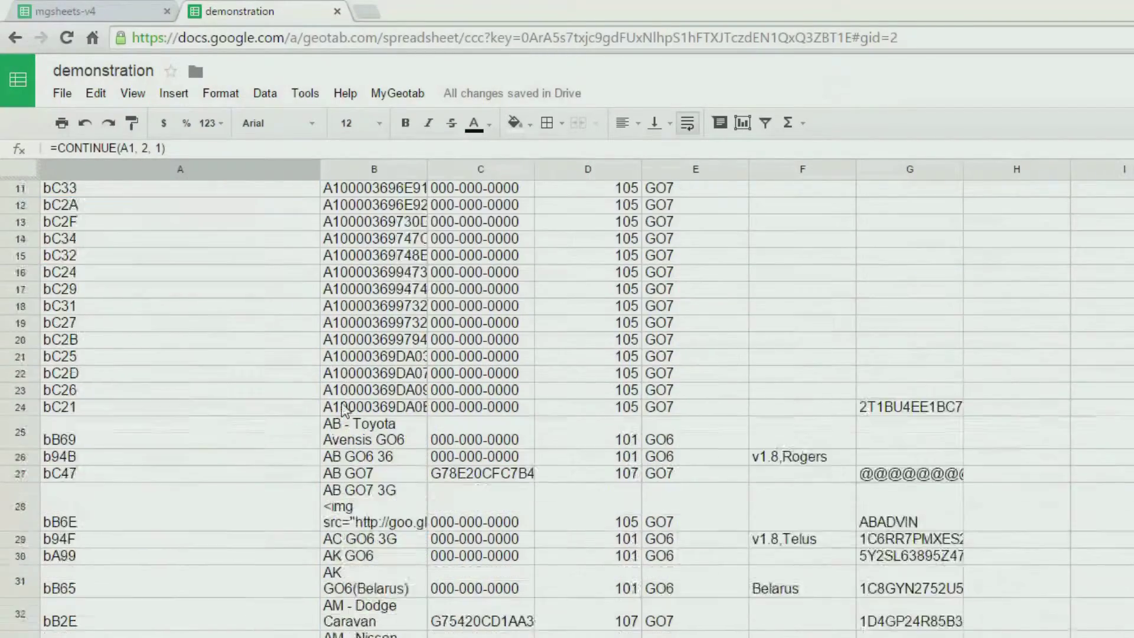
scroll(342, 408, "down", 15)
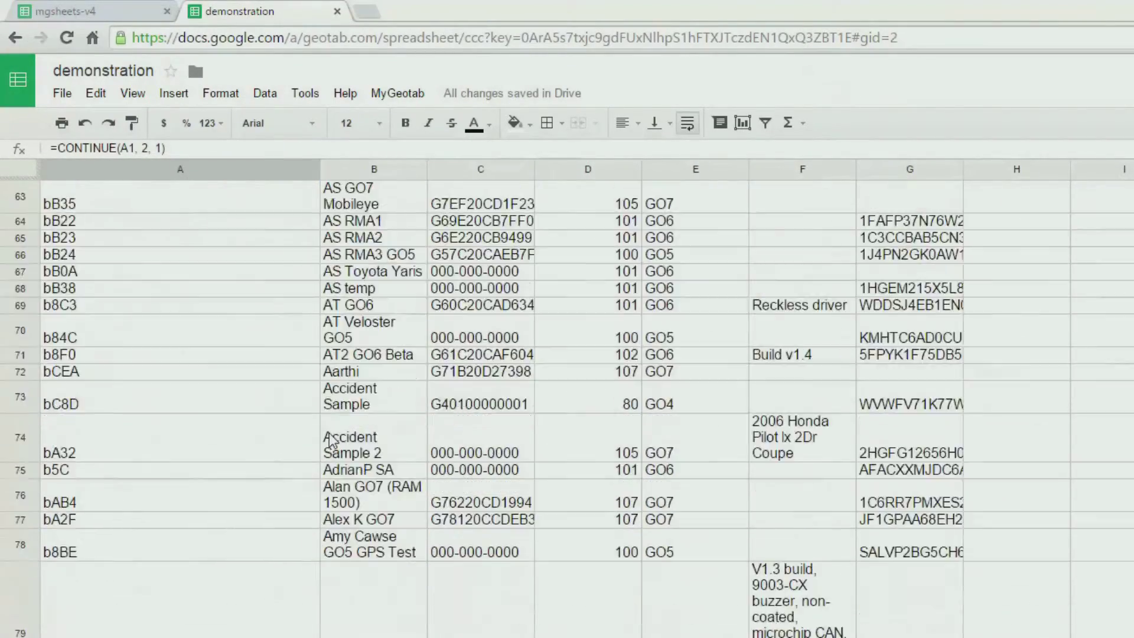
scroll(331, 440, "up", 18)
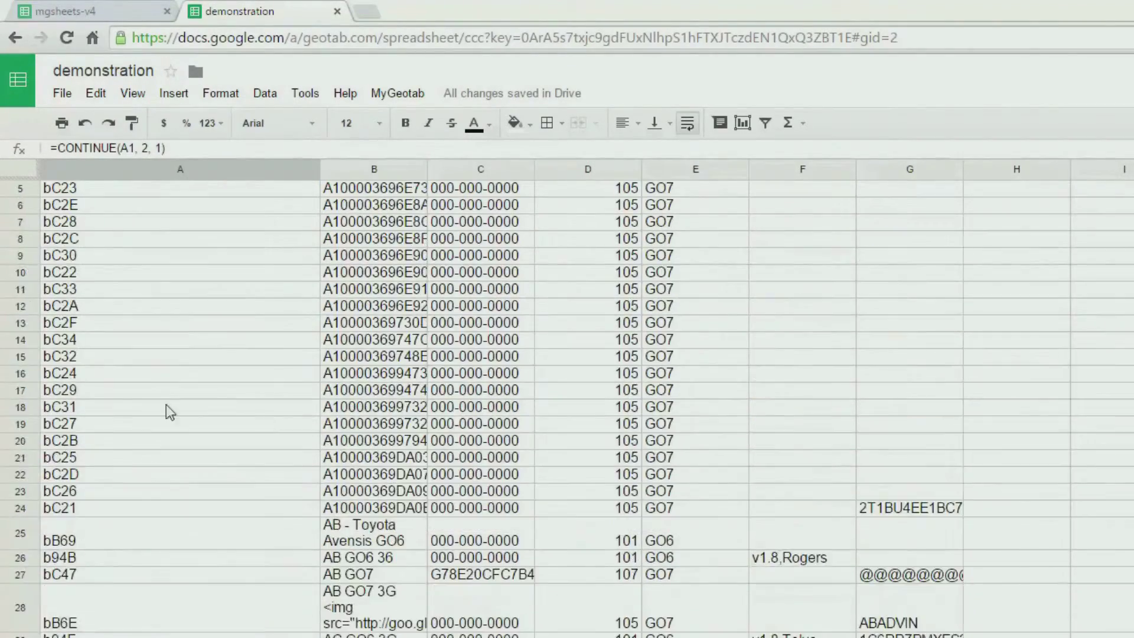
scroll(170, 412, "up", 2)
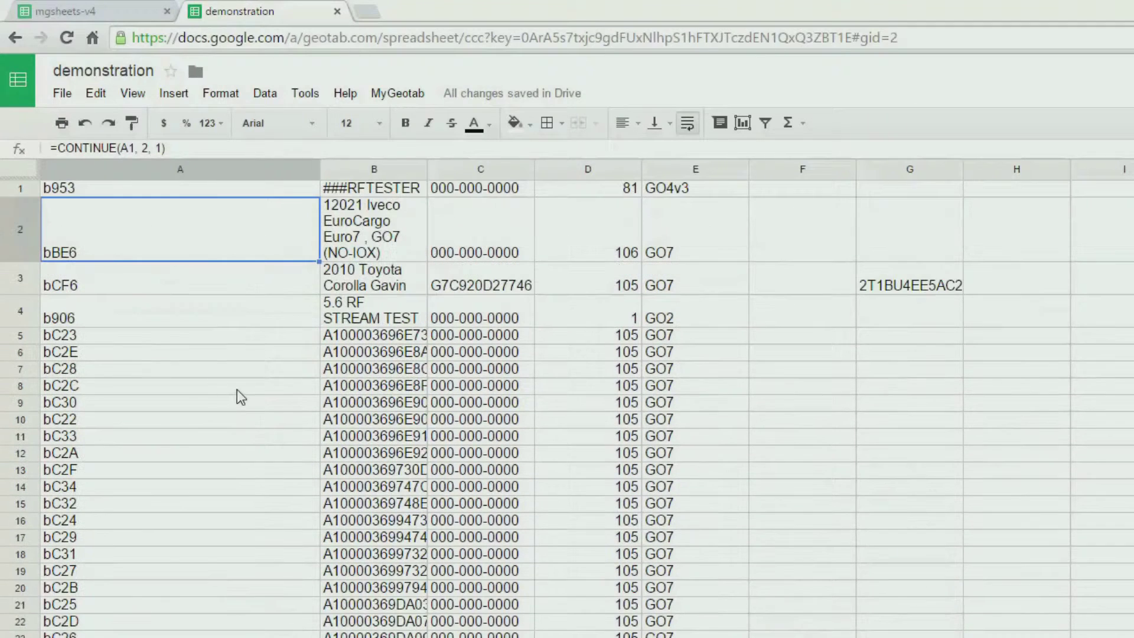
double_click(190, 188)
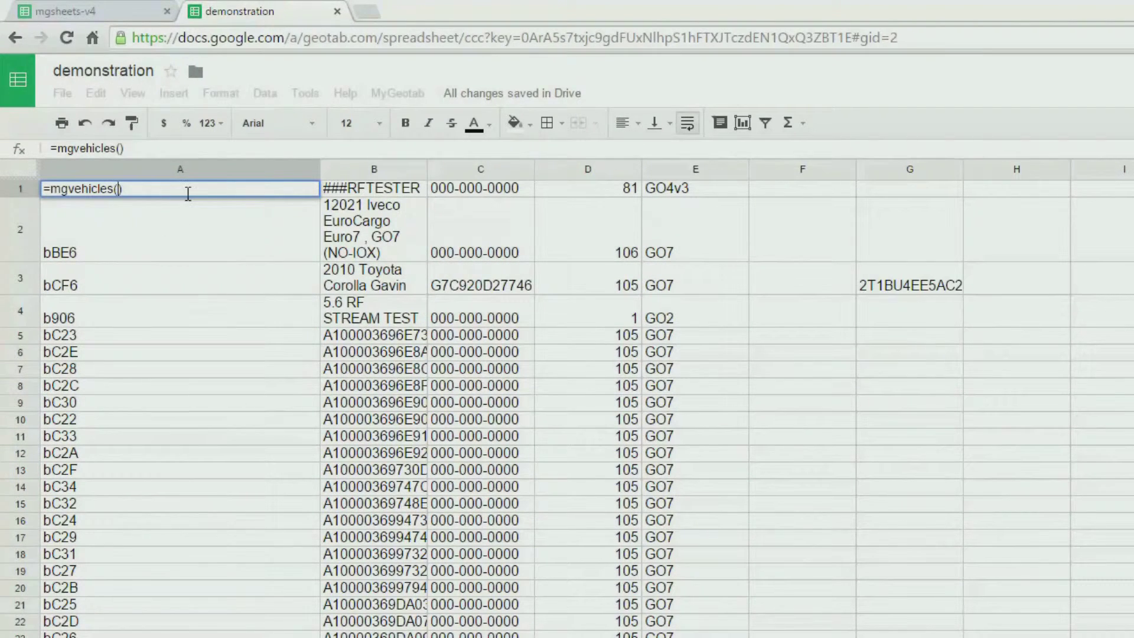
- Filter A1's results to PV vehicles with headers using =mgvehicles("PV %", true)
type("\"PV %\"")
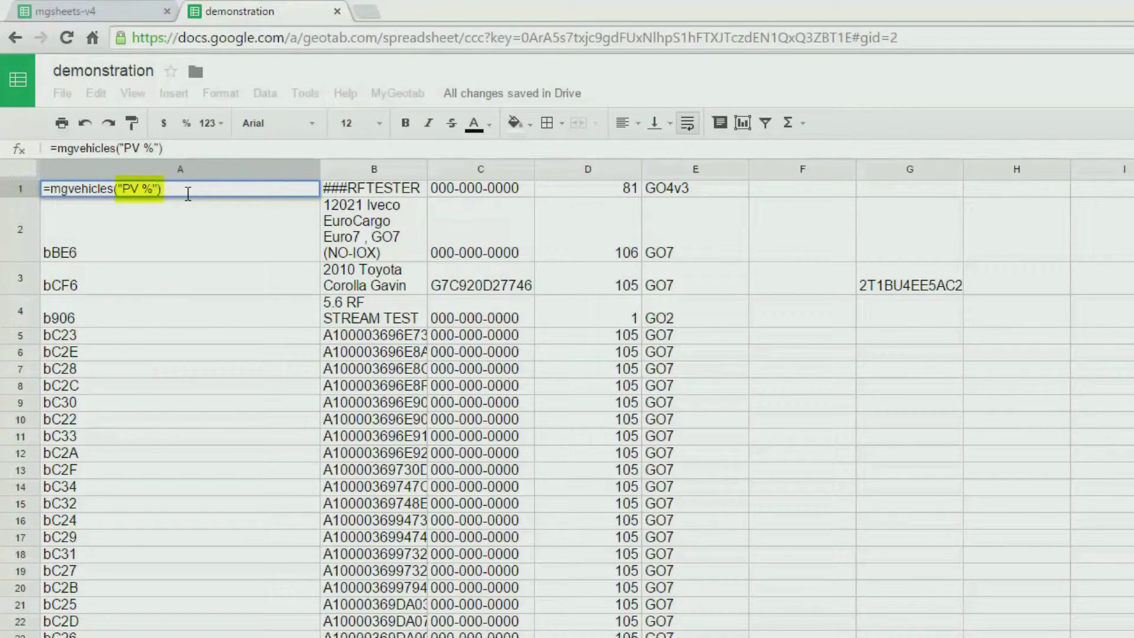
type(", true")
key("Return")
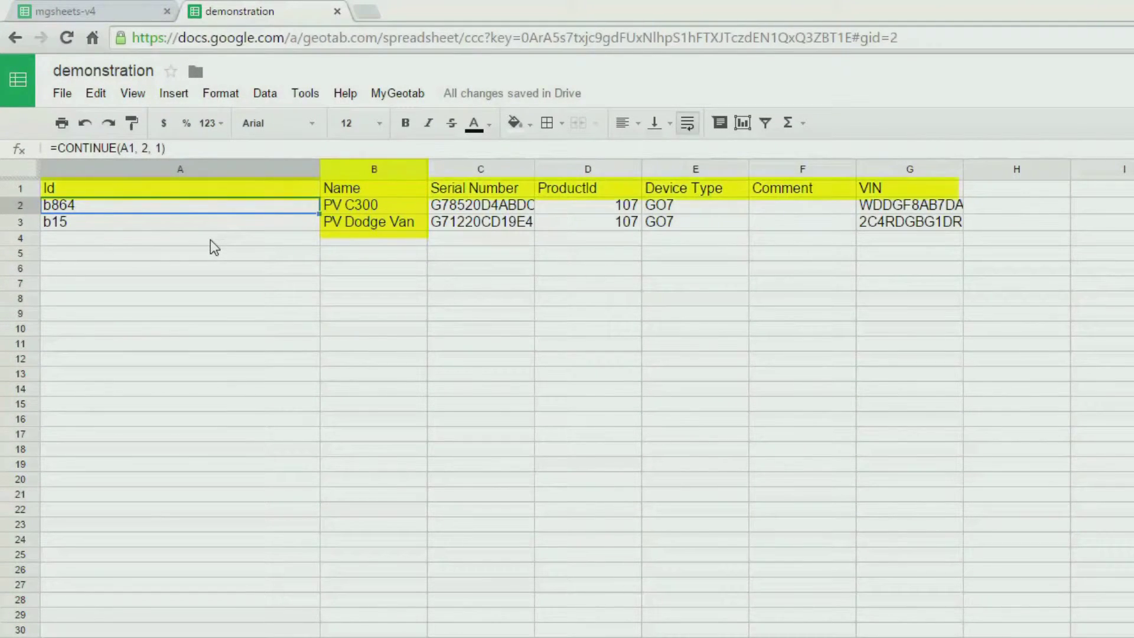
left_click(163, 193)
left_click(907, 191, "shift")
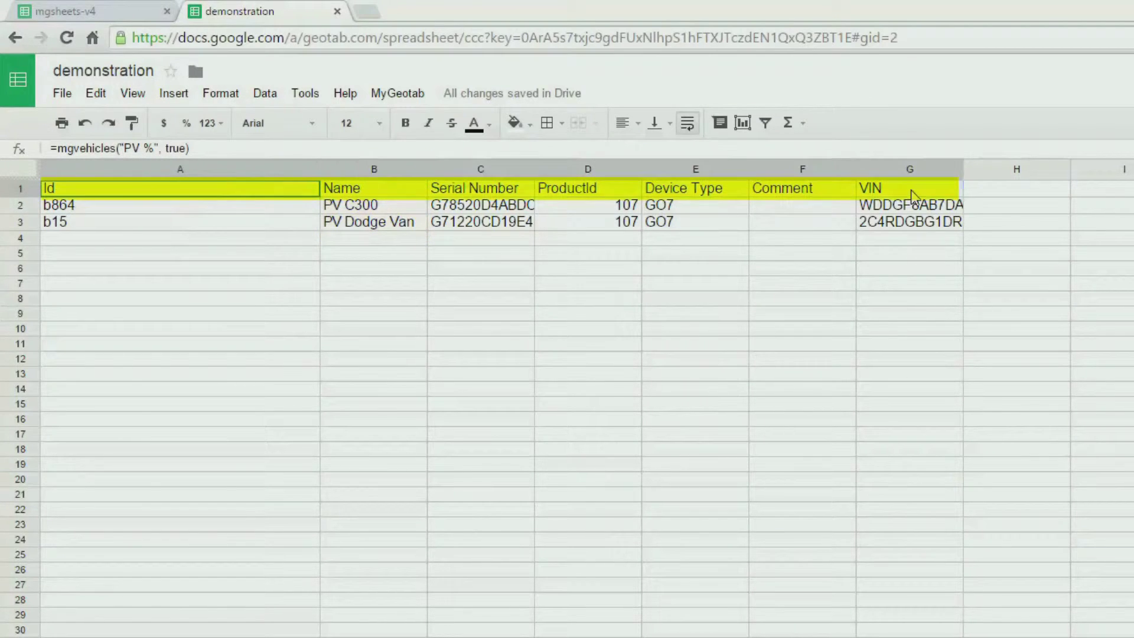
left_click(285, 270)
left_click(252, 192)
- Replace A1's formula with =index(mgvehicles(),,2) to list only vehicle names
double_click(154, 191)
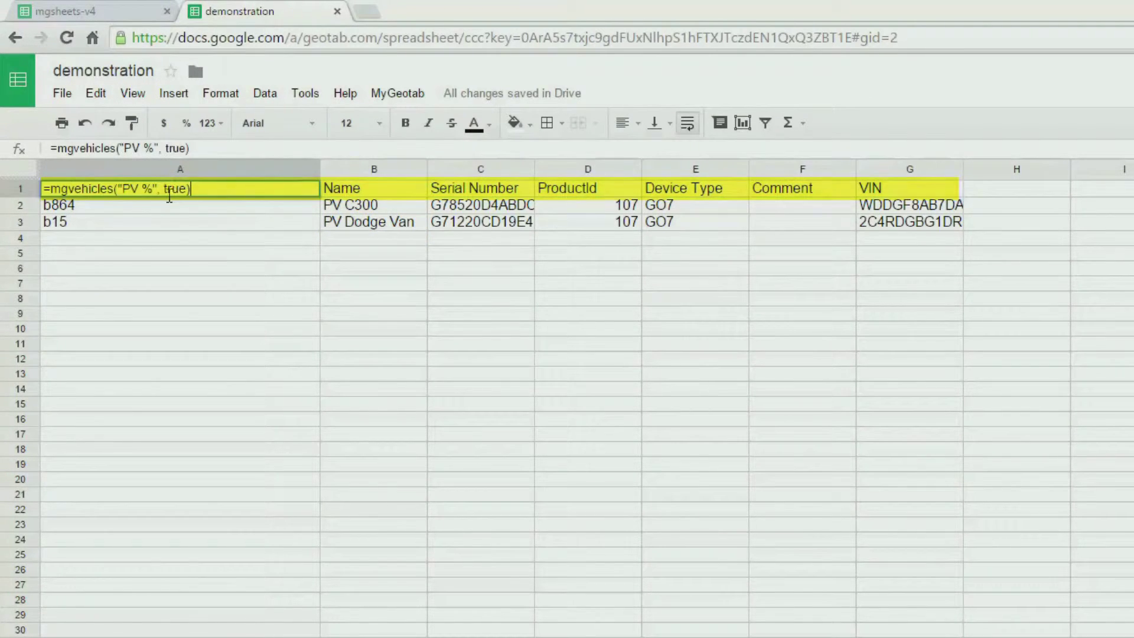
left_click_drag(191, 189, 2, 198)
type("=i")
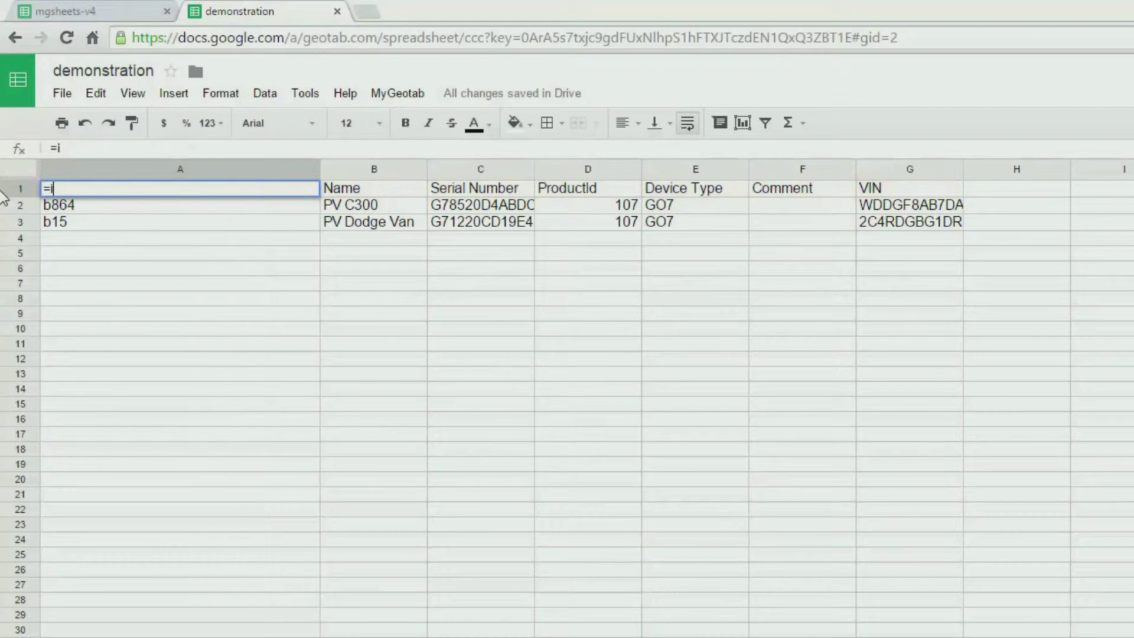
type("ndex(mgvehicles")
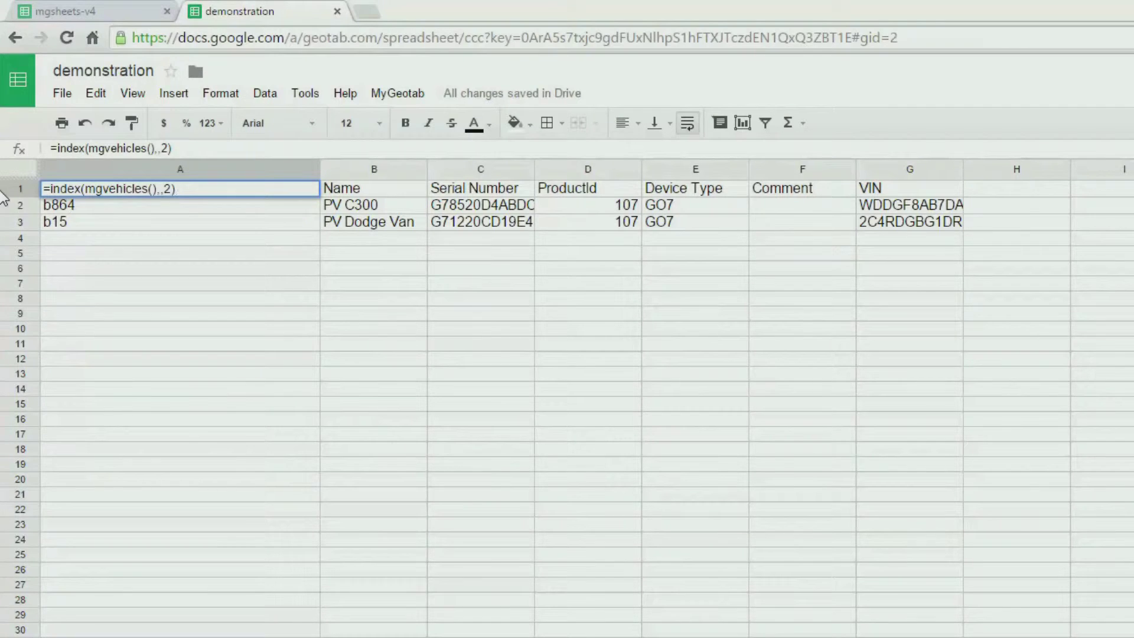
type("(),,2)")
key("Return")
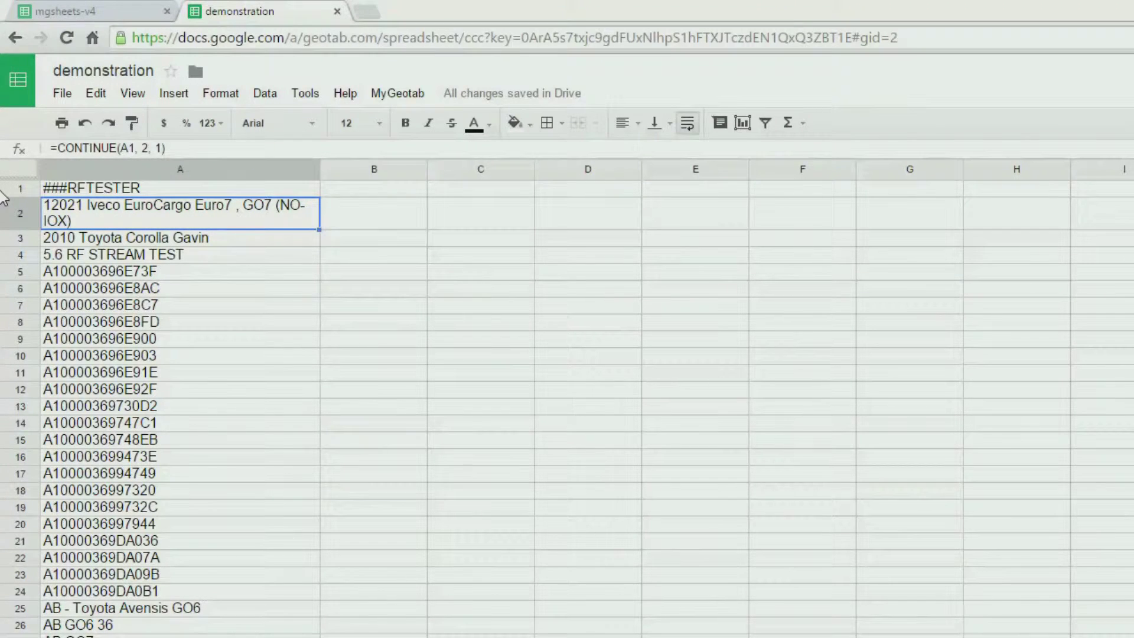
- Widen column B and label B1 'Today' and B2 'Yesterday'
left_click(374, 188)
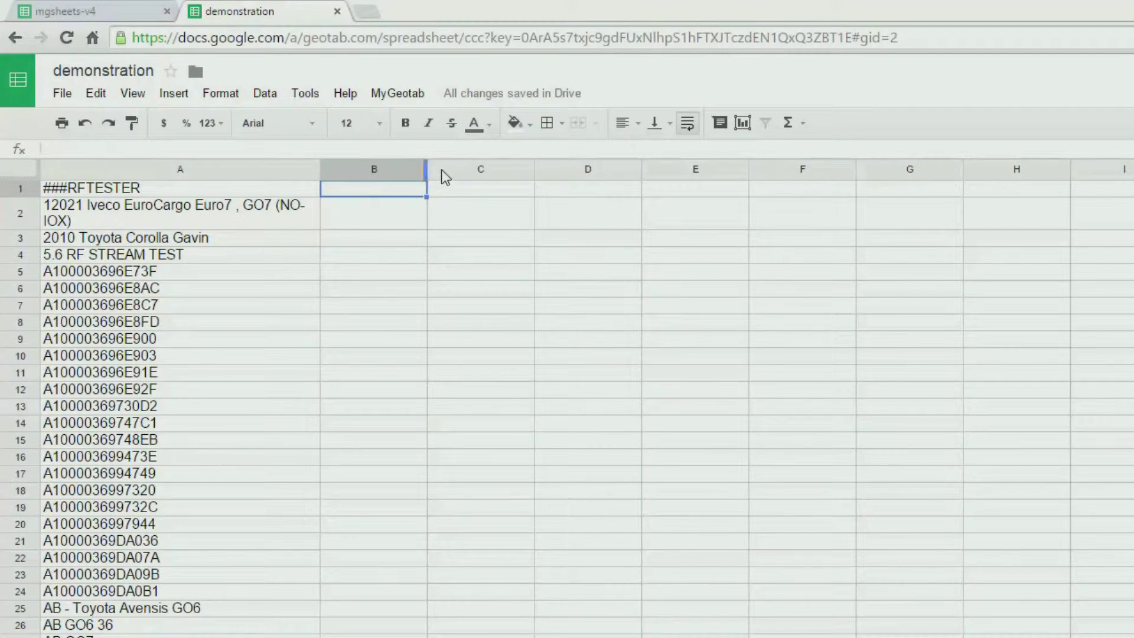
left_click_drag(427, 168, 482, 169)
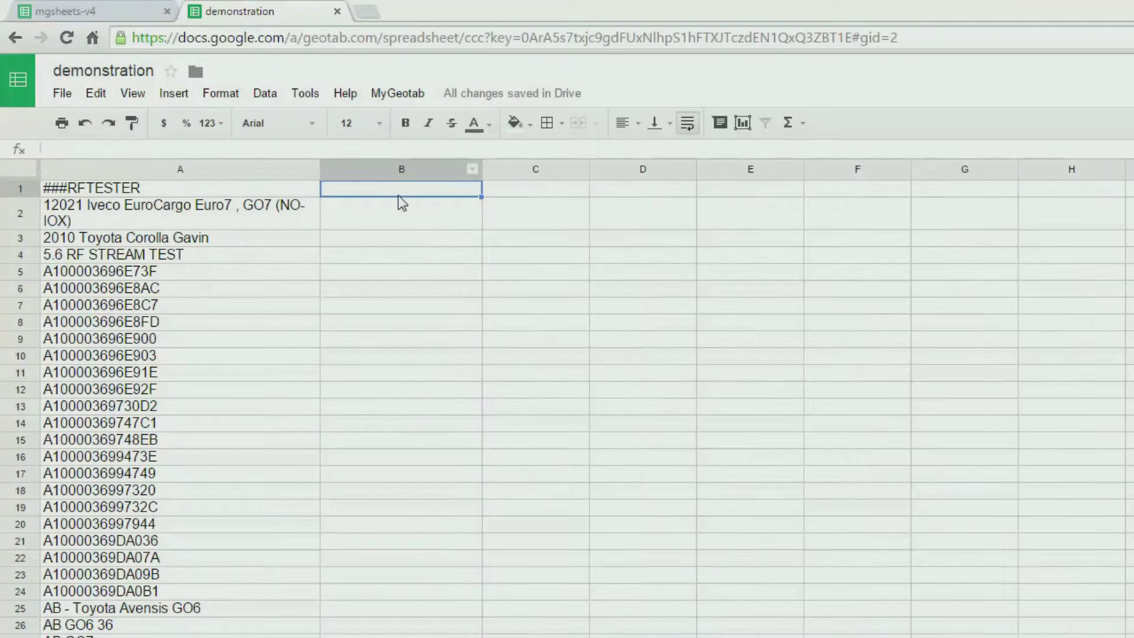
type("Today")
key("Return")
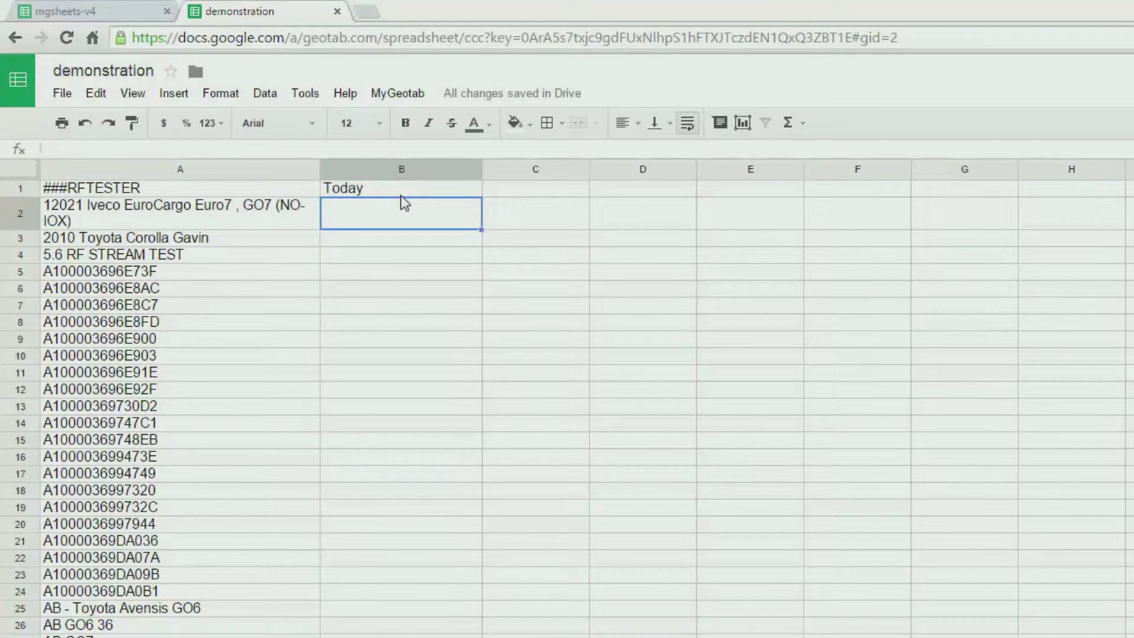
type("Yesterday")
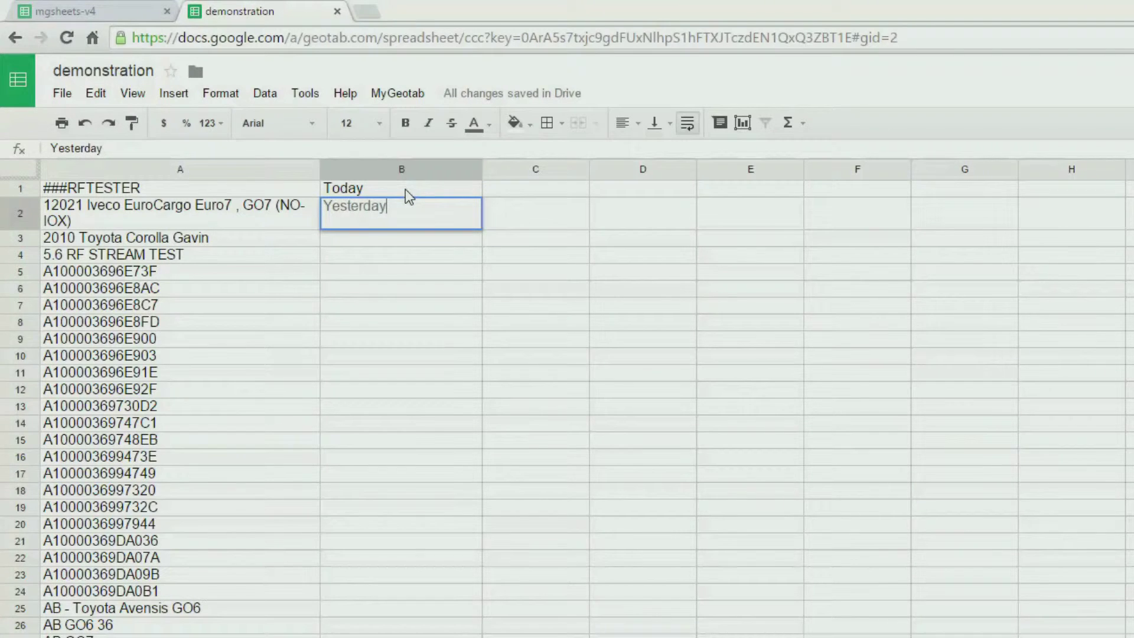
left_click(522, 189)
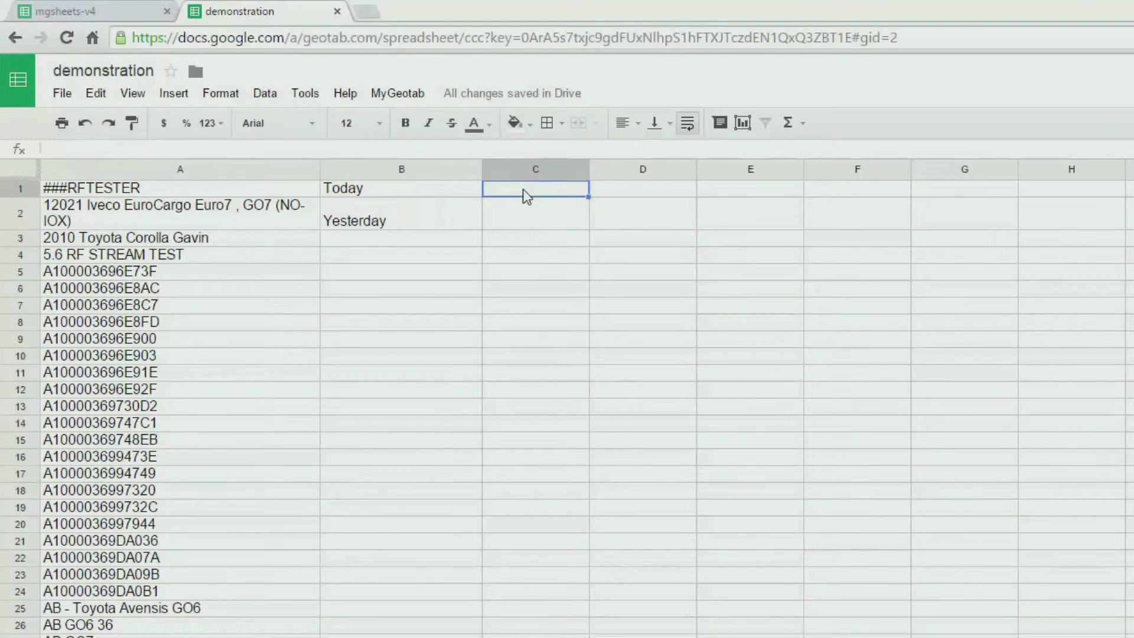
- Put =today() in C1 and =C1+1 in D1
type("=today()")
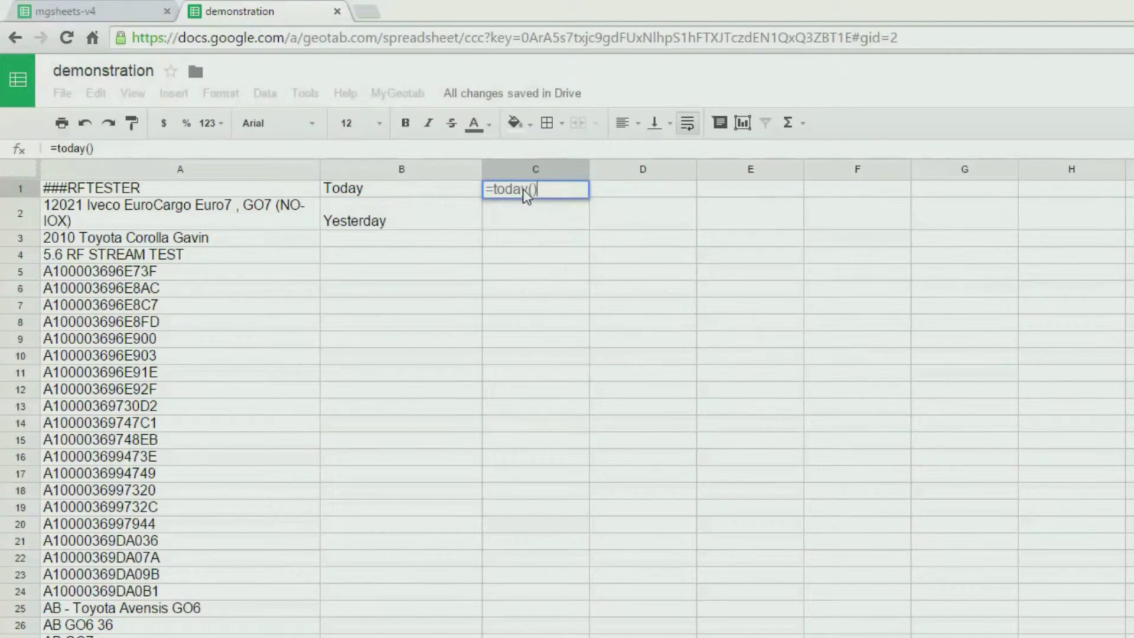
left_click(619, 197)
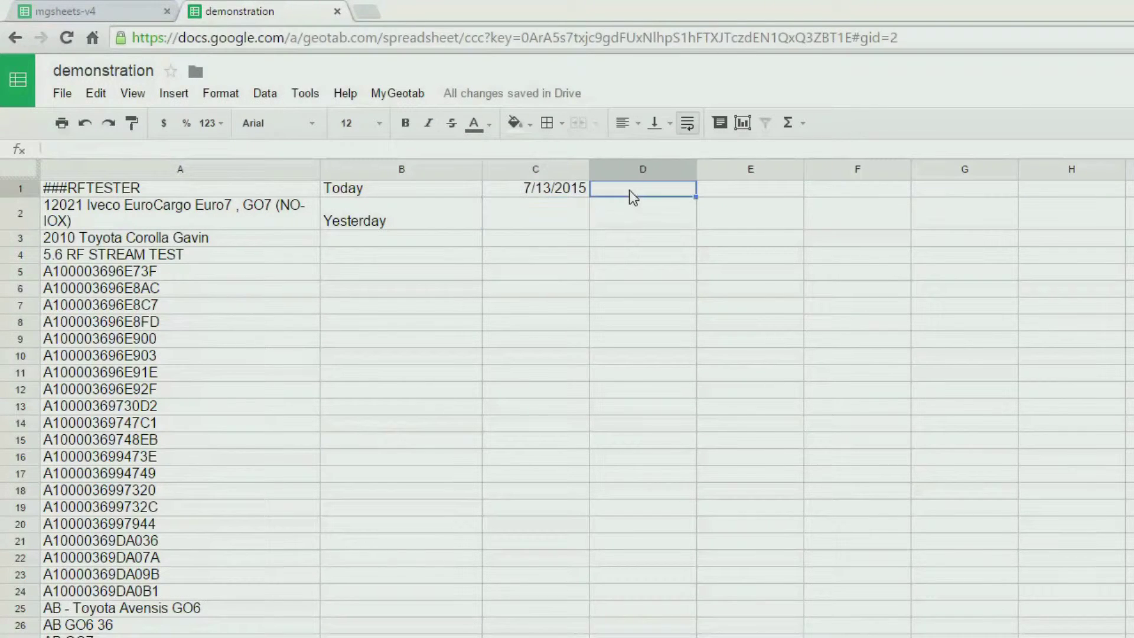
type("=")
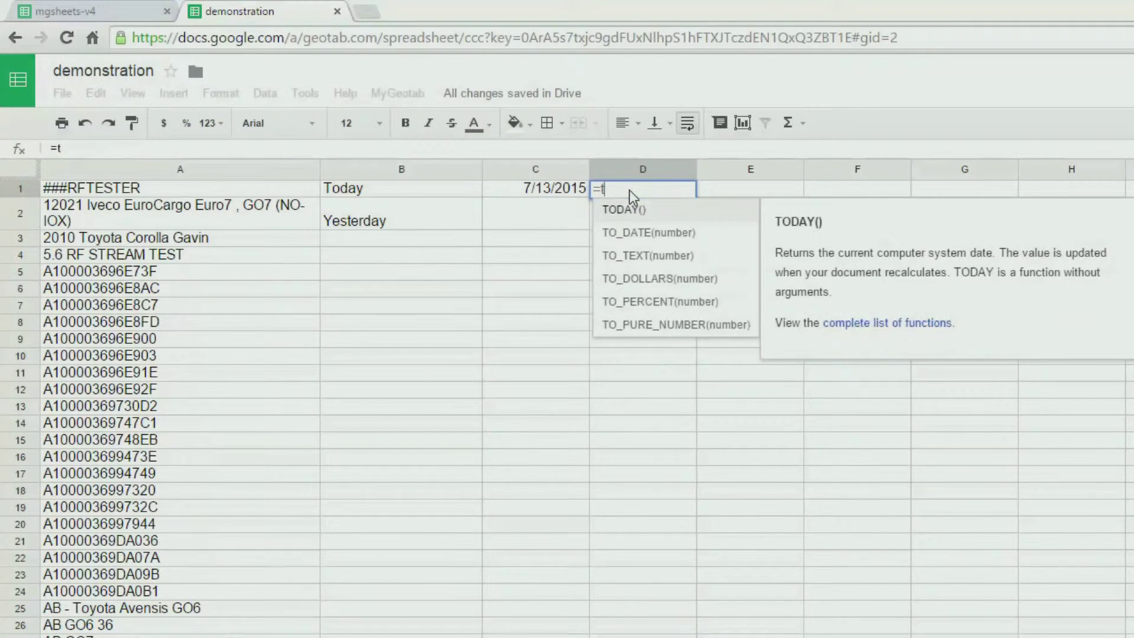
left_click(565, 187)
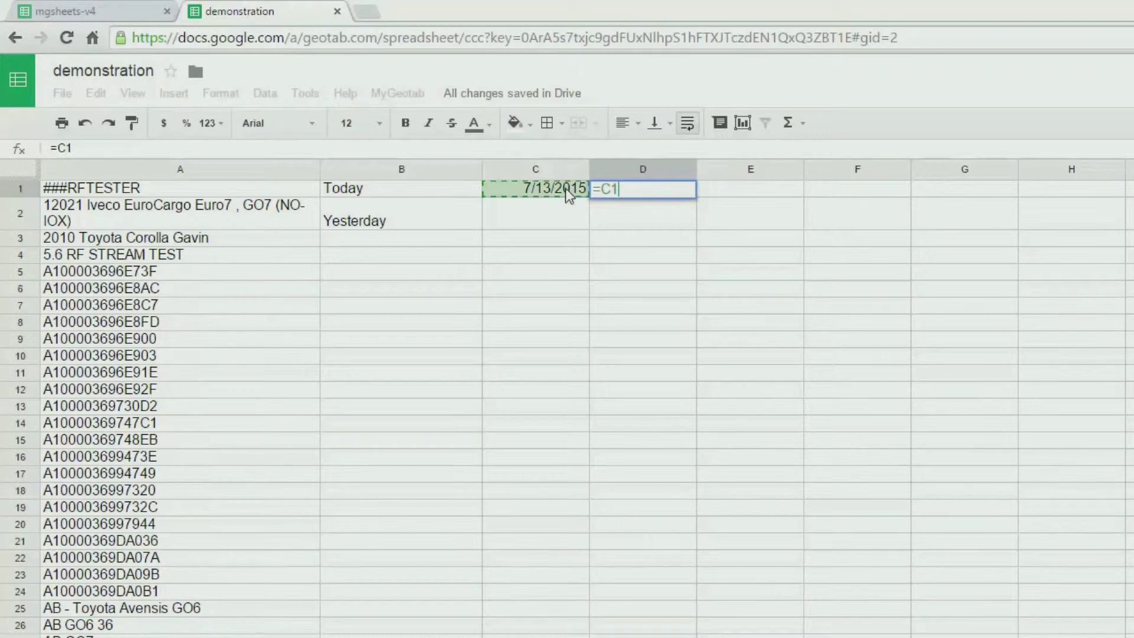
type("+1")
key("Return")
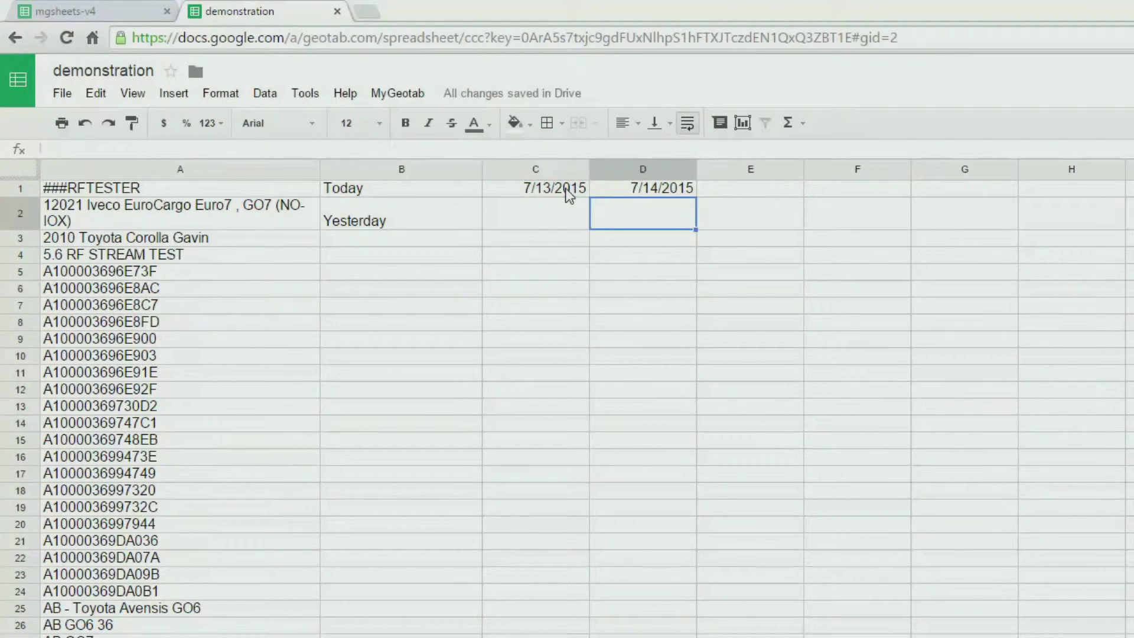
- Enter yesterday's date formula in C2 and =C2+1 in D2
left_click(527, 207)
type("=t")
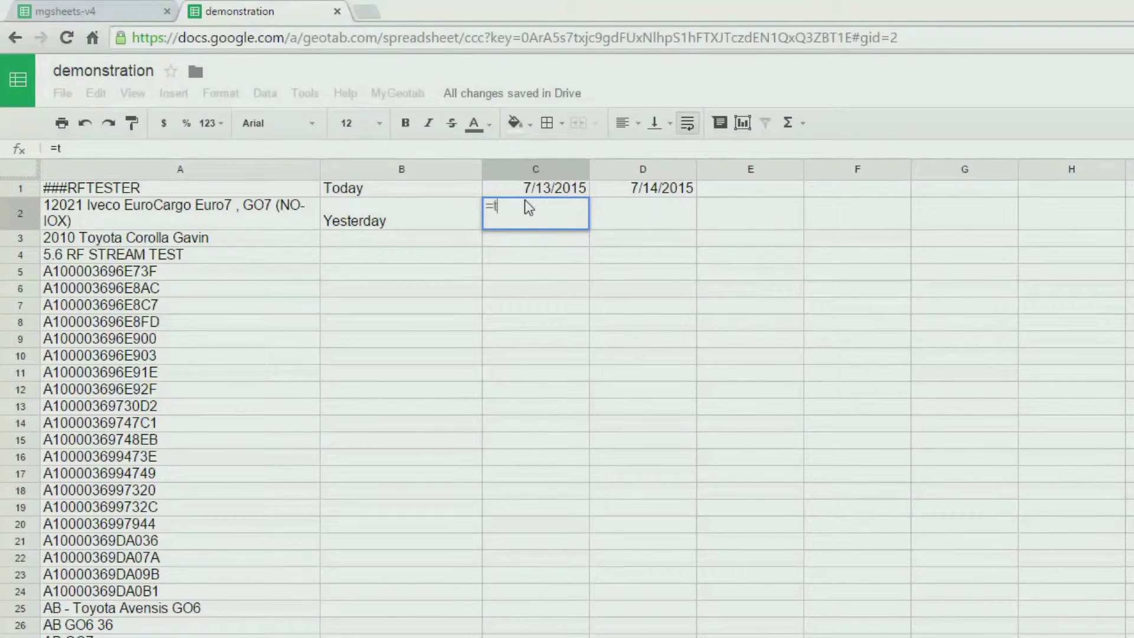
type("oday()-1")
key("Return")
left_click(628, 217)
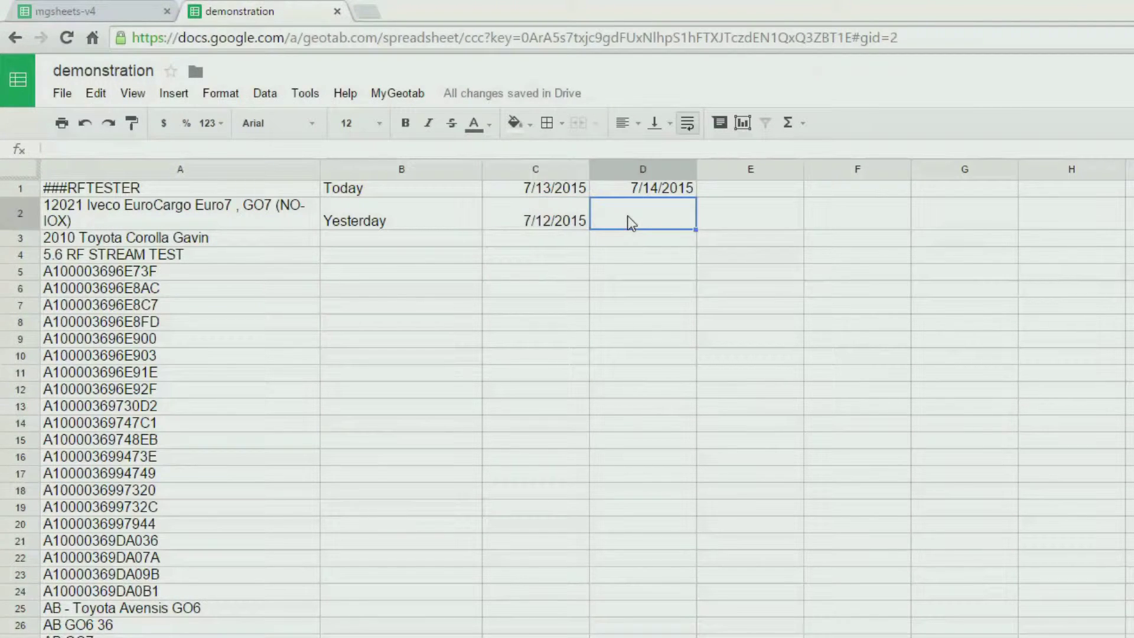
type("=")
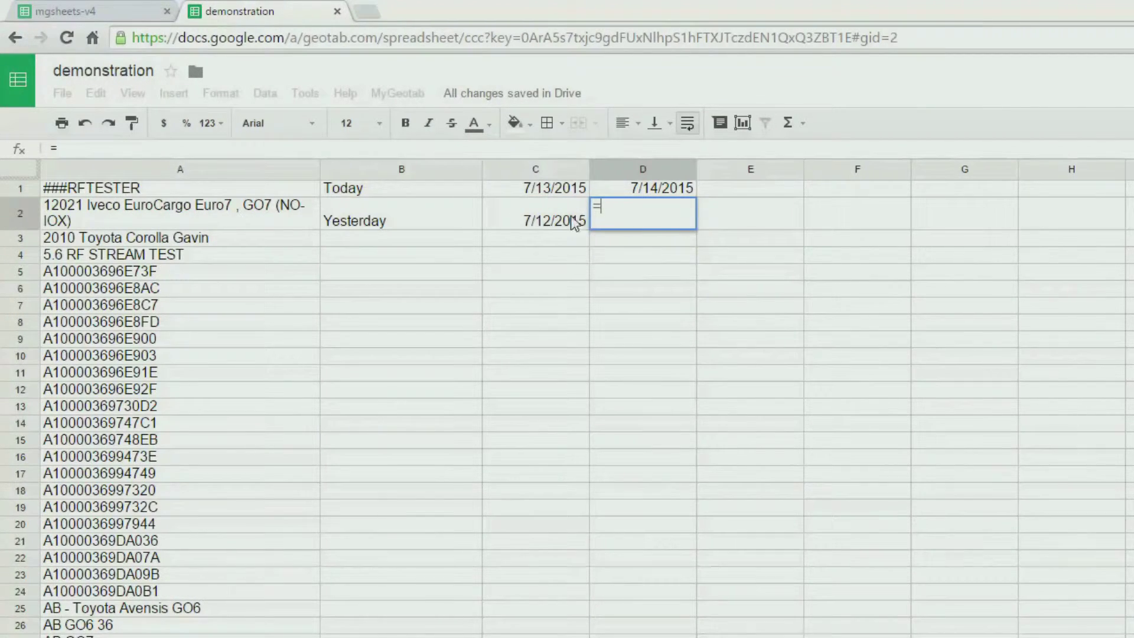
left_click(558, 218)
type("+1")
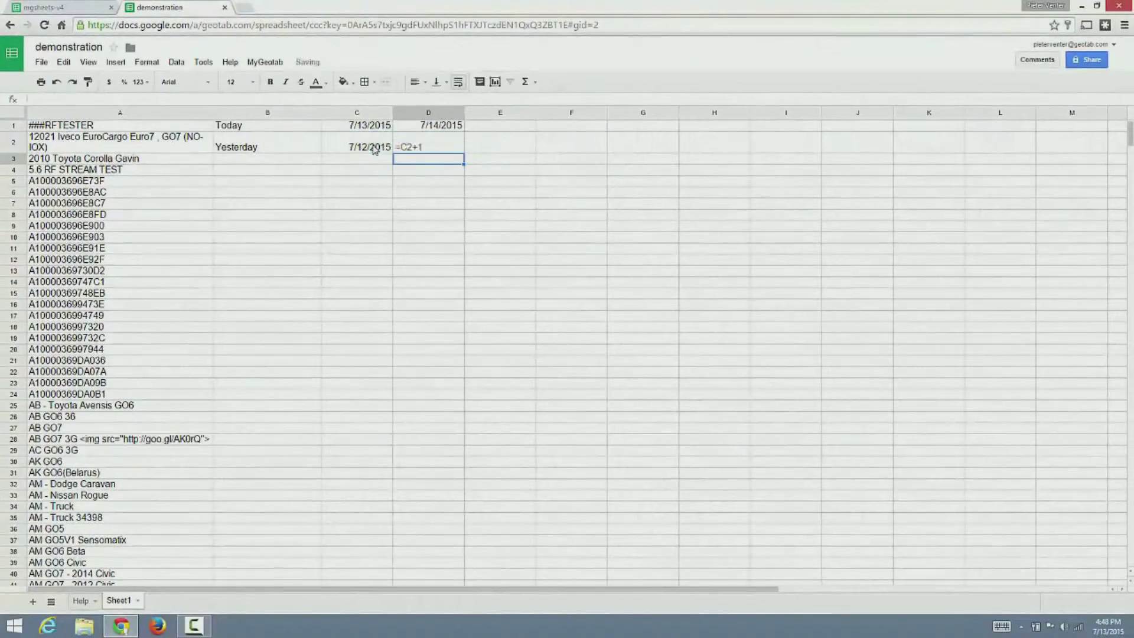
key("Return")
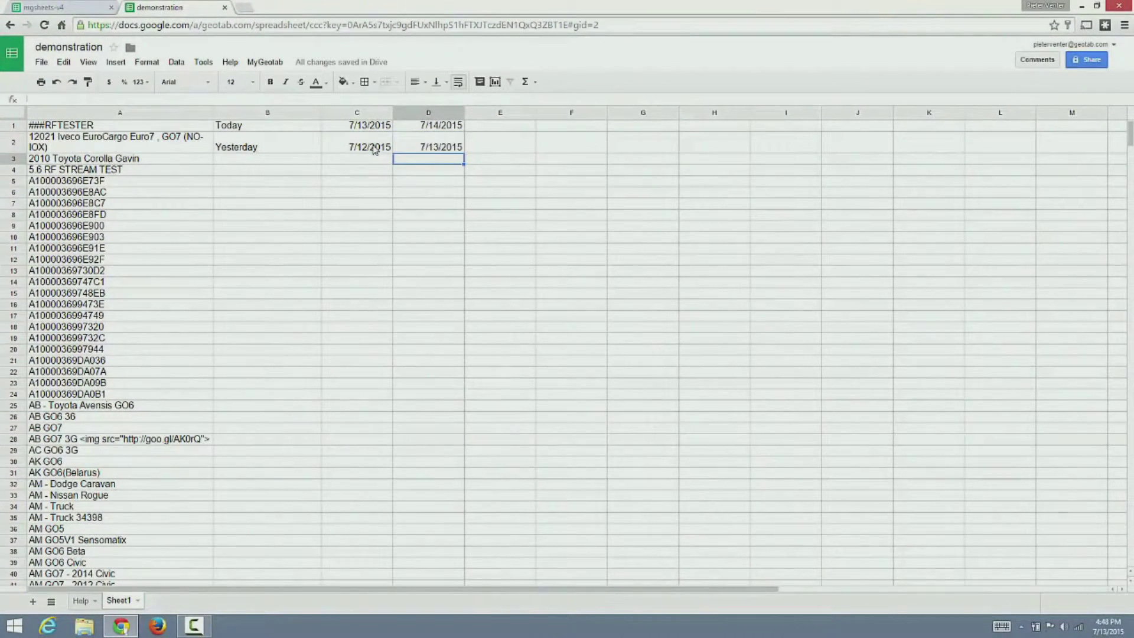
left_click(32, 602)
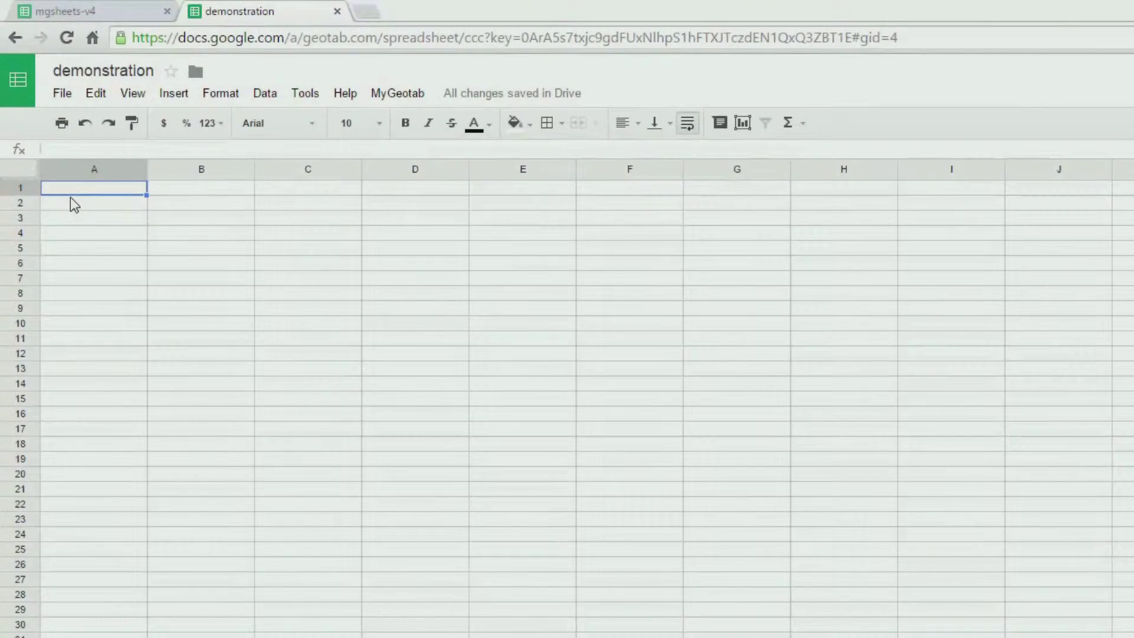
- Label A1 'Vehicle name:' and set B1's validation list range to Sheet1!A:A
type("Vehicle")
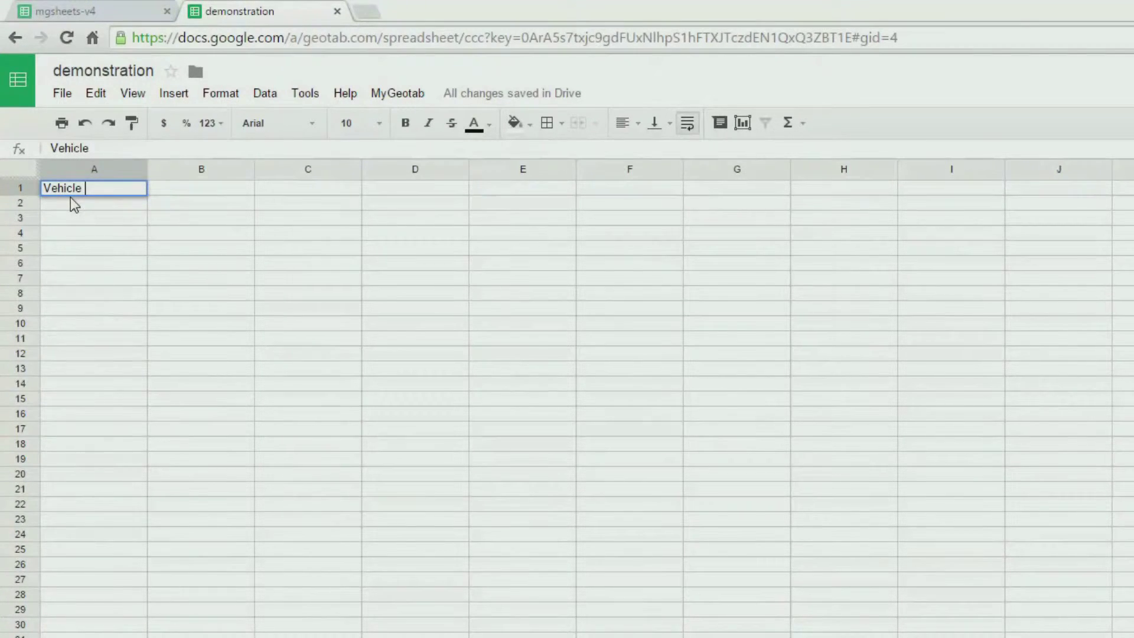
type(" name:")
key("Return")
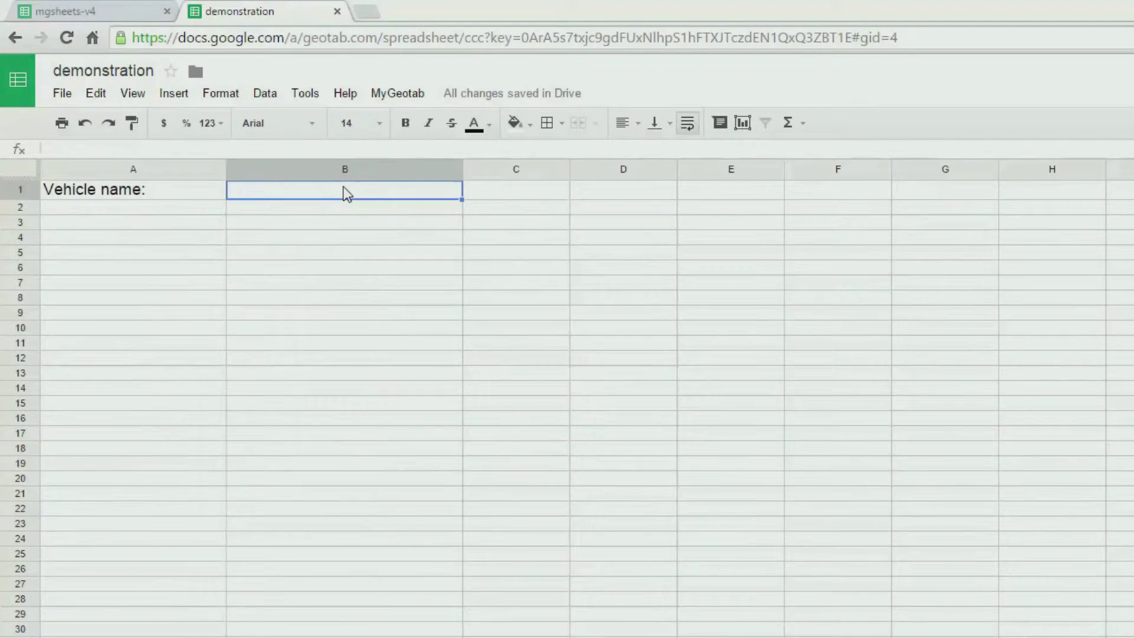
right_click(342, 189)
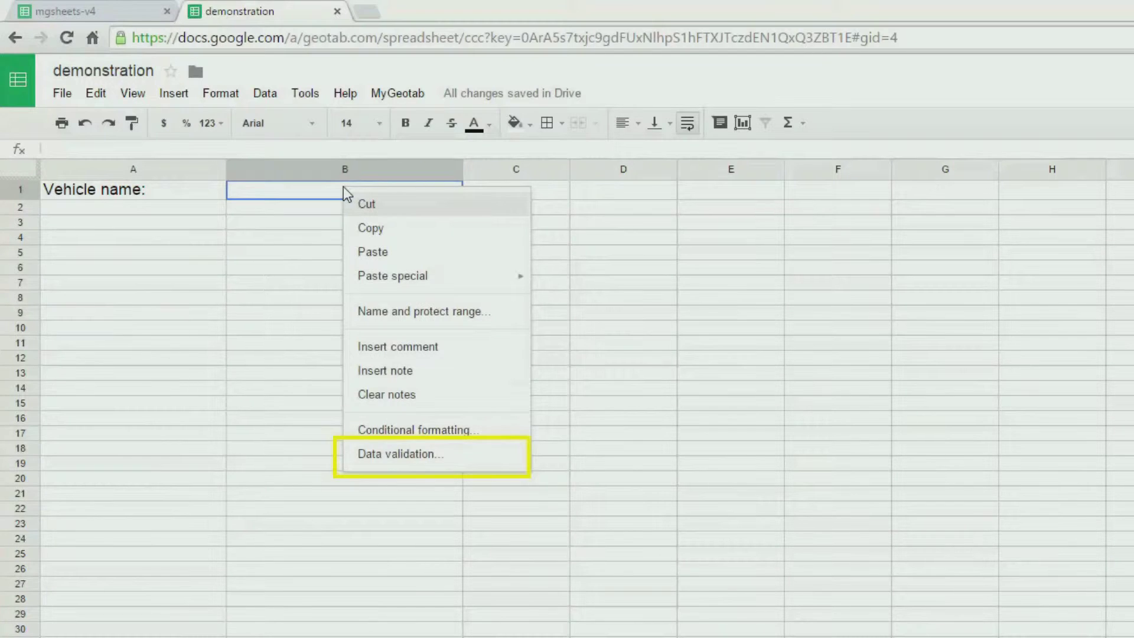
left_click(405, 454)
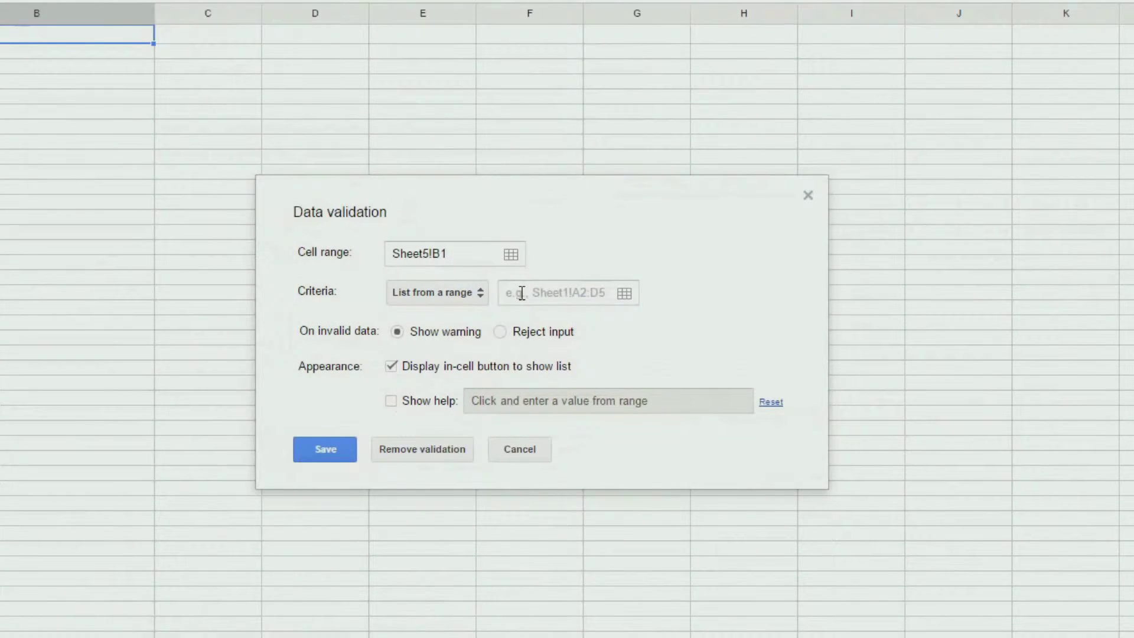
left_click(522, 293)
type("S")
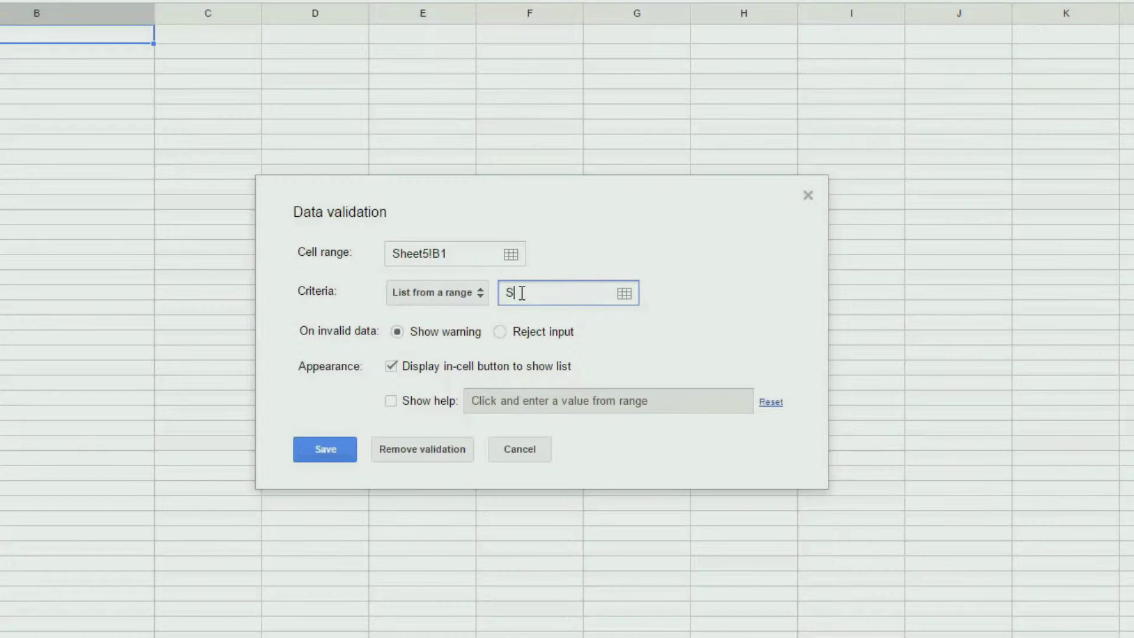
type("heet1!A:A")
- Add help text 'Please select a vehicle', save the rule, and test B1's dropdown
left_click(433, 408)
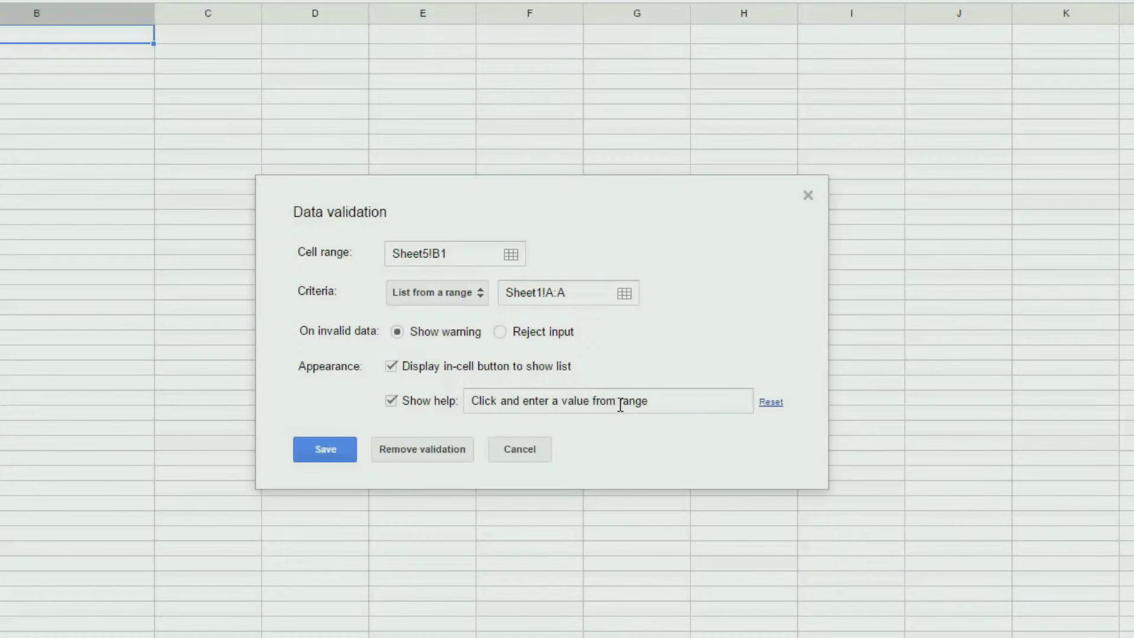
left_click(496, 400)
key("ctrl+a")
type("Please select a ")
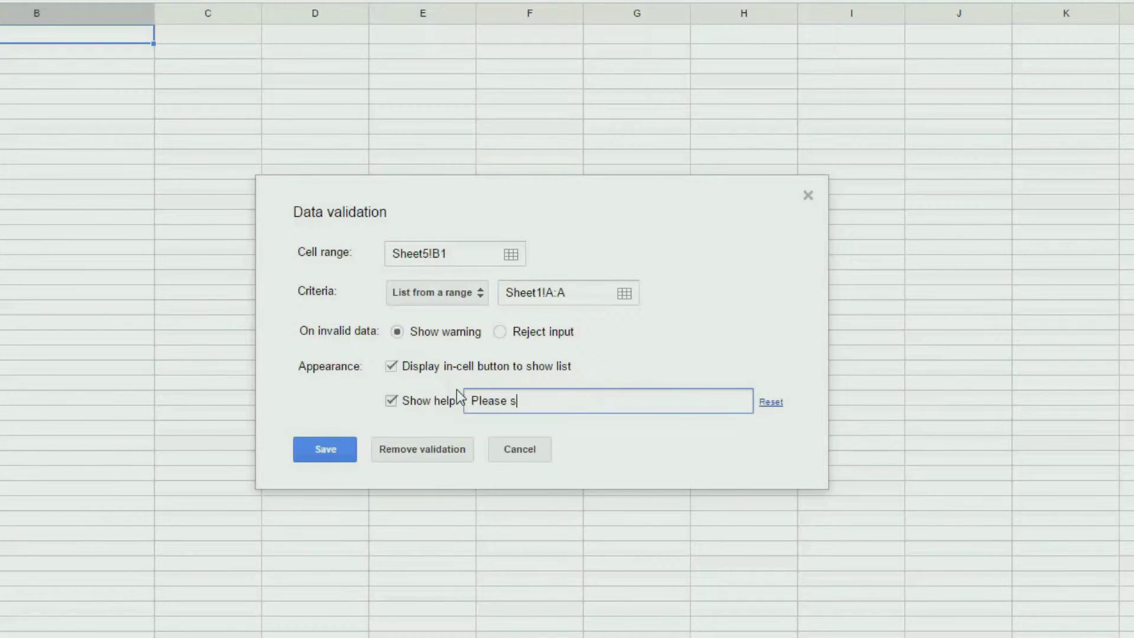
type("vehicle")
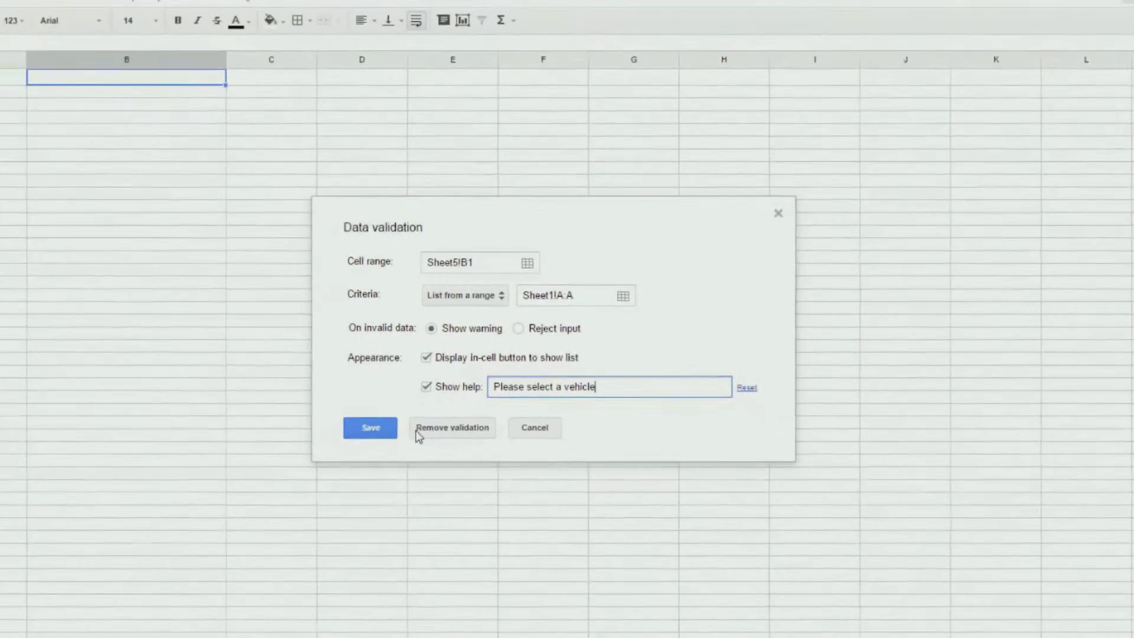
left_click(338, 458)
left_click(419, 405)
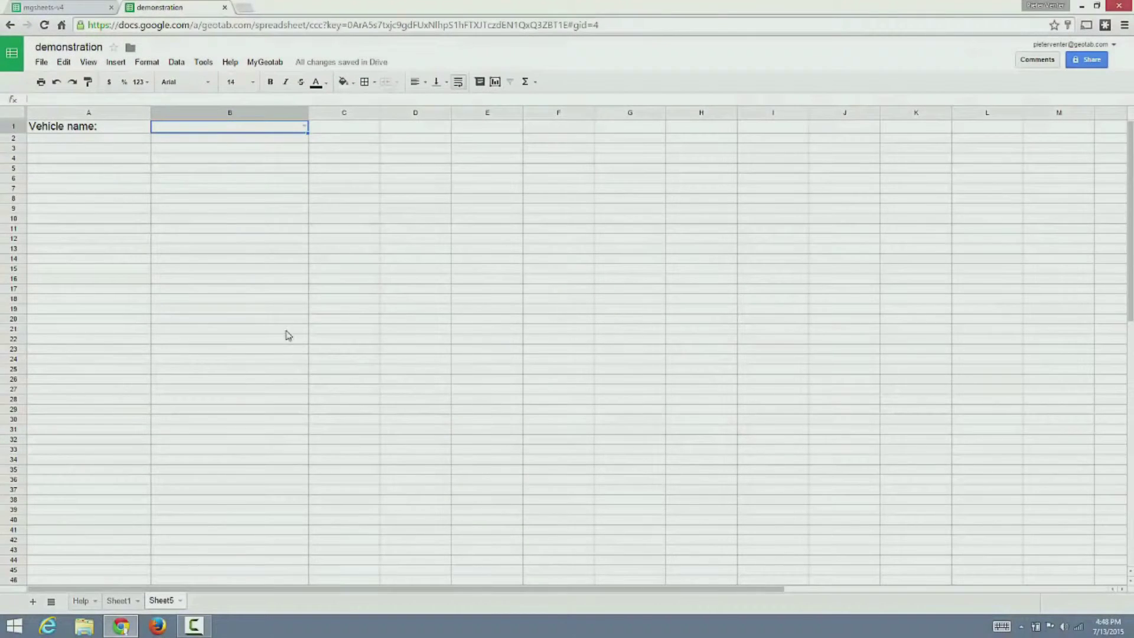
left_click(301, 124)
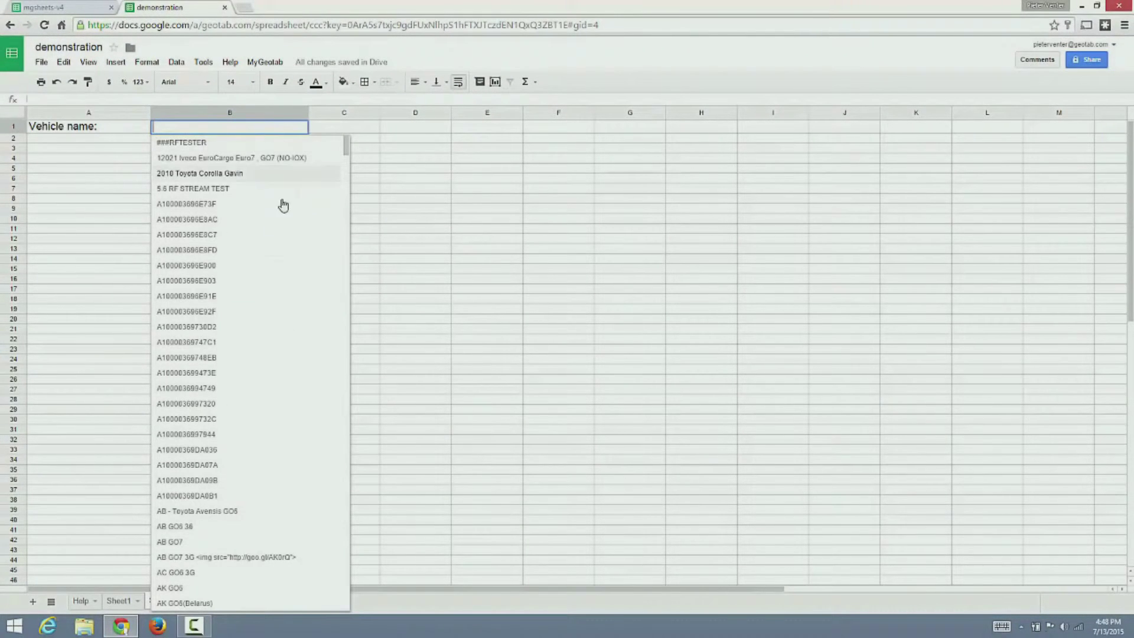
scroll(344, 163, "down", 10)
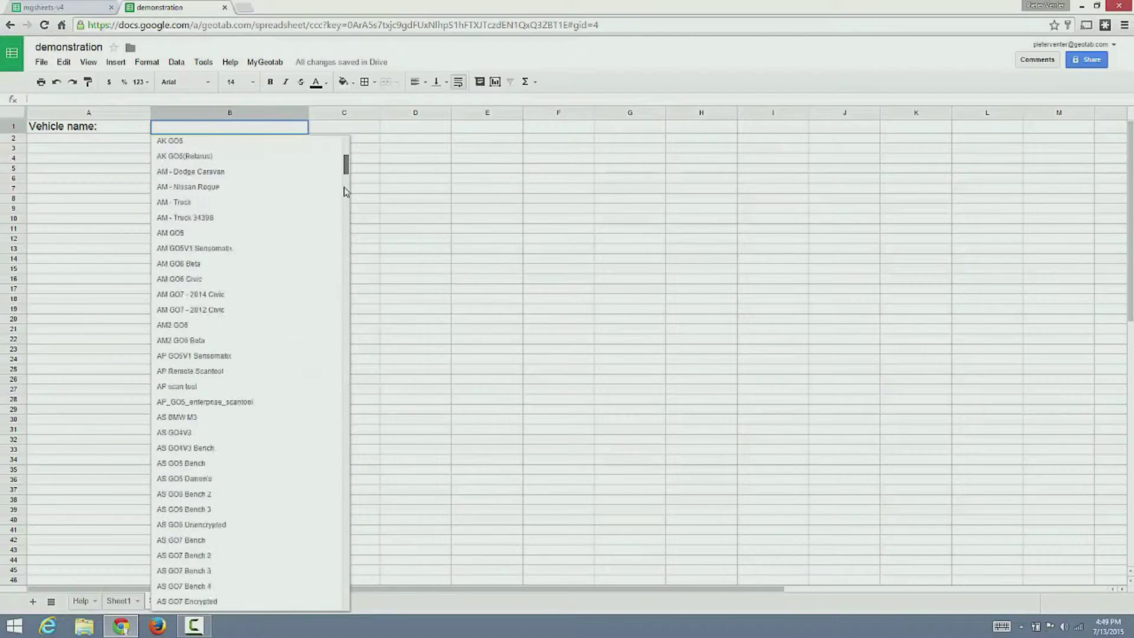
left_click(438, 193)
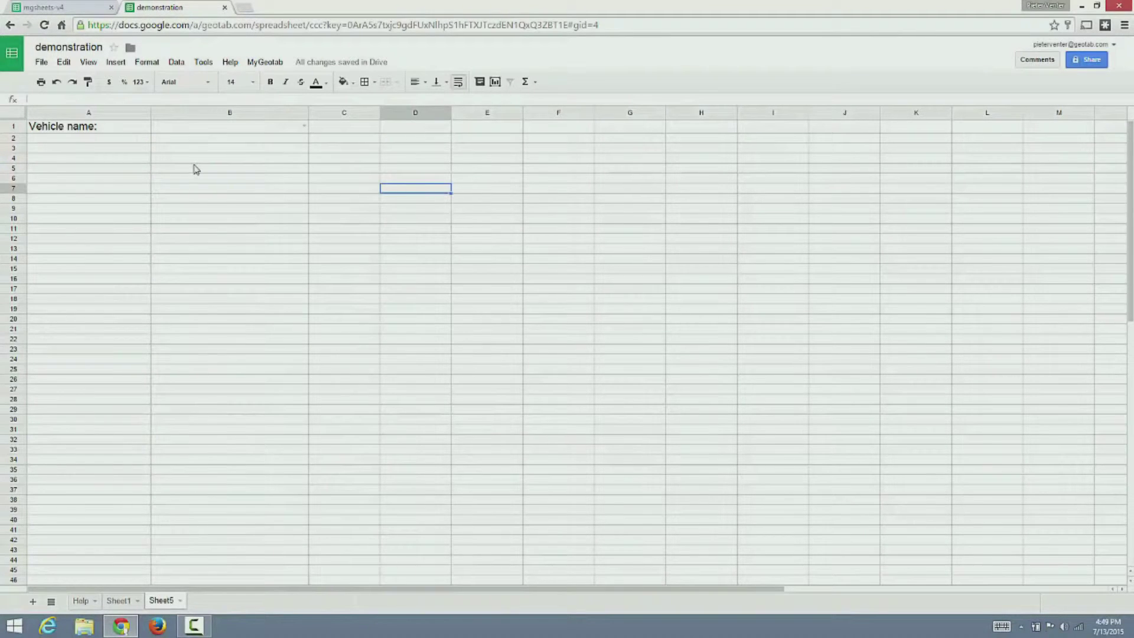
- Label A2 'Select day:' and set B2's validation list range to Sheet1!B:B
left_click(113, 141)
type("Sel")
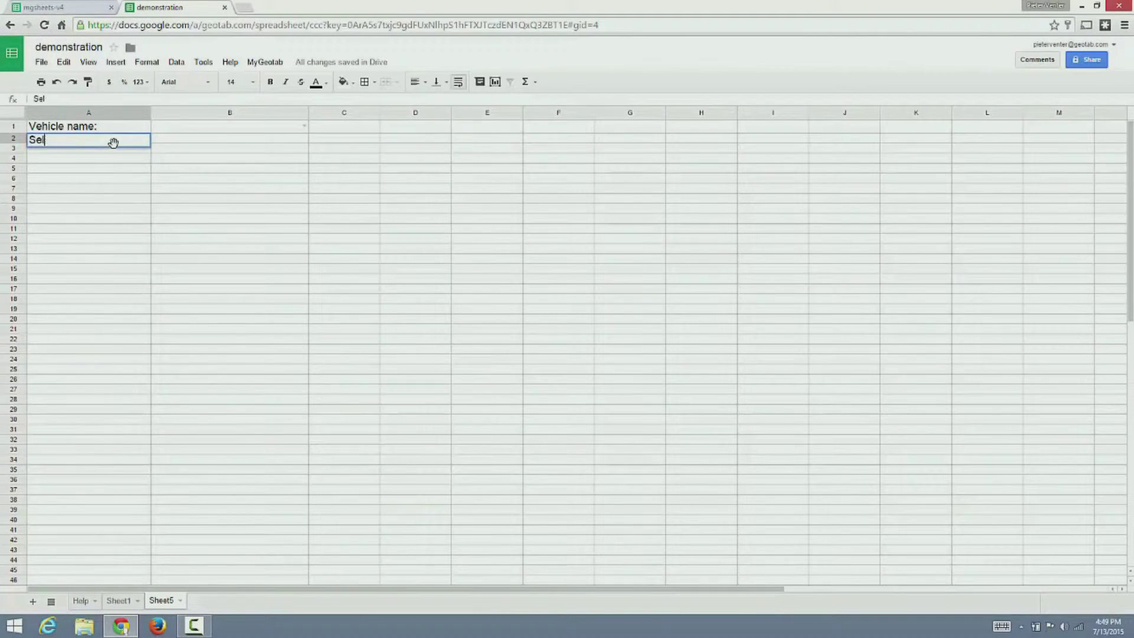
type("ect day:")
left_click(169, 142)
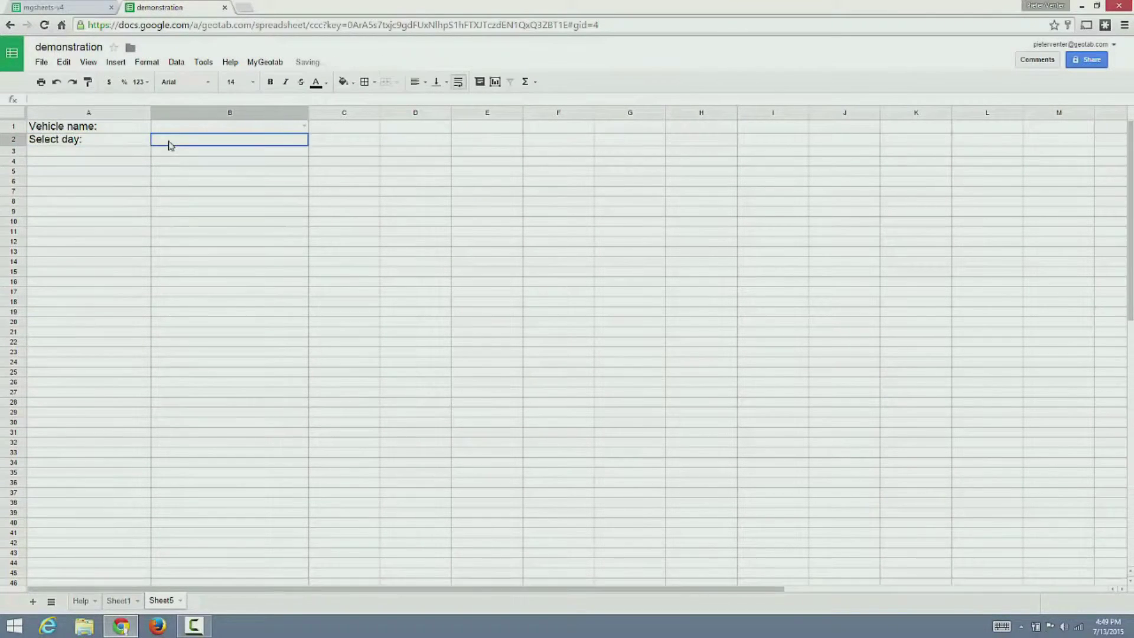
right_click(170, 142)
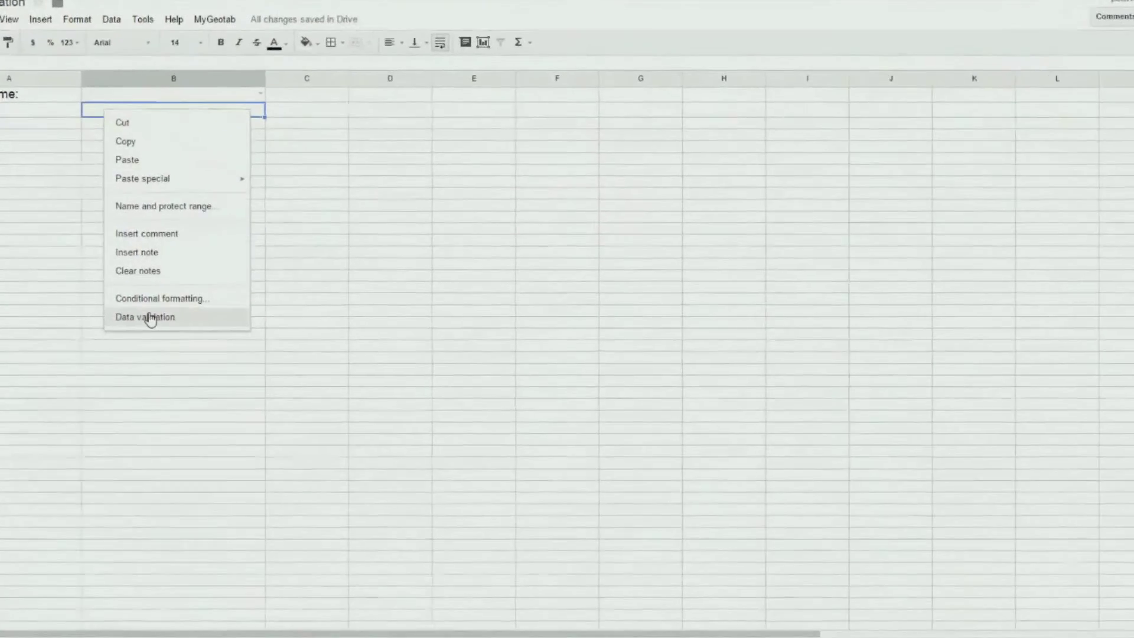
left_click(205, 317)
left_click(574, 291)
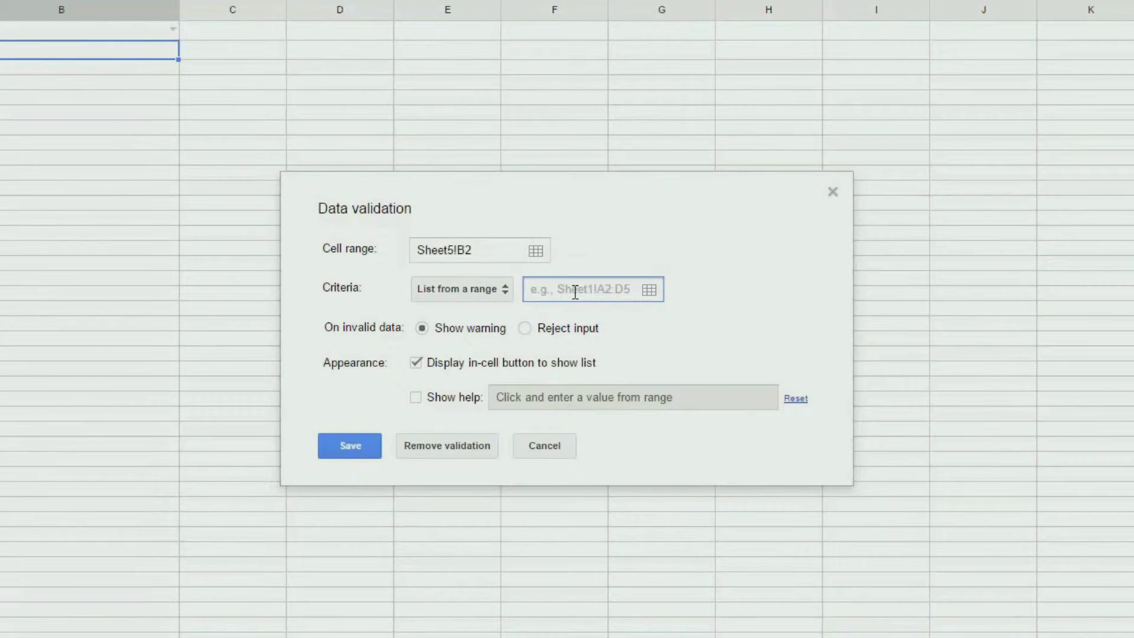
type("Sheet1!B:B")
left_click(616, 403)
- Add help text 'Please select a date', save the rule, and check B2's day list
left_click(416, 397)
left_click(703, 397)
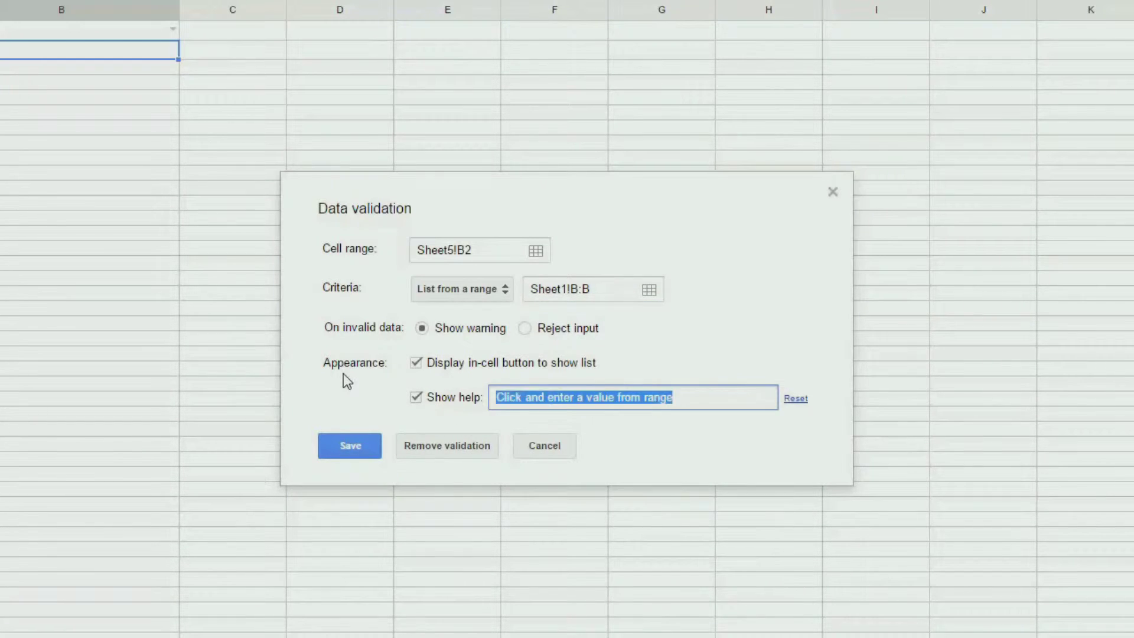
type("Please select a da")
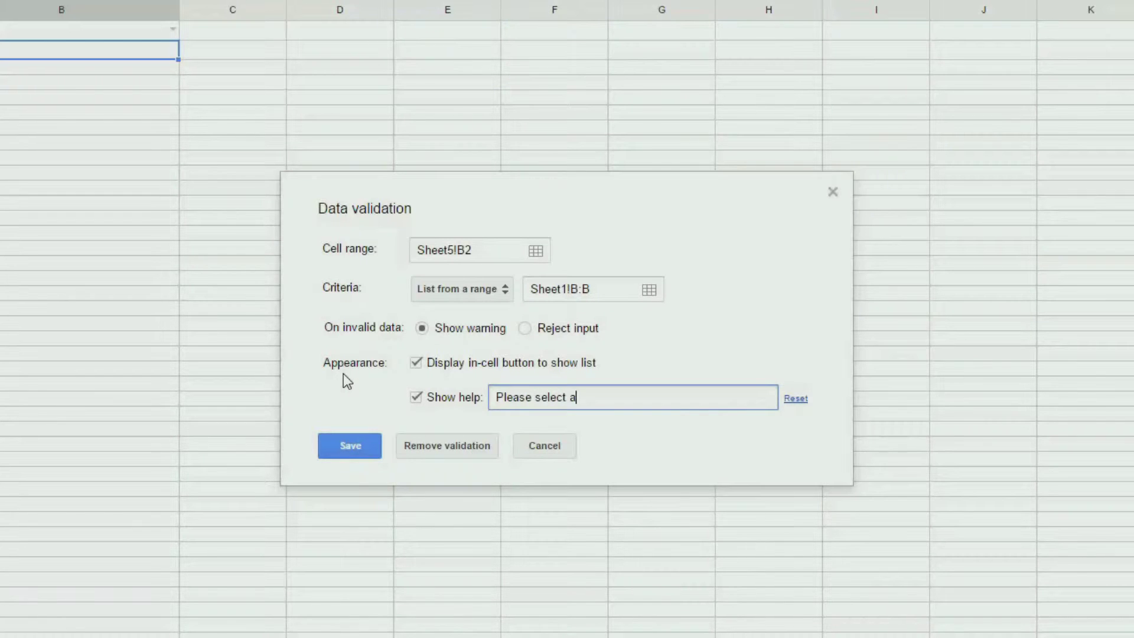
type("te")
left_click(349, 444)
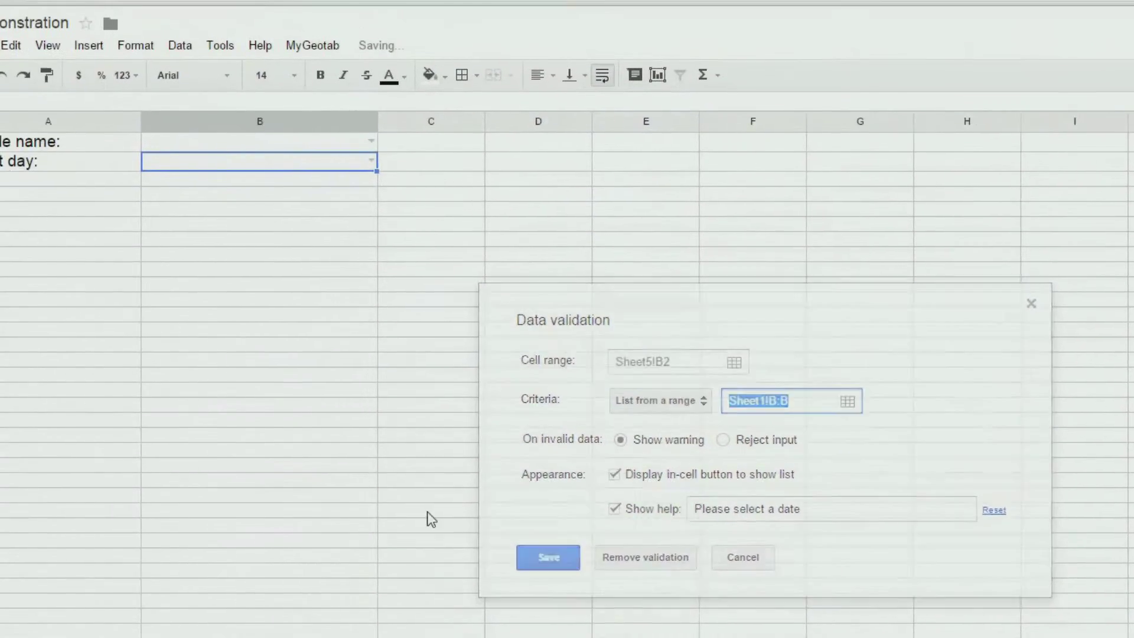
left_click(172, 50)
left_click(514, 287)
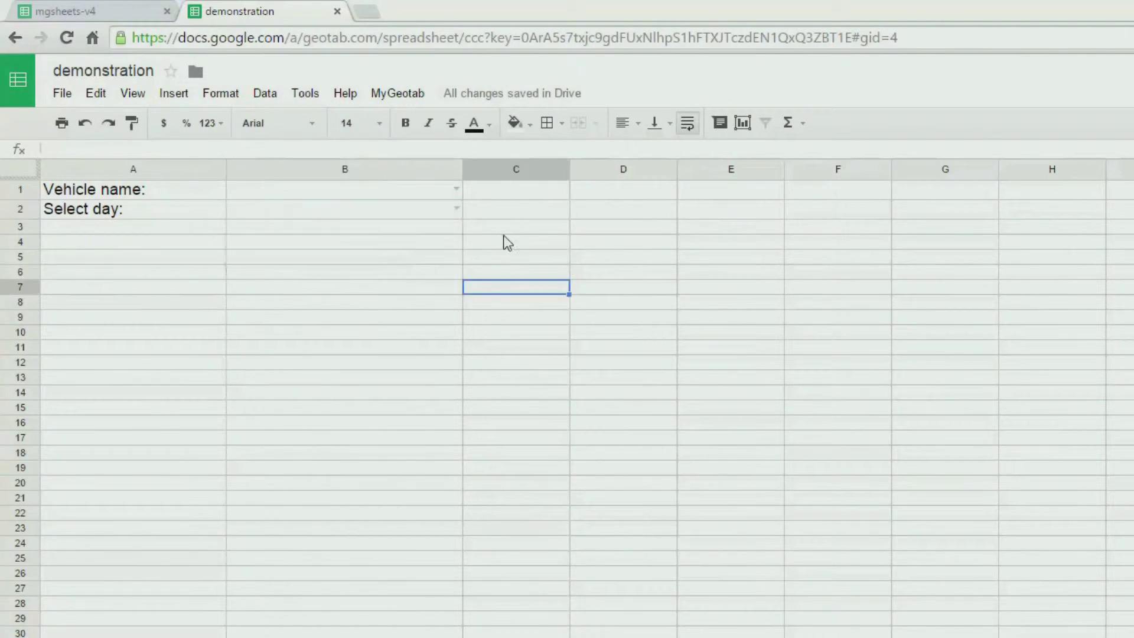
- Enter =vlookup(B2,Sheet1!B1:D2,2) in C2 and choose Today in B2
left_click(511, 214)
type("=")
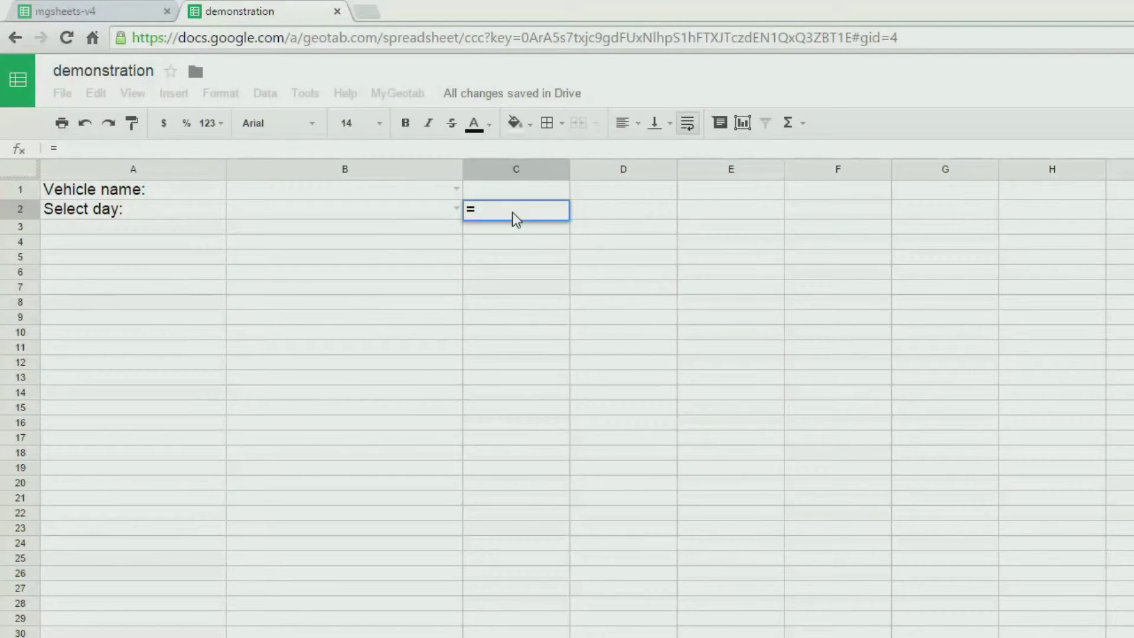
type("vlookup(")
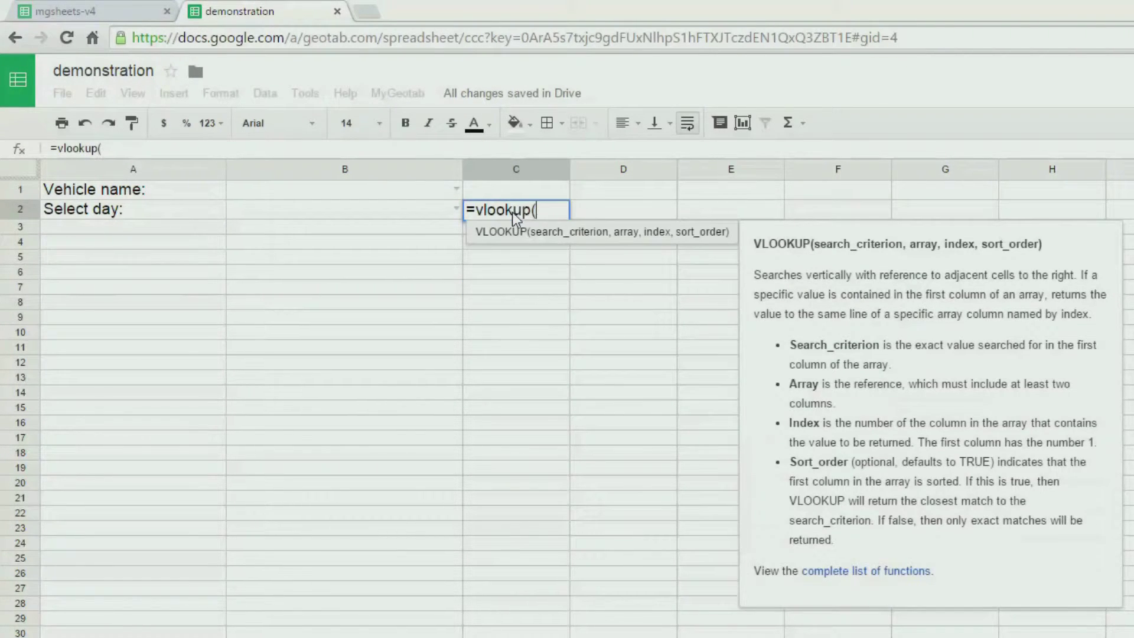
left_click(436, 213)
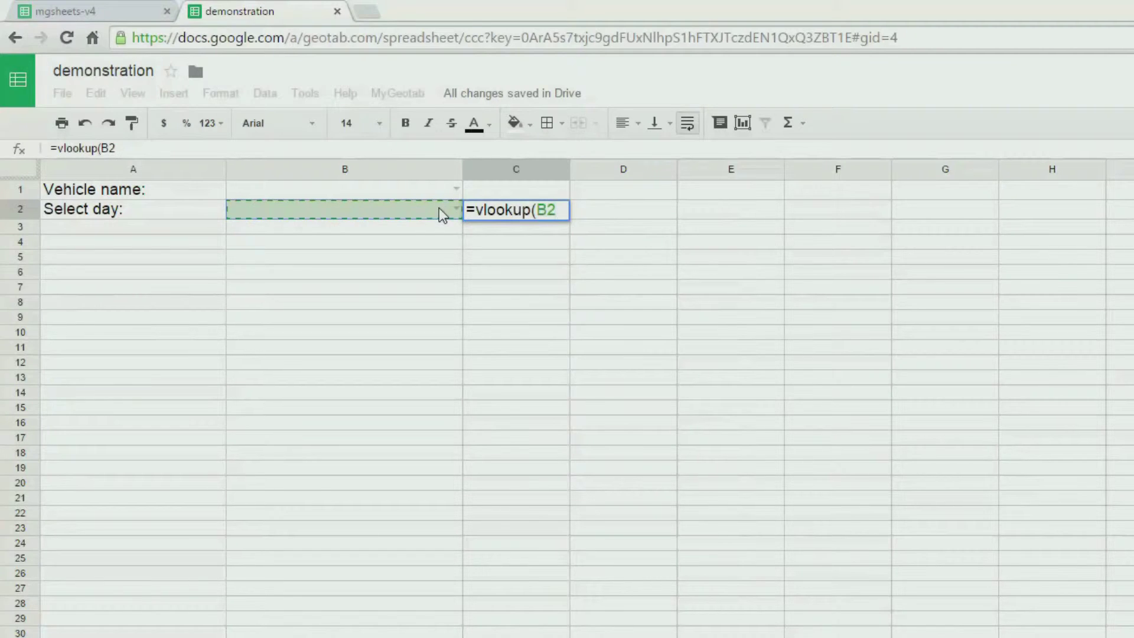
type(",")
key("ctrl+shift+Page_Up")
left_click_drag(385, 193, 624, 217)
type(",2)")
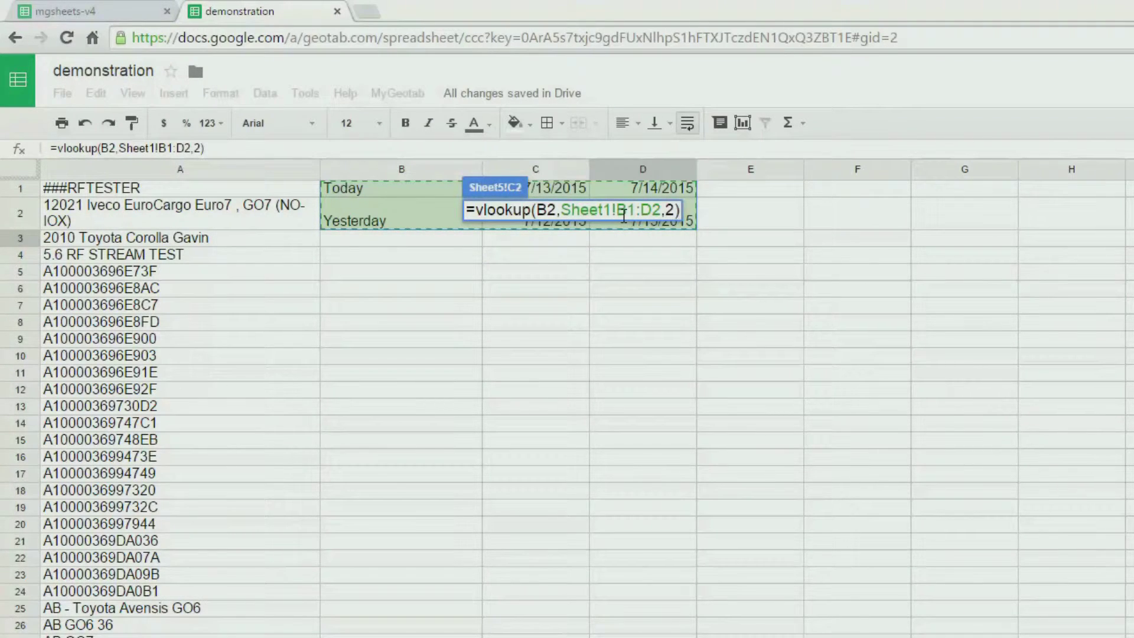
key("Return")
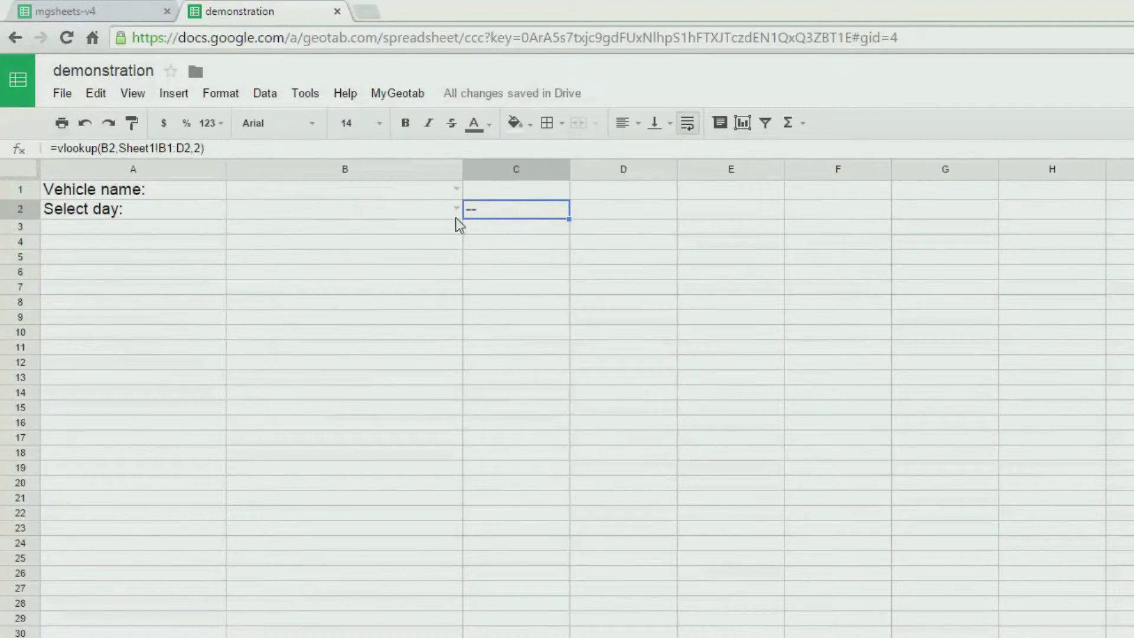
left_click(456, 207)
left_click(376, 236)
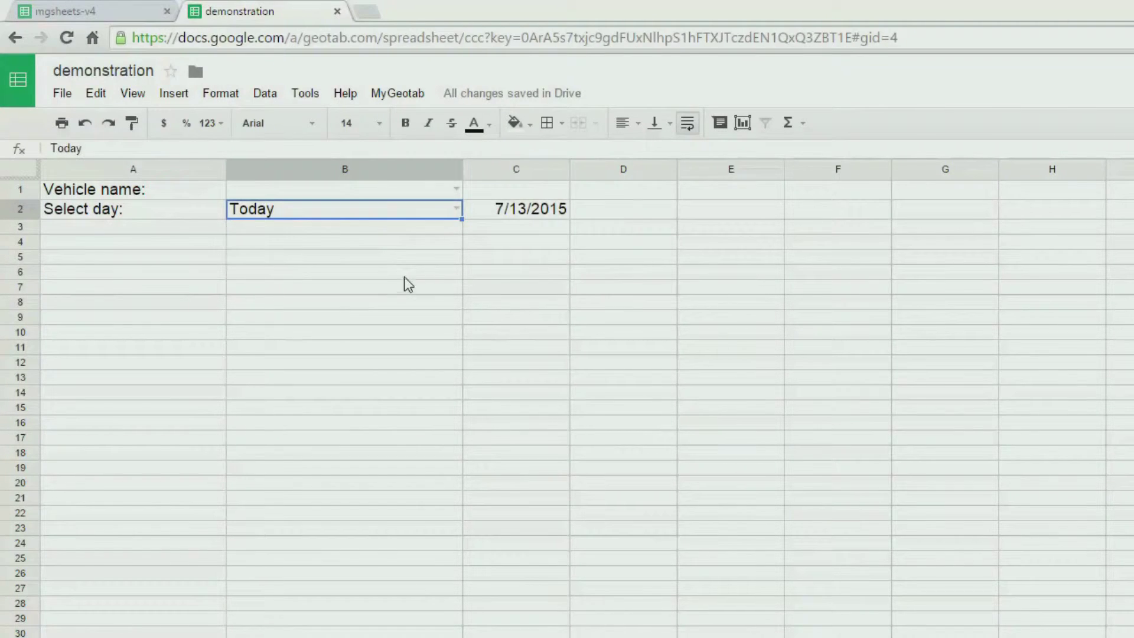
- Enter =vlookup(B2,Sheet1!B1:D2,3) in D2 for the end date
left_click(617, 210)
type("=vlookup(")
left_click(442, 213)
type(",")
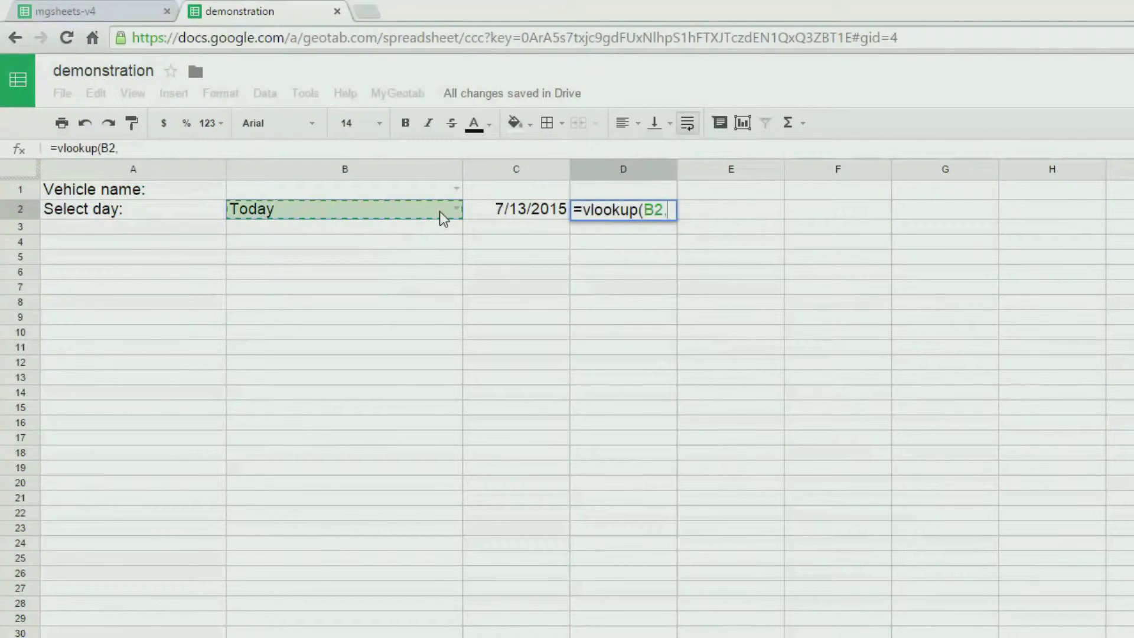
key("ctrl+shift+Page_Up")
left_click_drag(331, 188, 649, 219)
type(",3)")
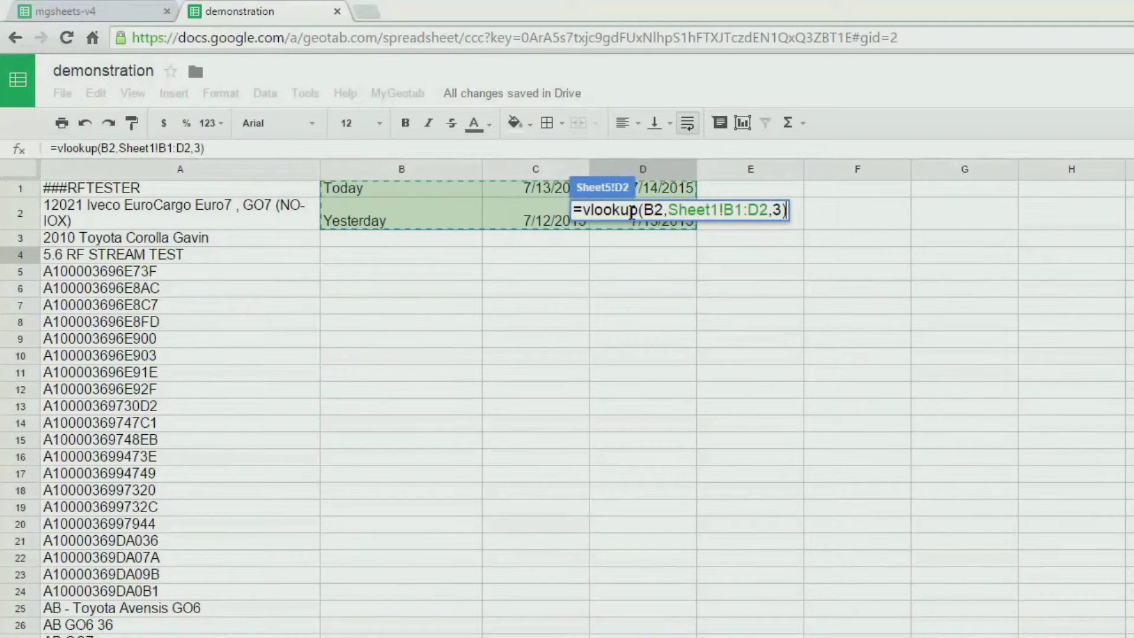
key("Return")
- Switch B2 to Yesterday, giving 7/12/2015 and 7/13/2015
left_click(451, 212)
left_click(454, 209)
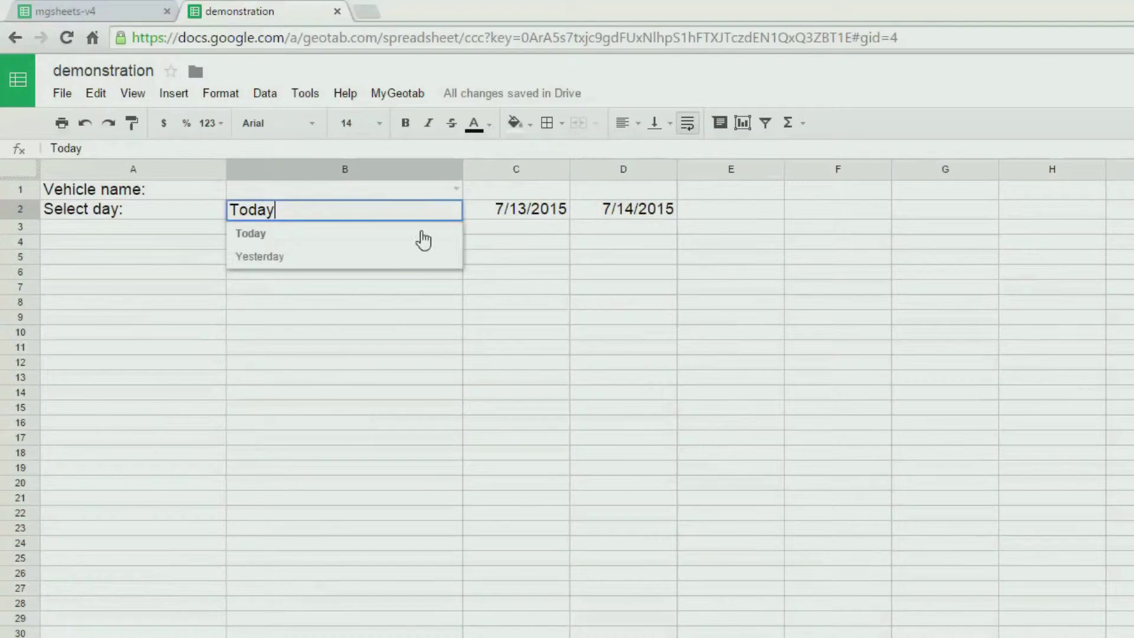
left_click(376, 260)
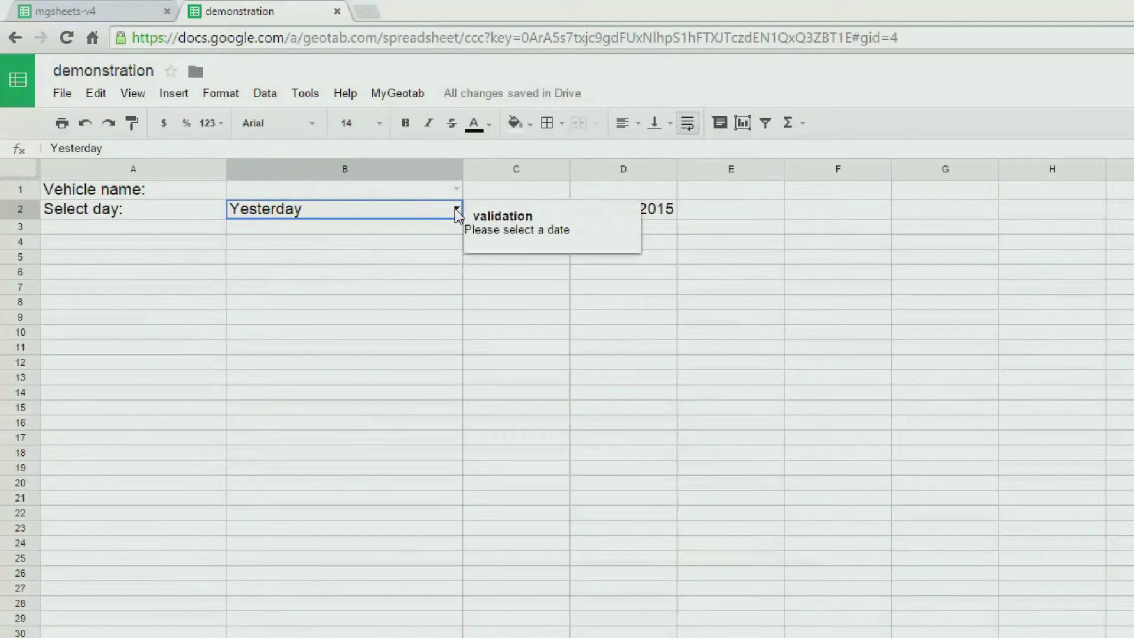
left_click(456, 209)
left_click(356, 238)
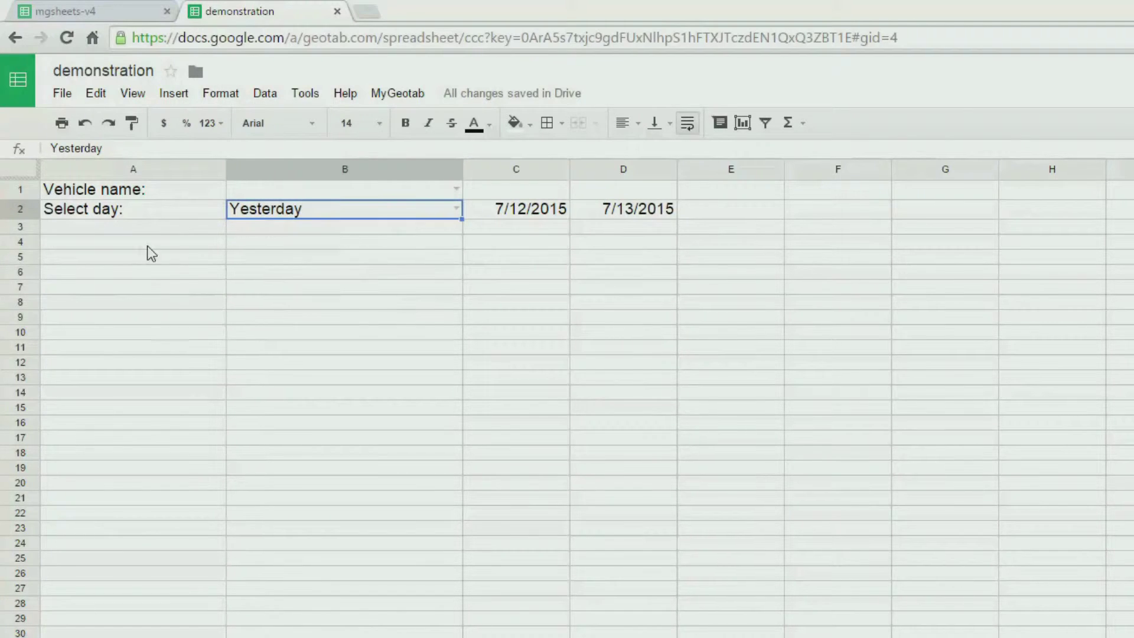
left_click(156, 241)
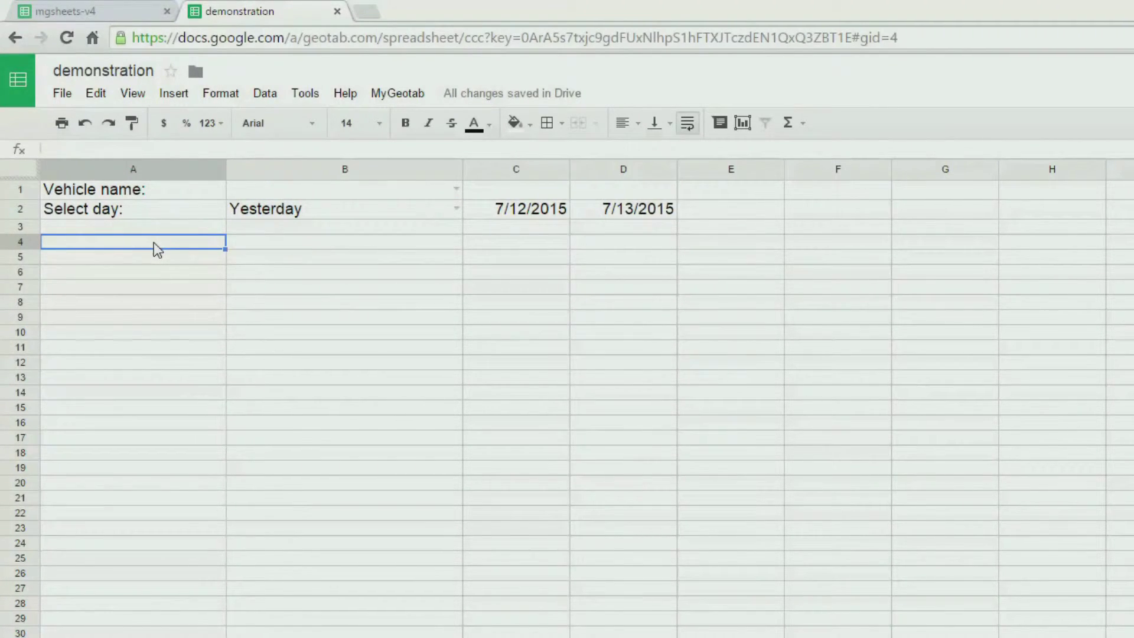
key("Tab")
- Enter =mgstatus(B1) in cell B4
type("=")
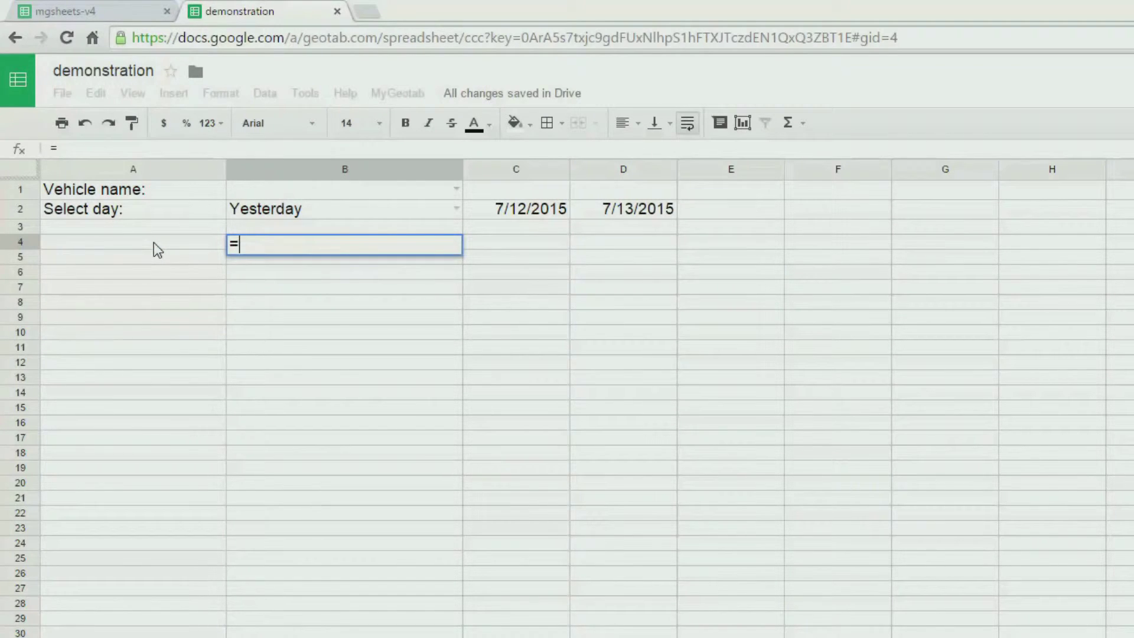
type("mgstatus(")
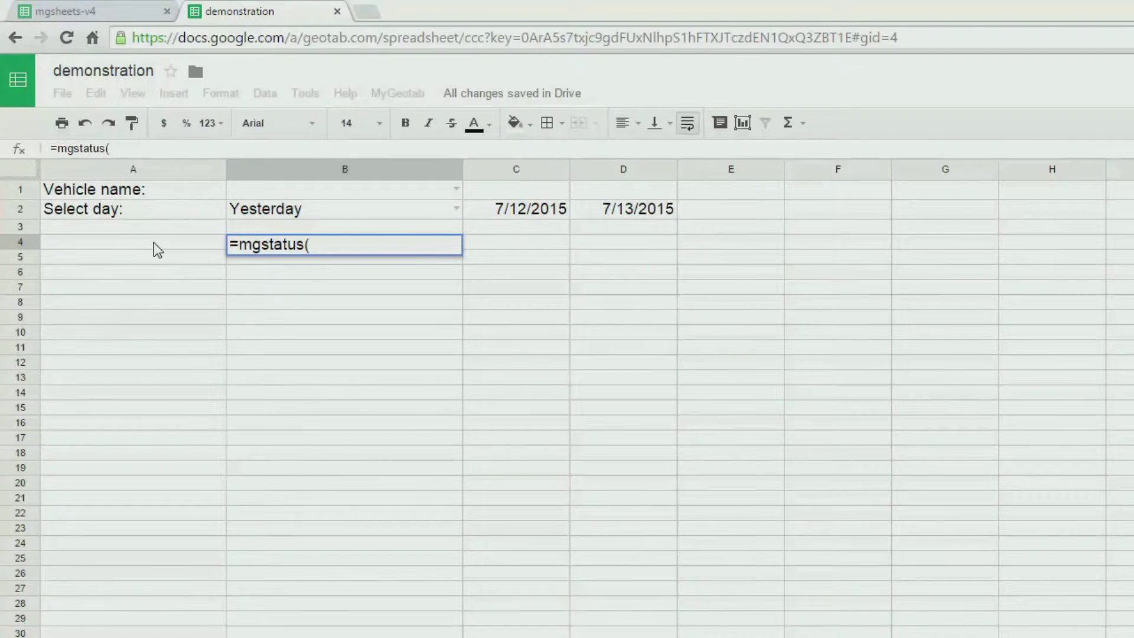
left_click(268, 189)
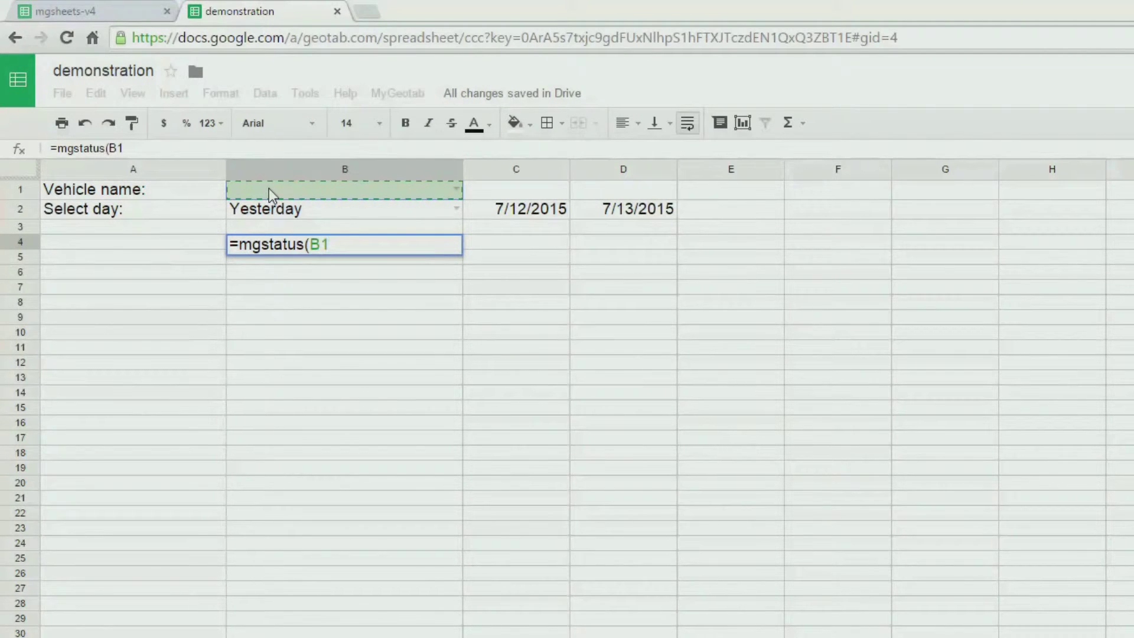
type(")")
key("Return")
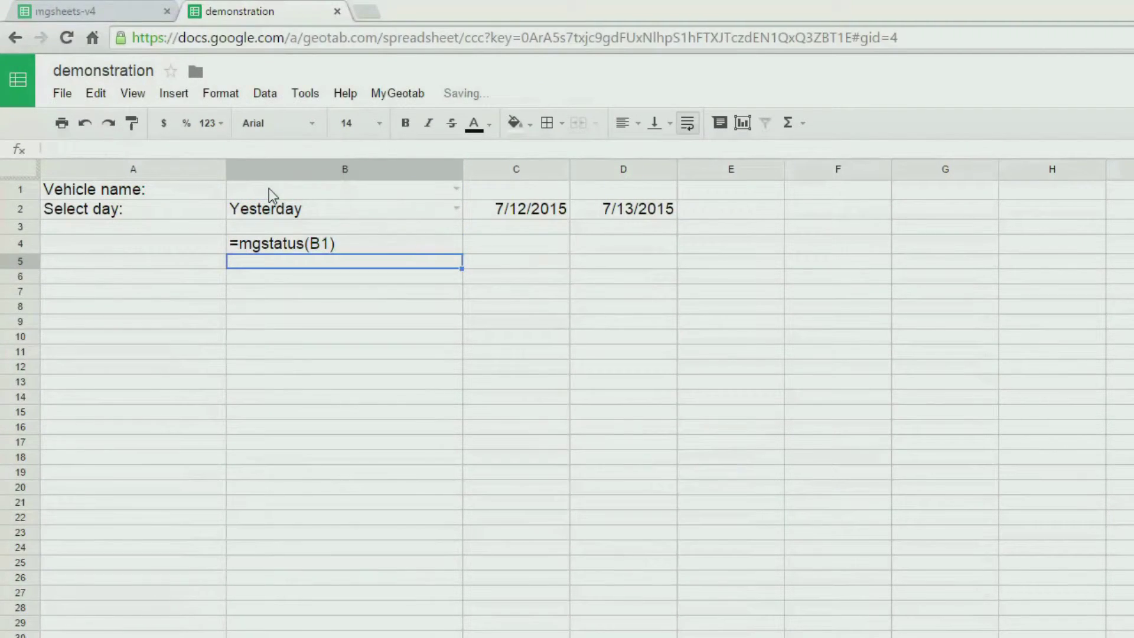
- Choose PV Dodge Van as the vehicle in B1 and label A4 'Status:'
left_click(459, 186)
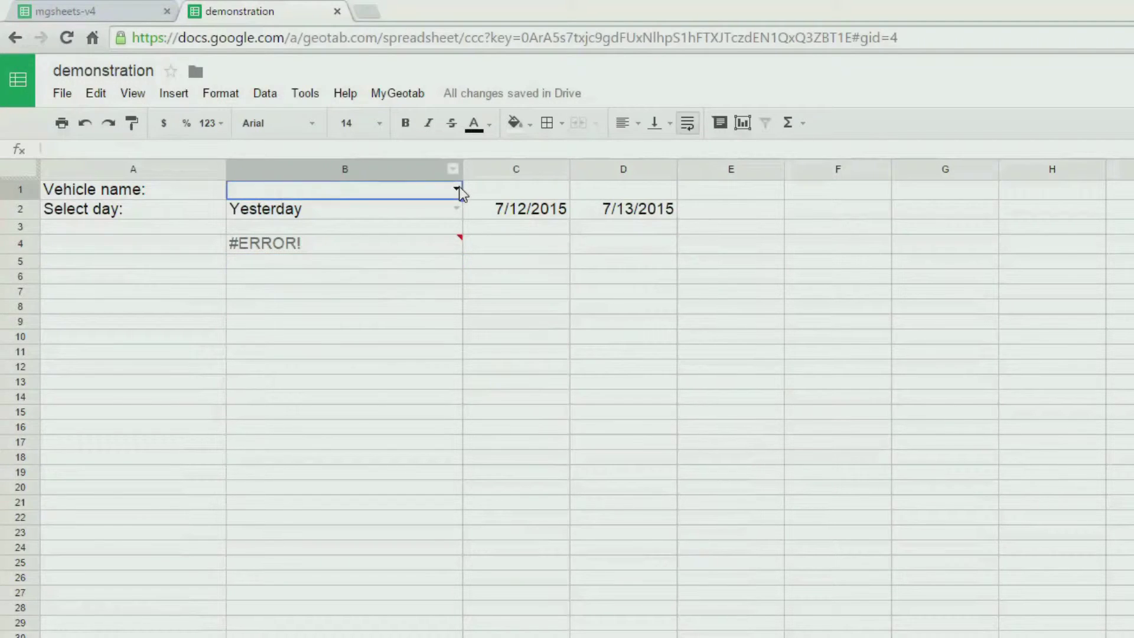
type("pv")
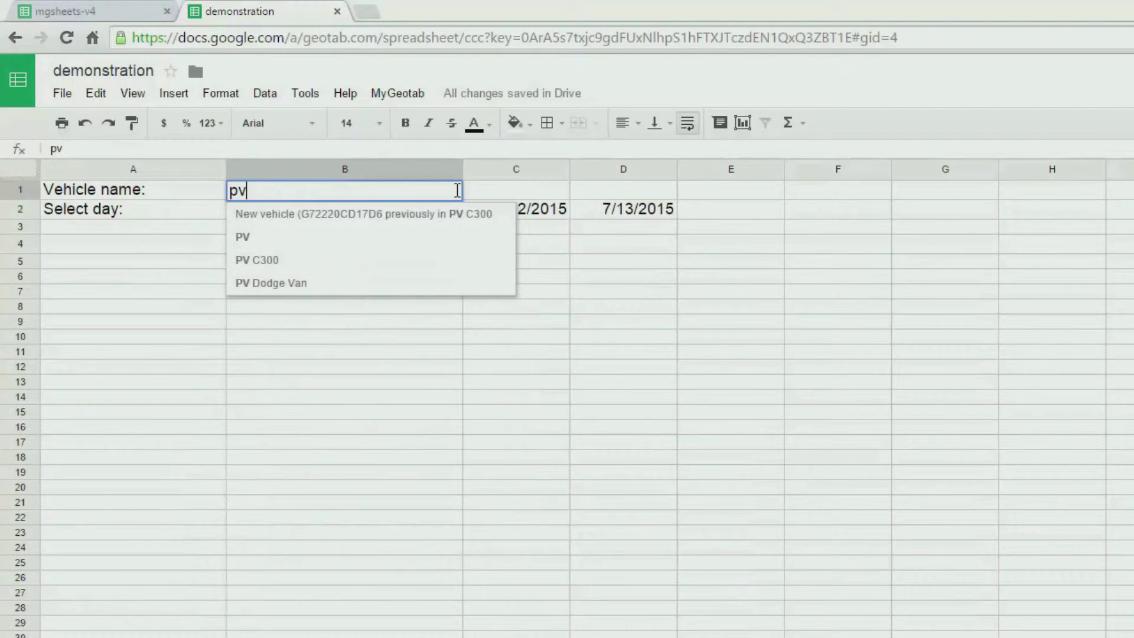
left_click(337, 282)
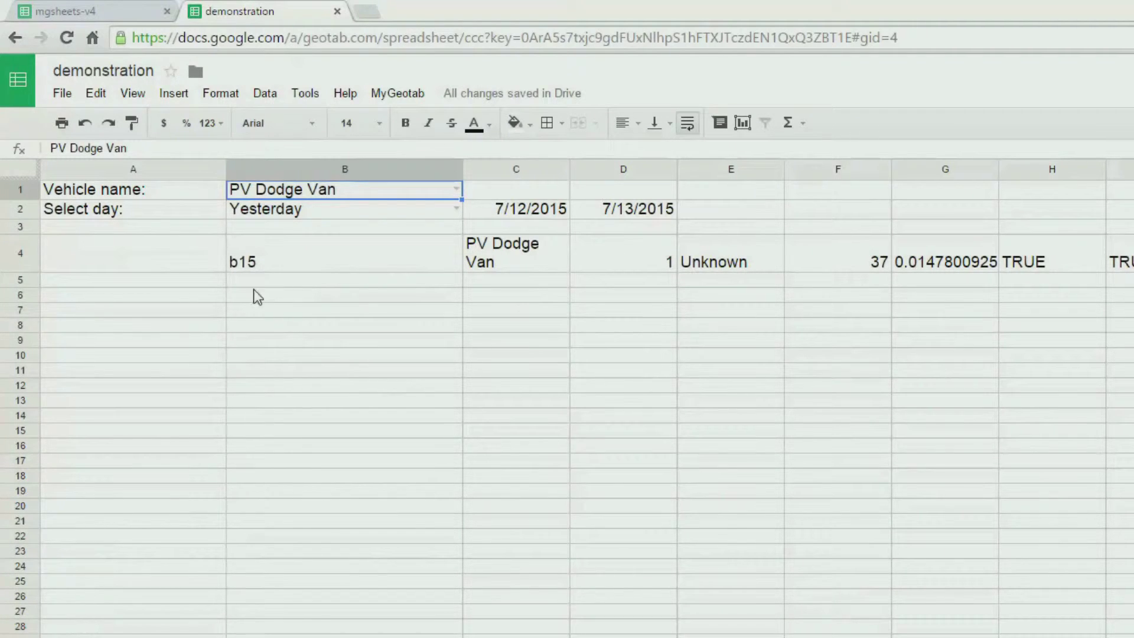
left_click(176, 253)
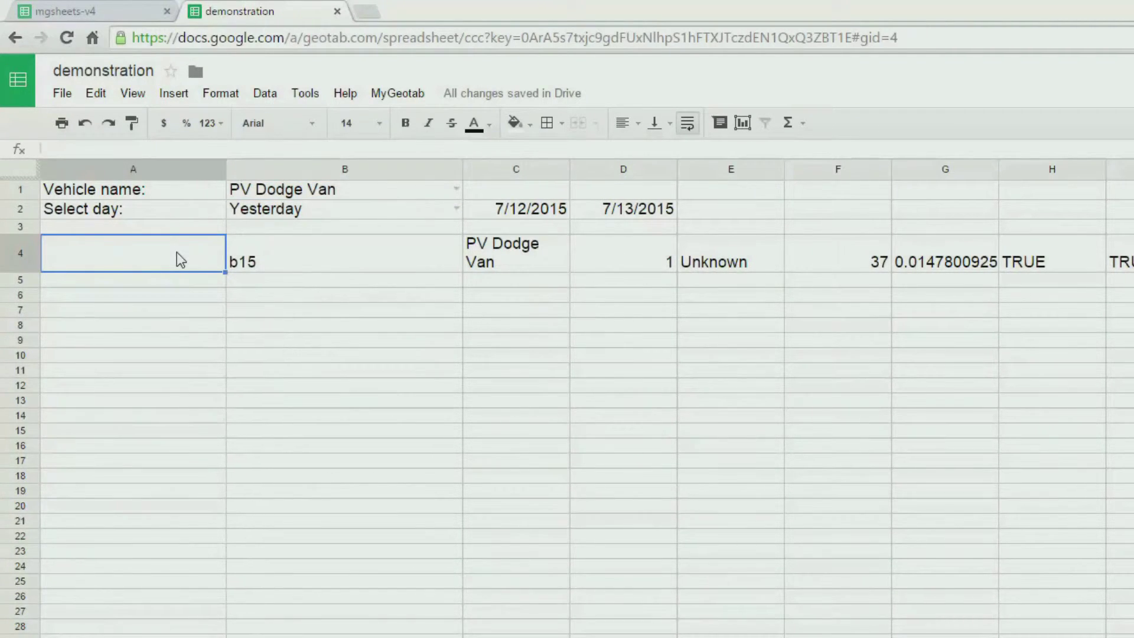
type("Status")
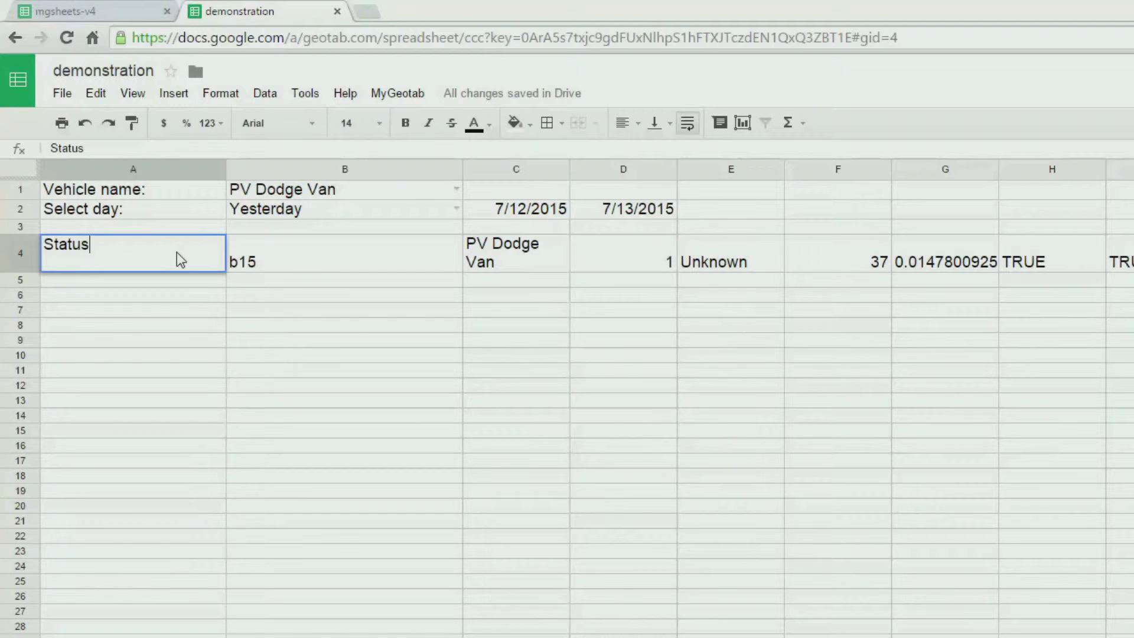
type(":")
- Finish the Status: label in A4 and label A5 Location:
key("Return")
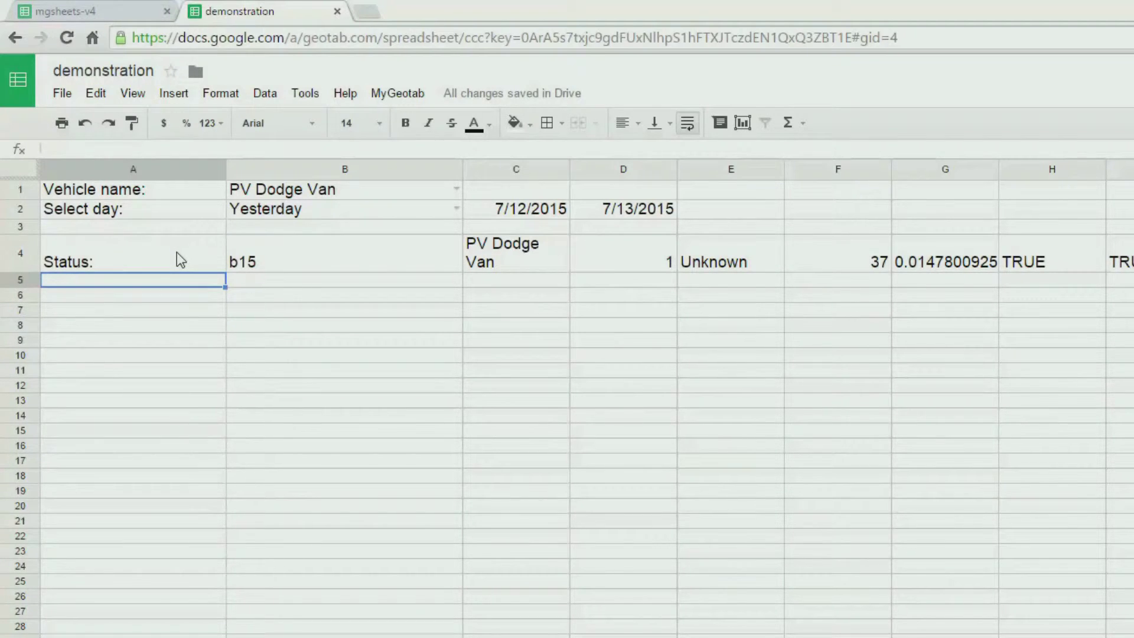
type("Loc")
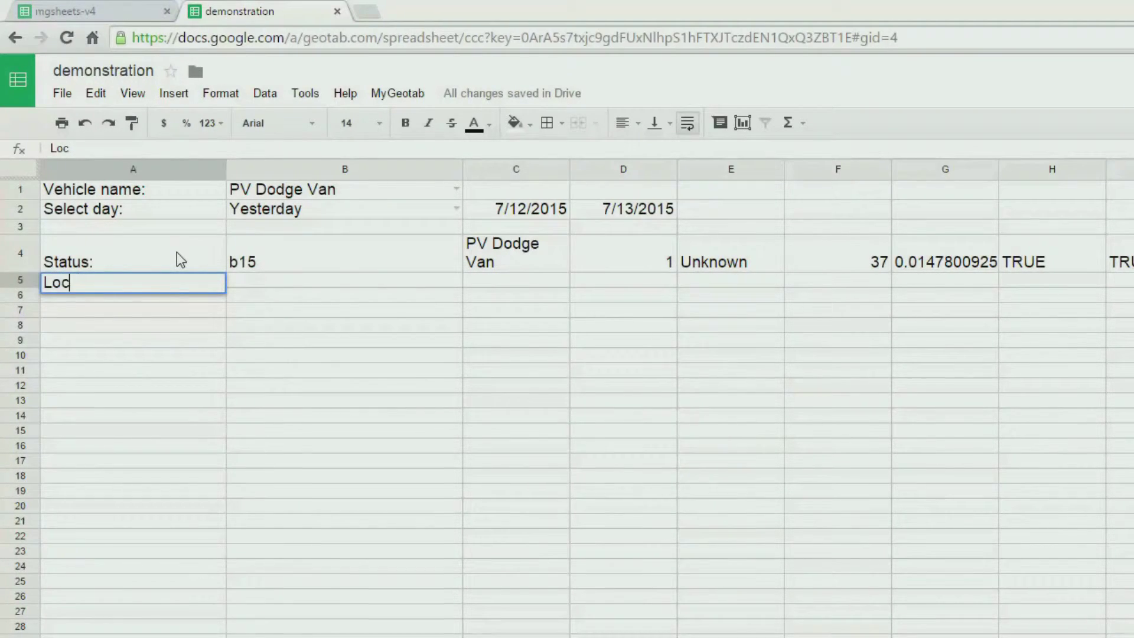
type("ation:")
key("Tab")
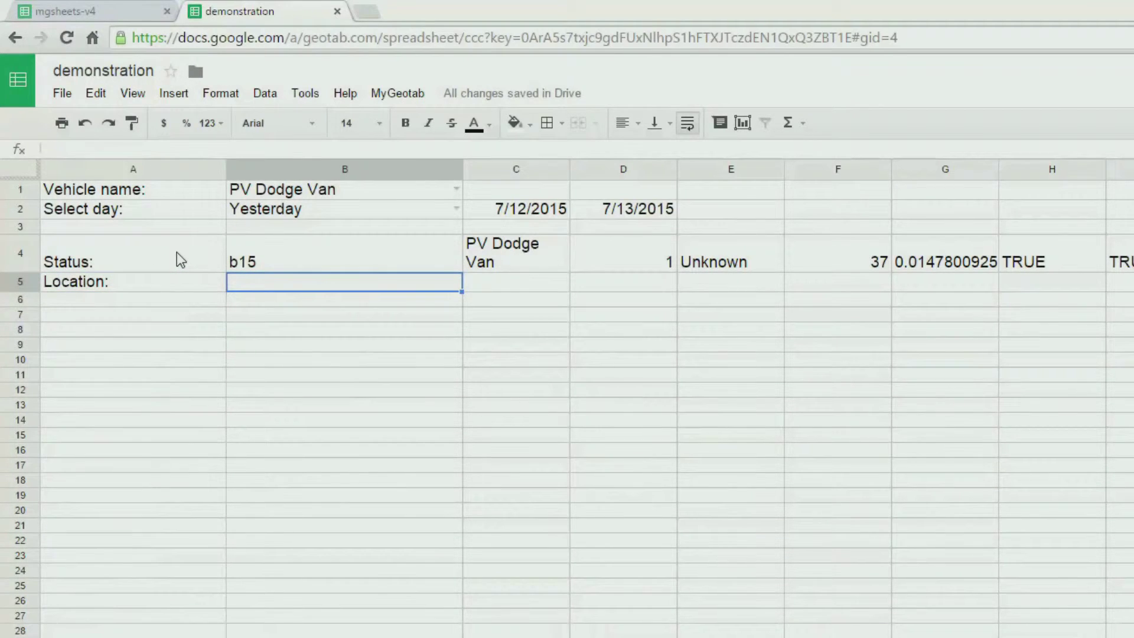
- Enter =MGMAPURL(J4:K4,,350,350) in B5 to generate a 350×350 map link
type("=")
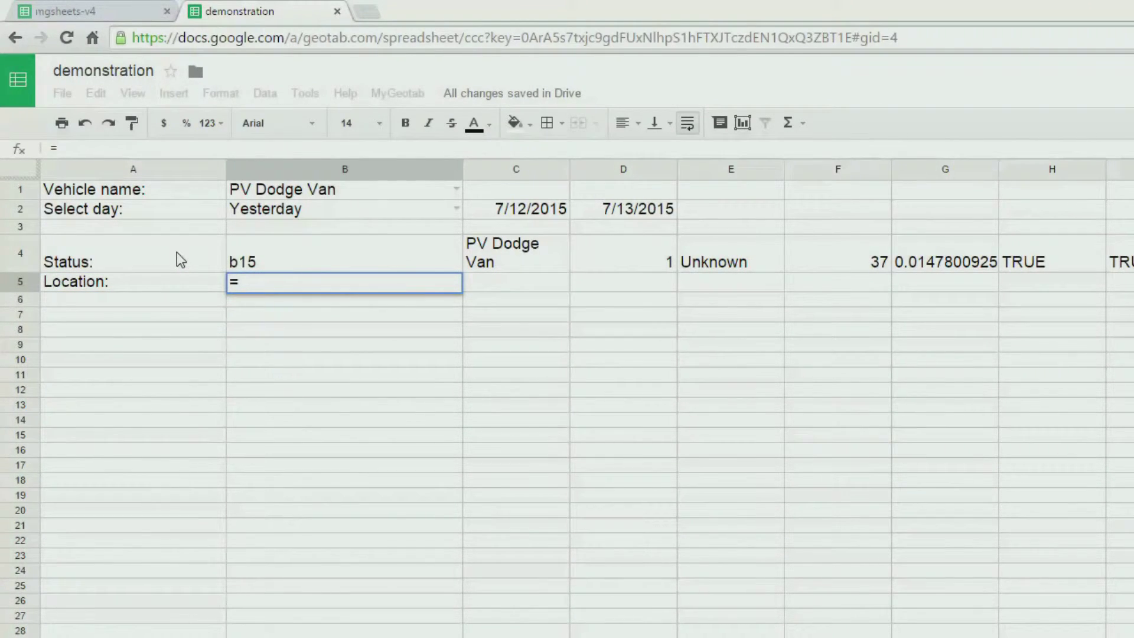
type("MGMAPURL")
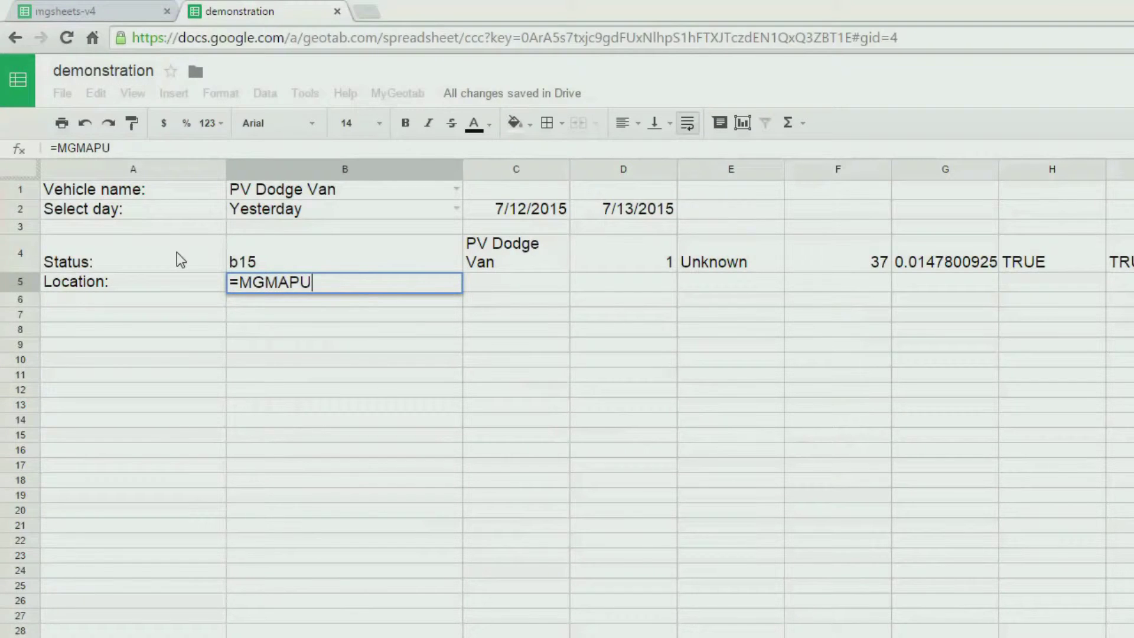
type("(")
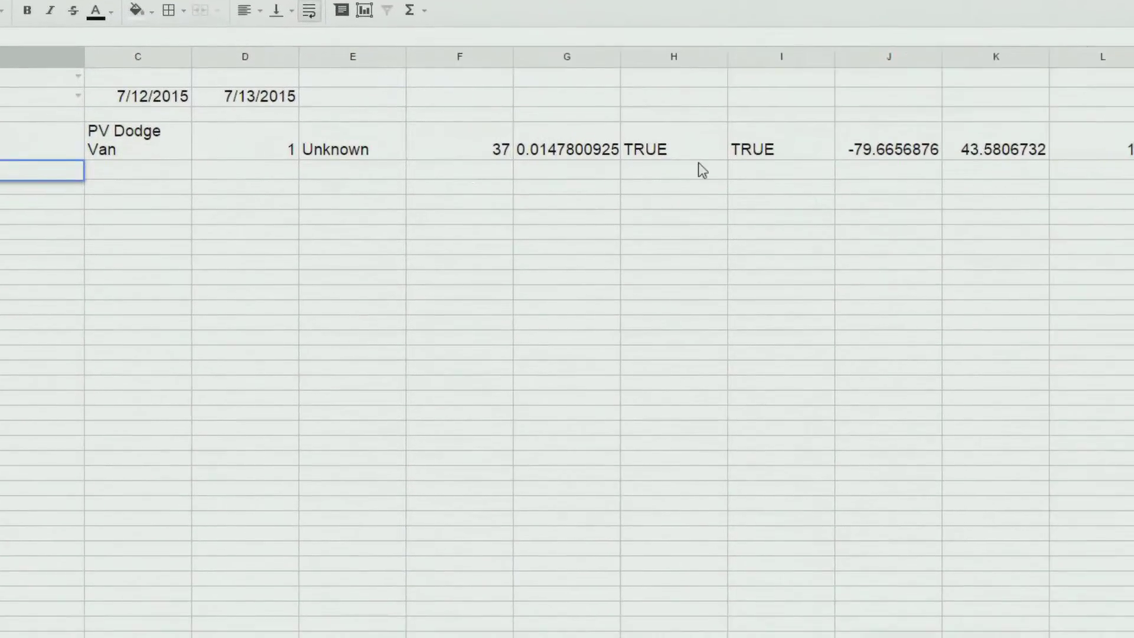
left_click_drag(709, 89, 791, 96)
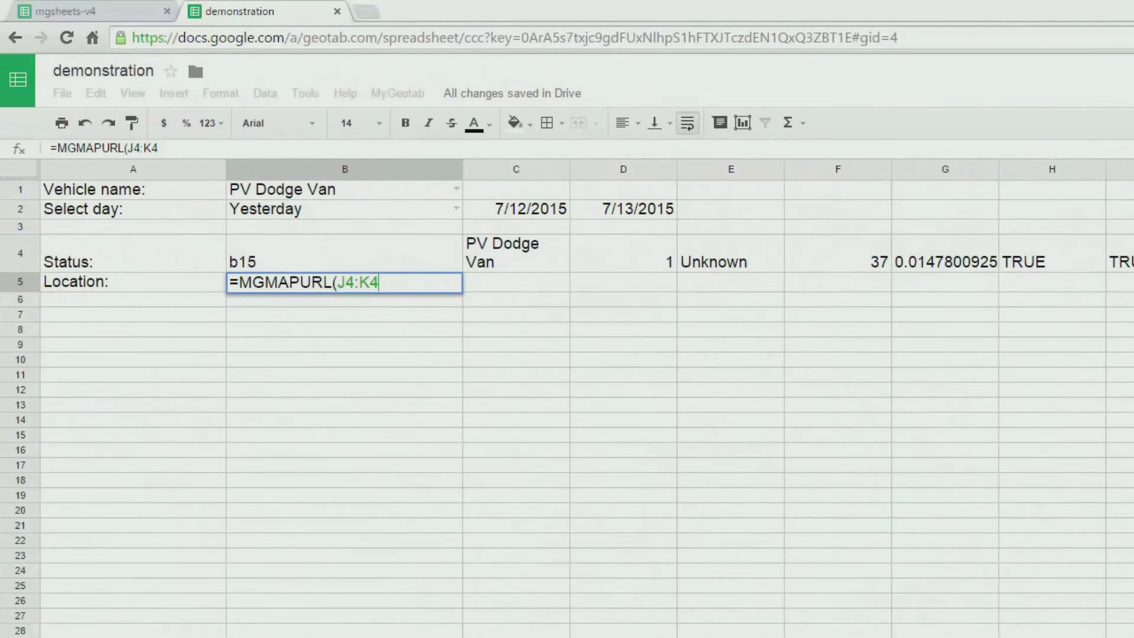
type(",,350,350)")
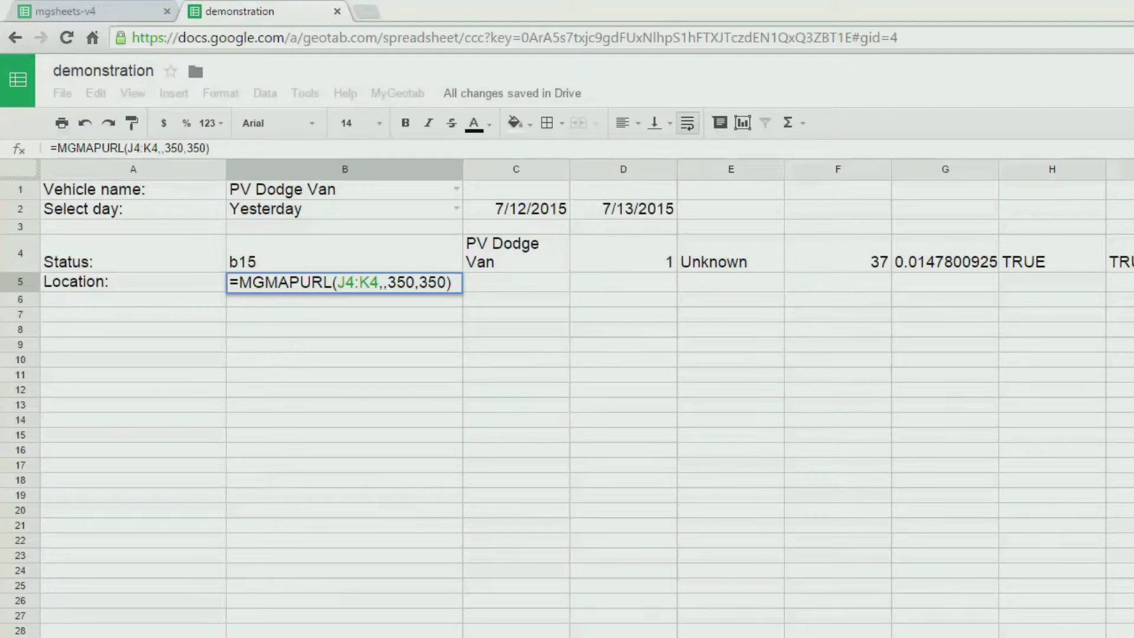
key("Return")
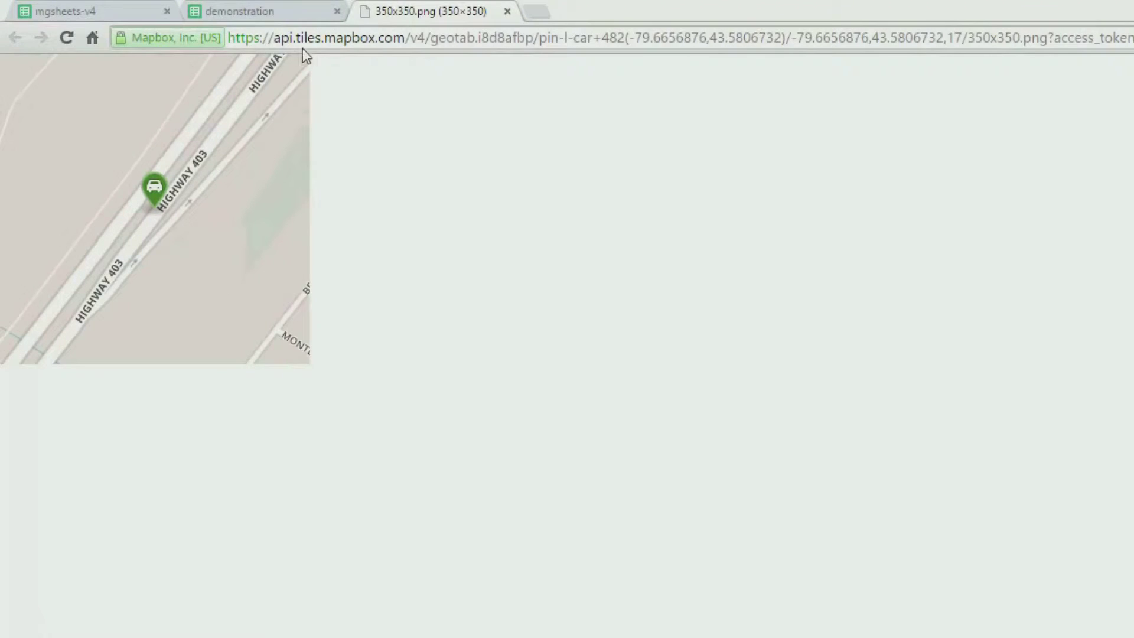
left_click(271, 14)
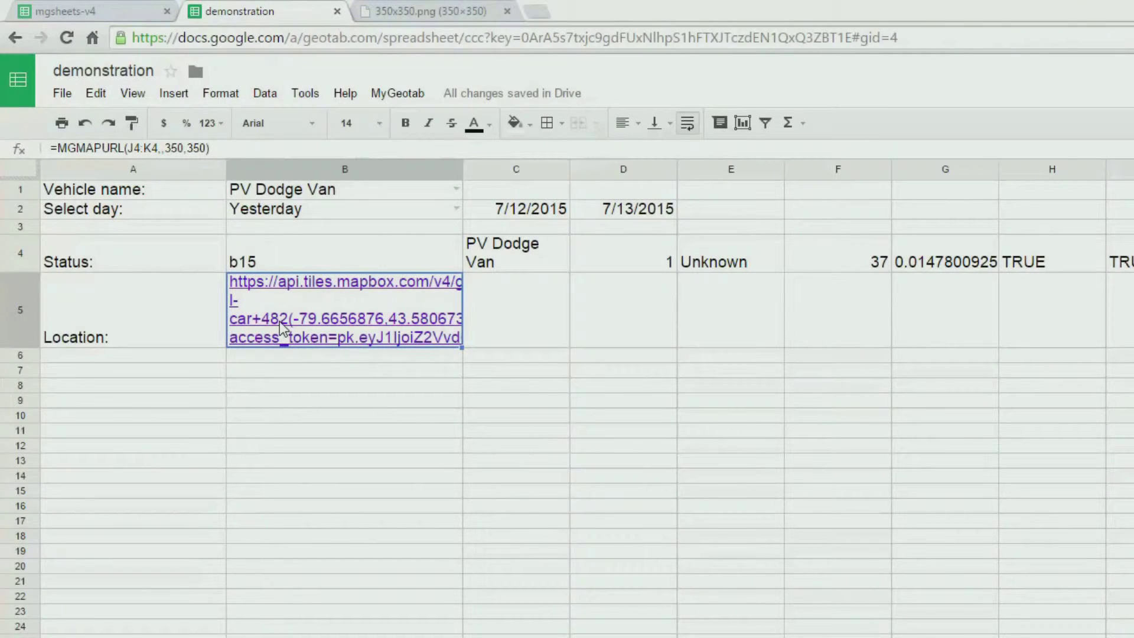
- Change B5 to =IMAGE(MGMAPURL(J4:K4,,350,350),3) so the map image displays at original size
left_click(58, 148)
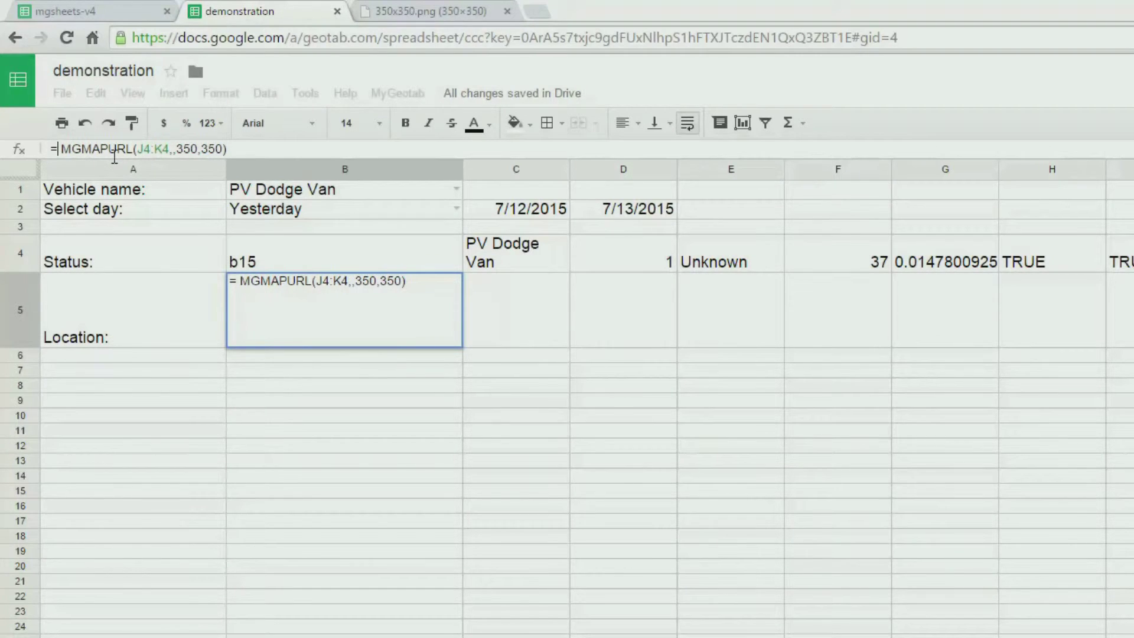
type("IMAGE(")
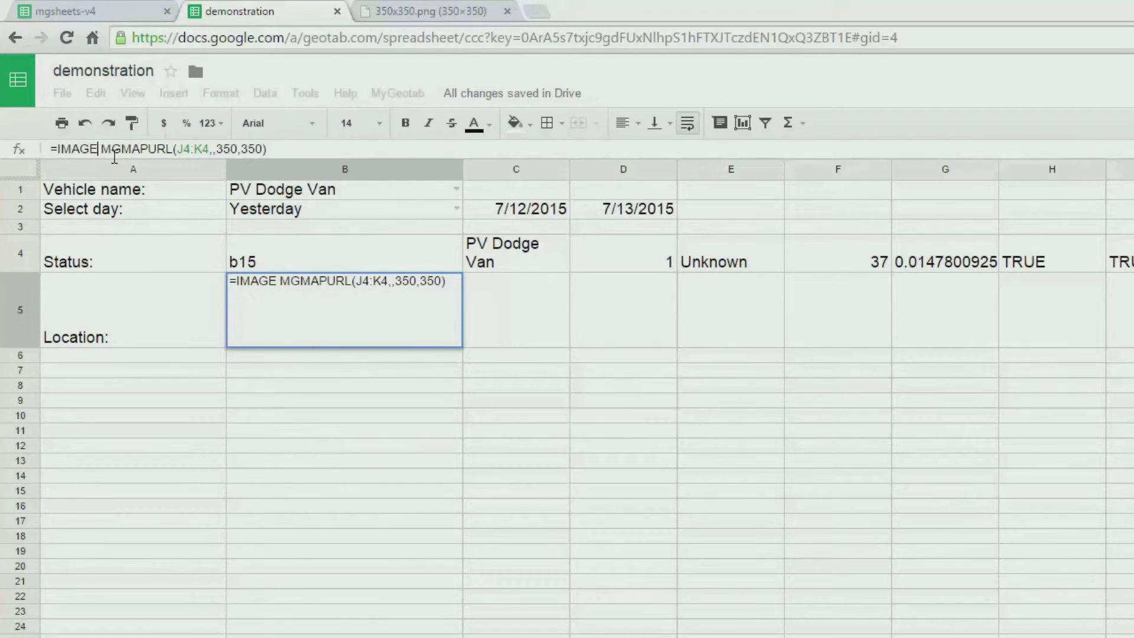
left_click(297, 149)
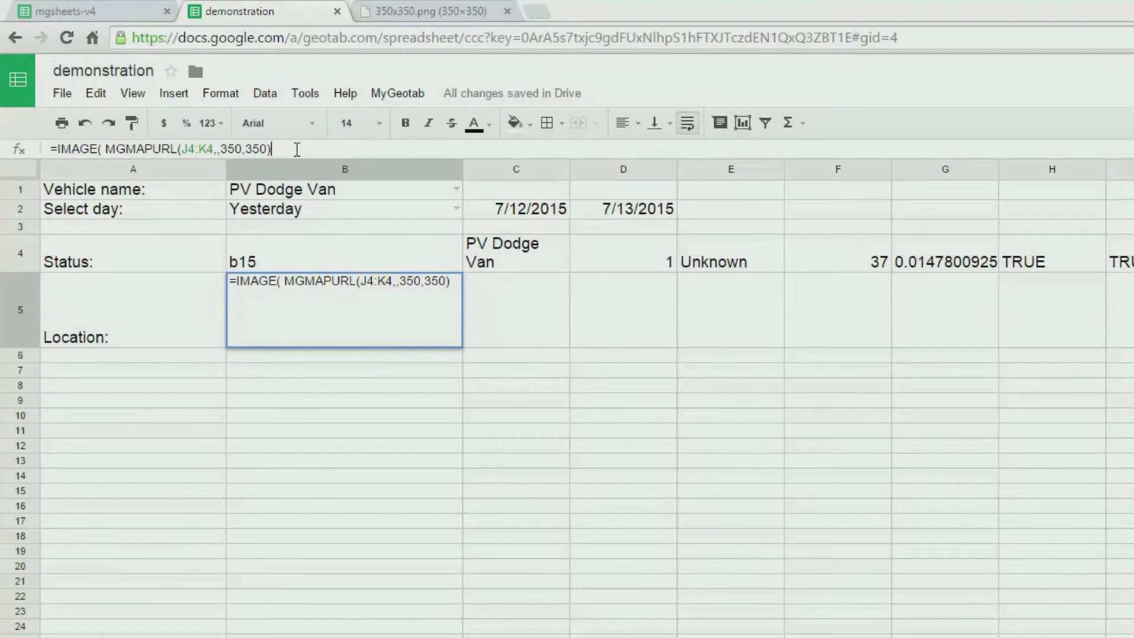
type(",3)")
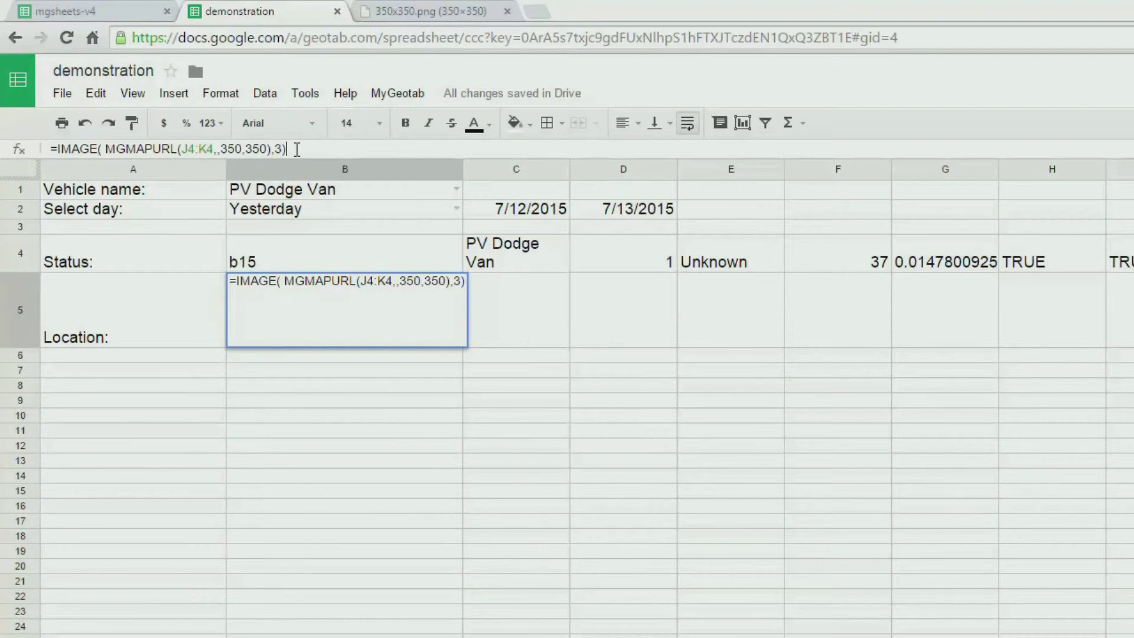
key("Return")
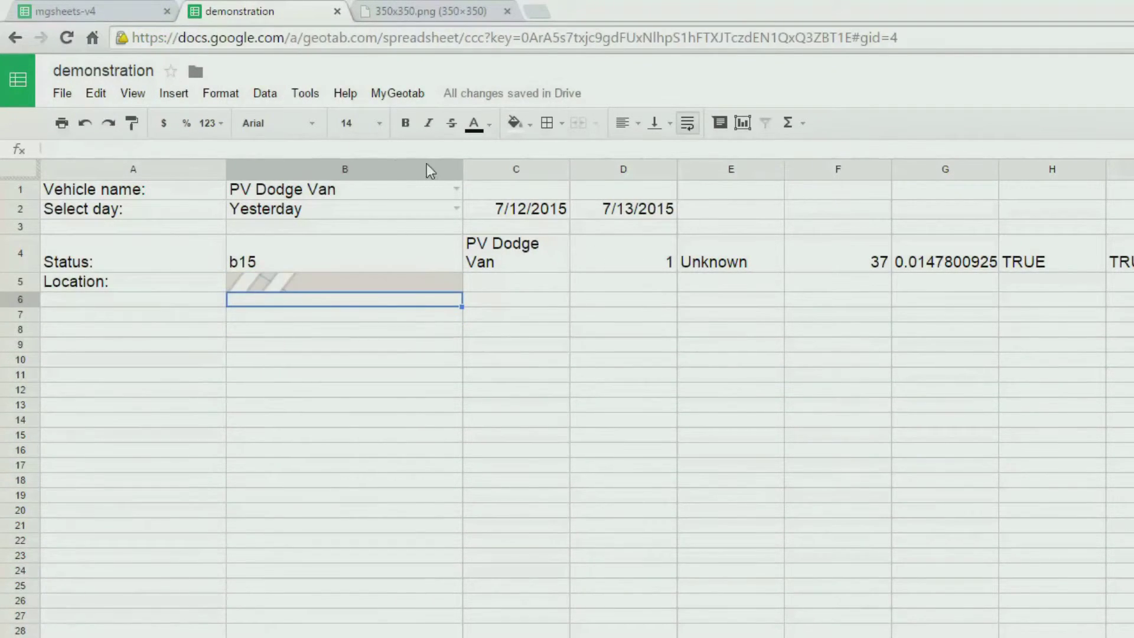
left_click(407, 169)
- Resize column B to 350 pixels wide
right_click(406, 169)
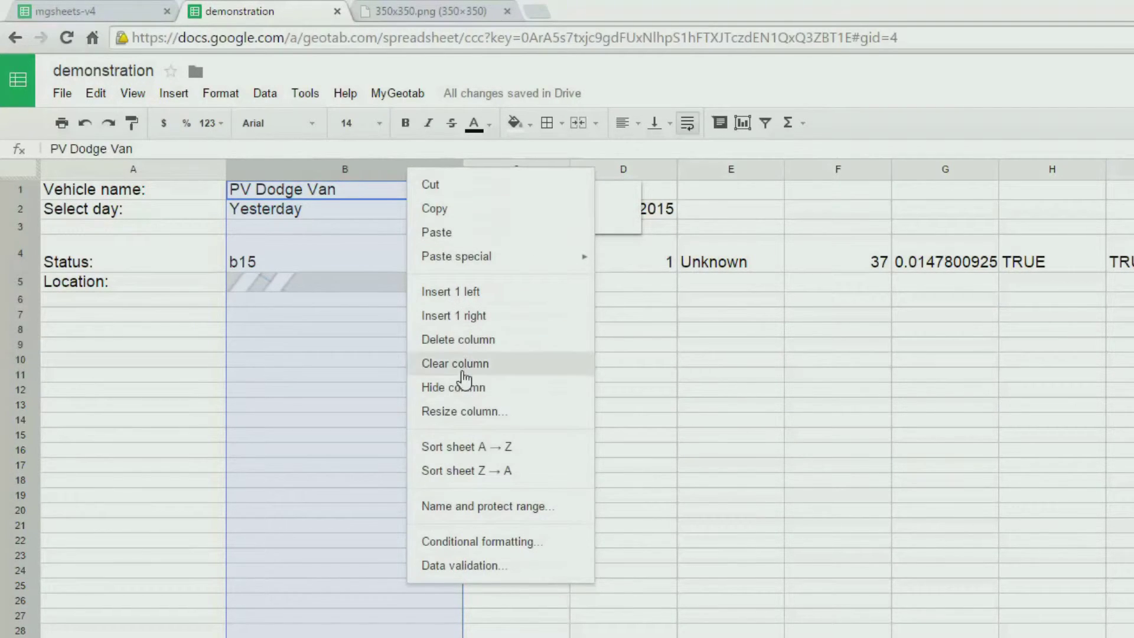
left_click(469, 411)
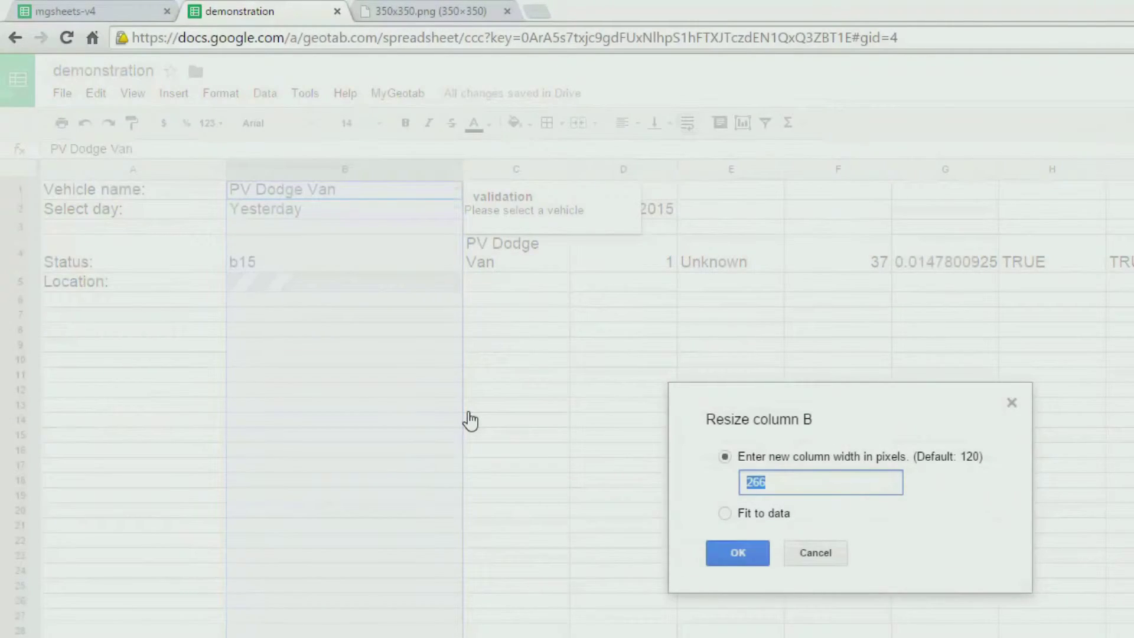
type("350")
key("Return")
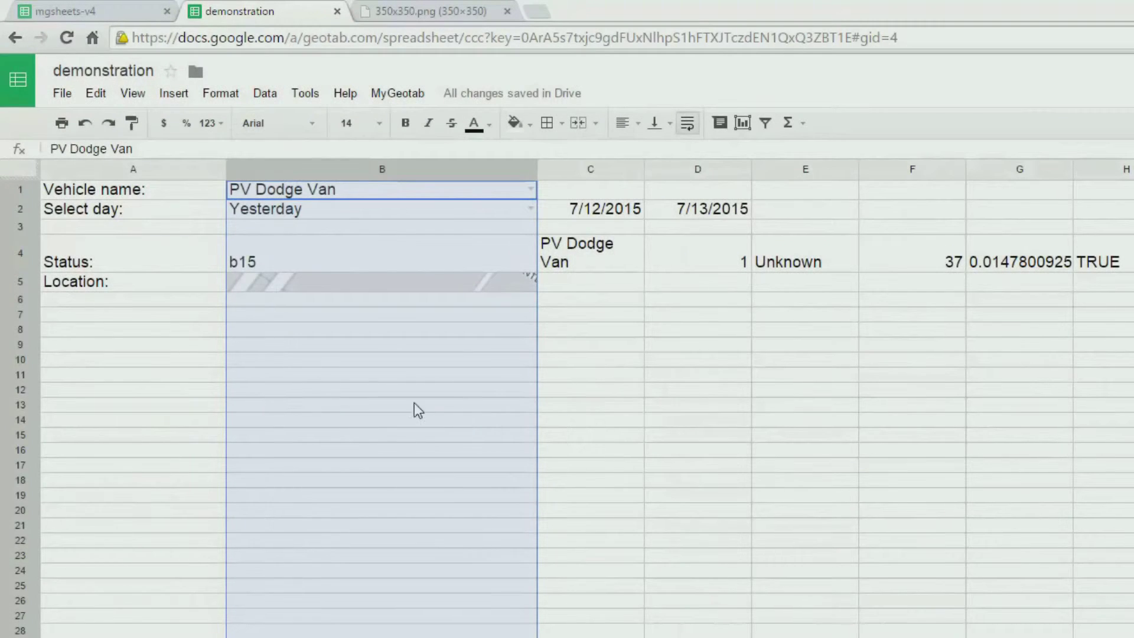
- Resize row 5 to 350 pixels tall
left_click(28, 283)
right_click(29, 282)
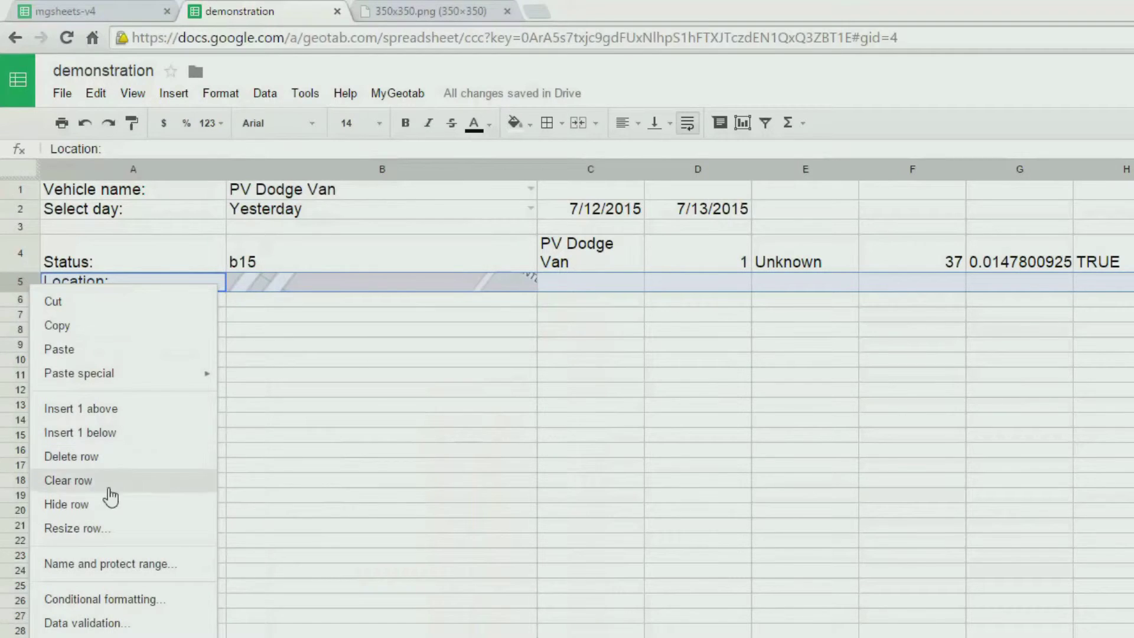
left_click(123, 529)
type("3")
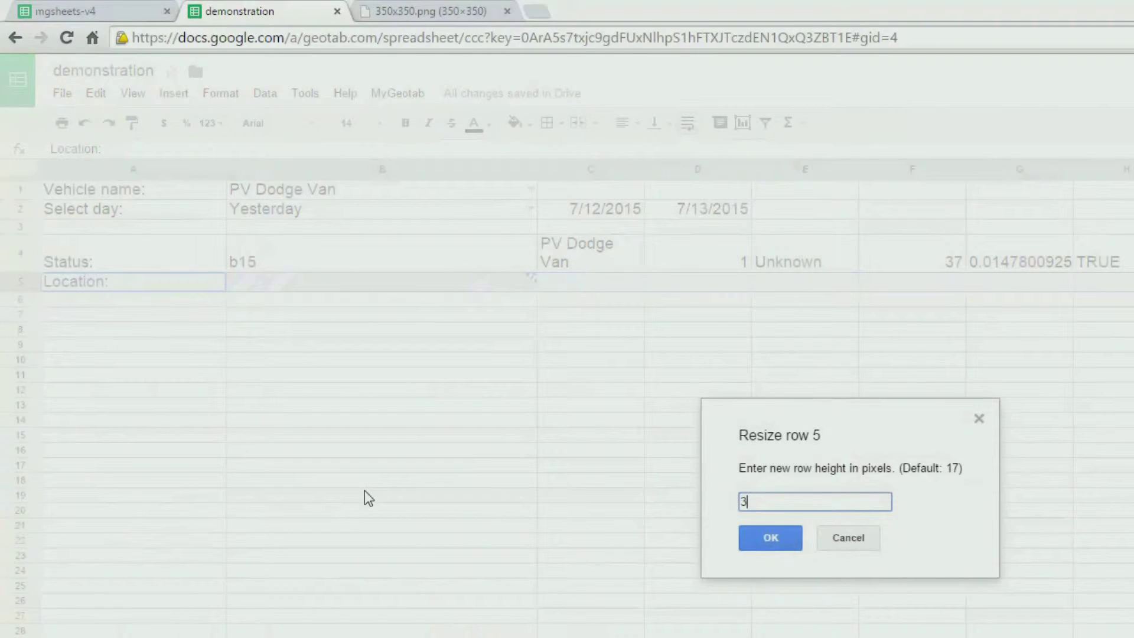
type("50")
left_click(770, 537)
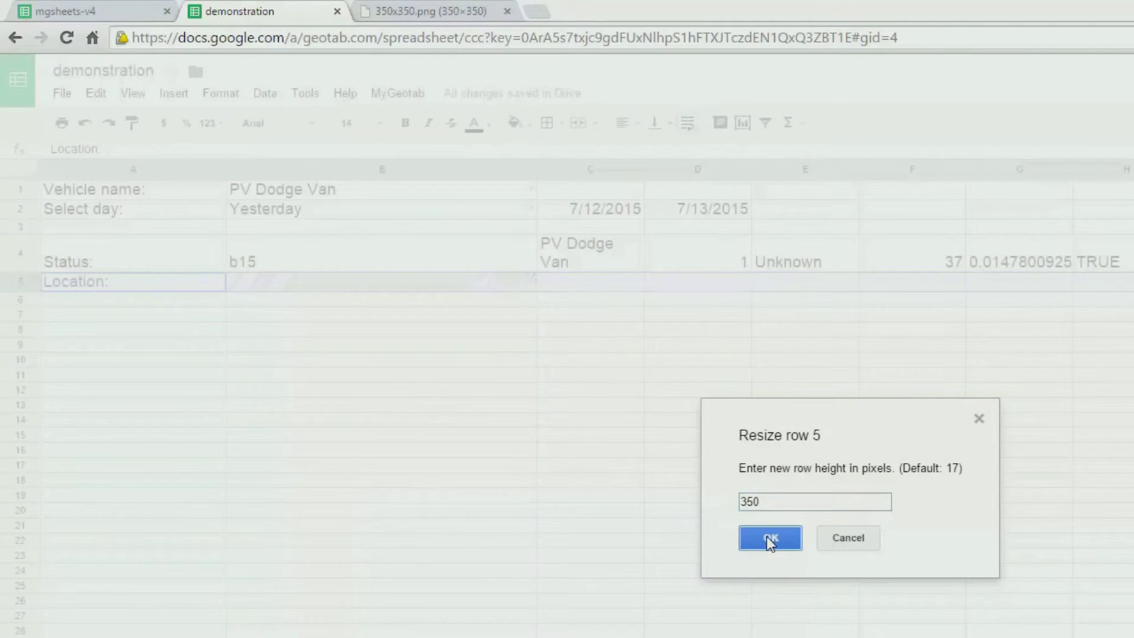
left_click(718, 634)
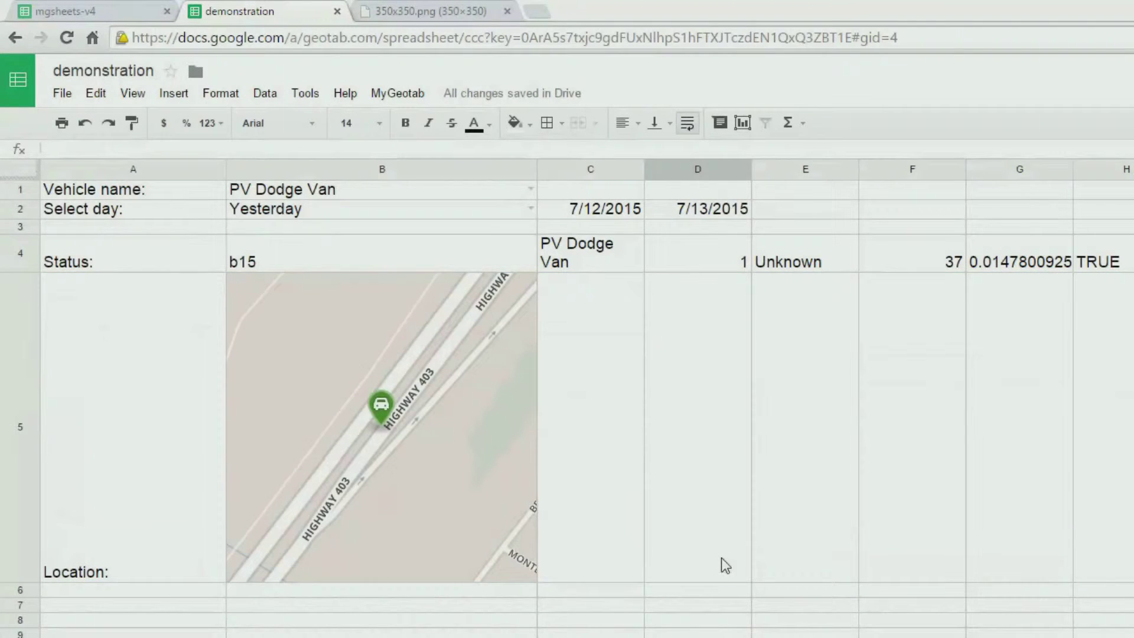
- Enter an image trip-map formula in C5 using B1, C2 and D2 with mode 3
left_click(615, 490)
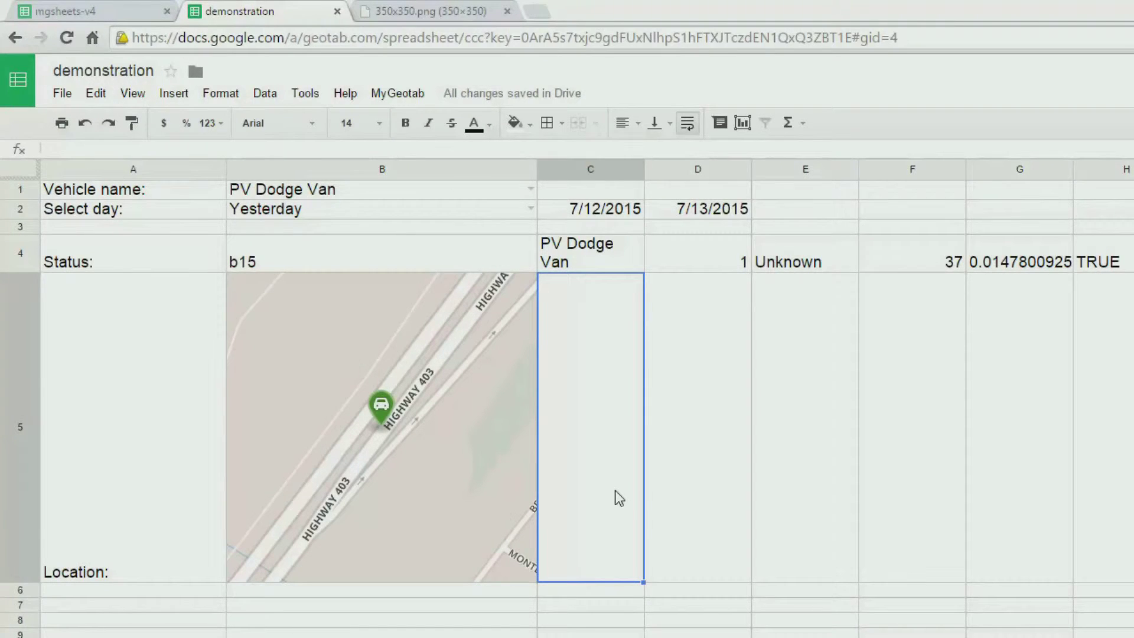
type("=image(")
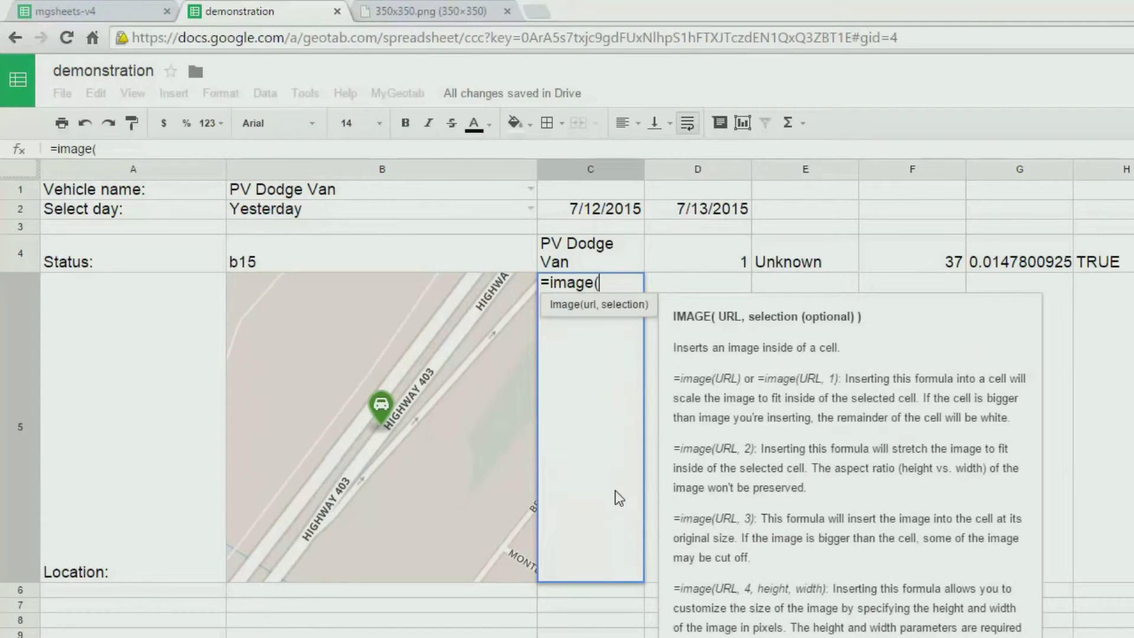
type("mgm")
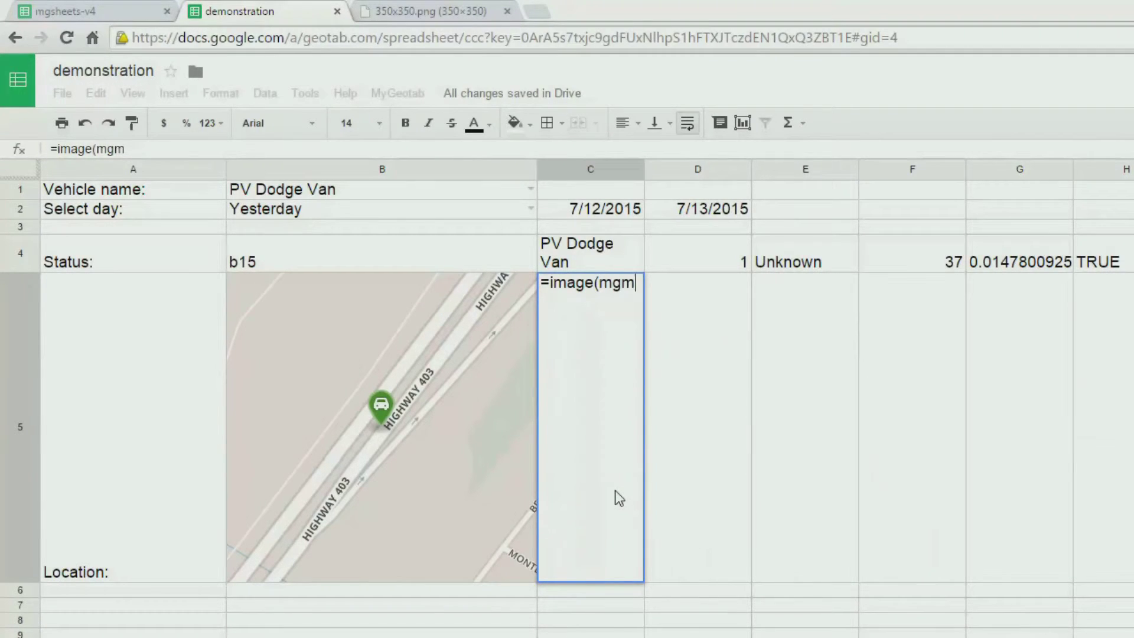
key("BackSpace")
type("trip")
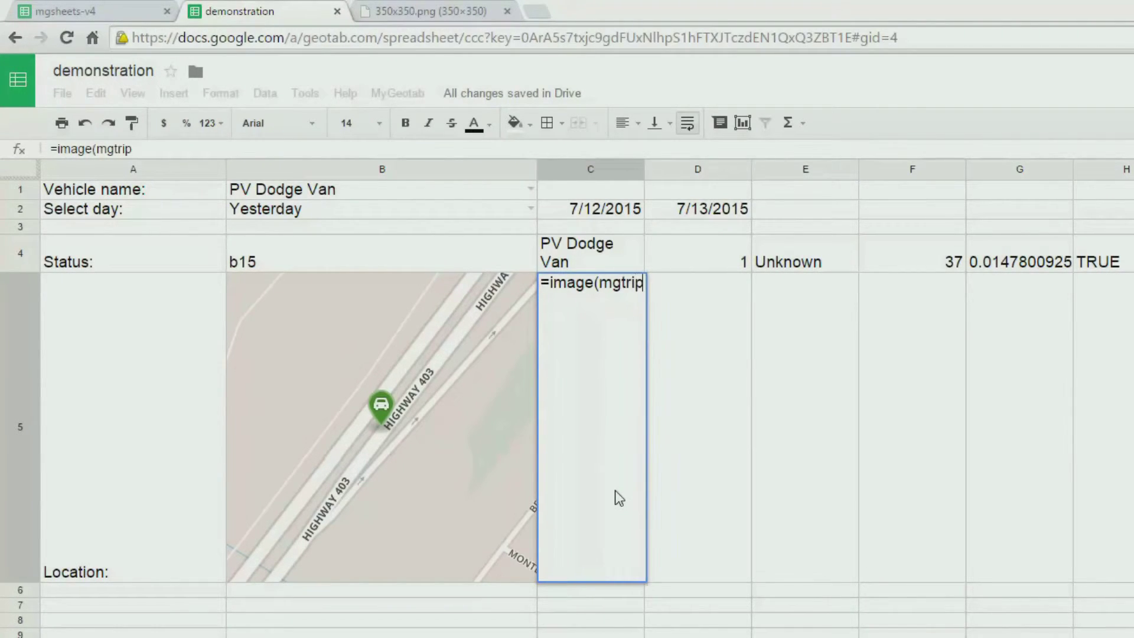
type("mapurl")
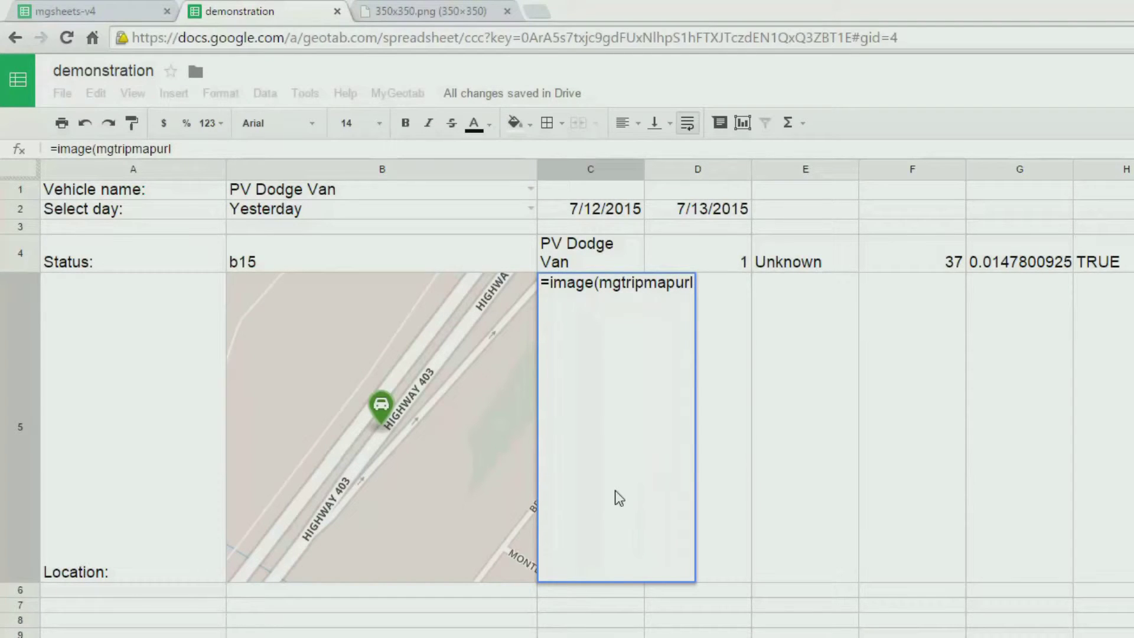
type("(")
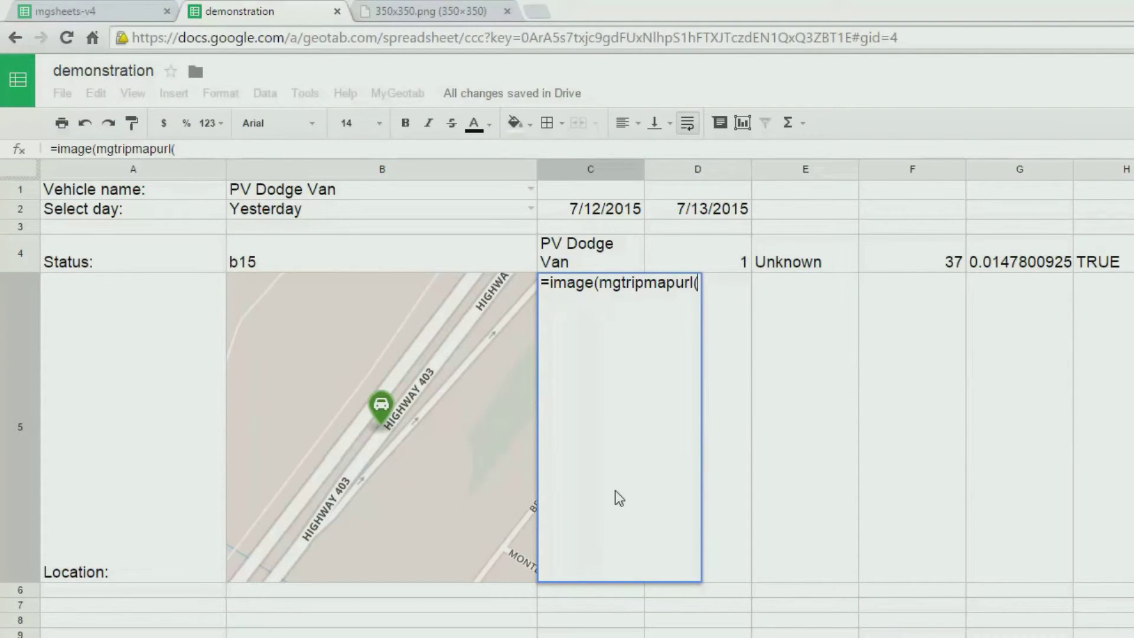
left_click(361, 193)
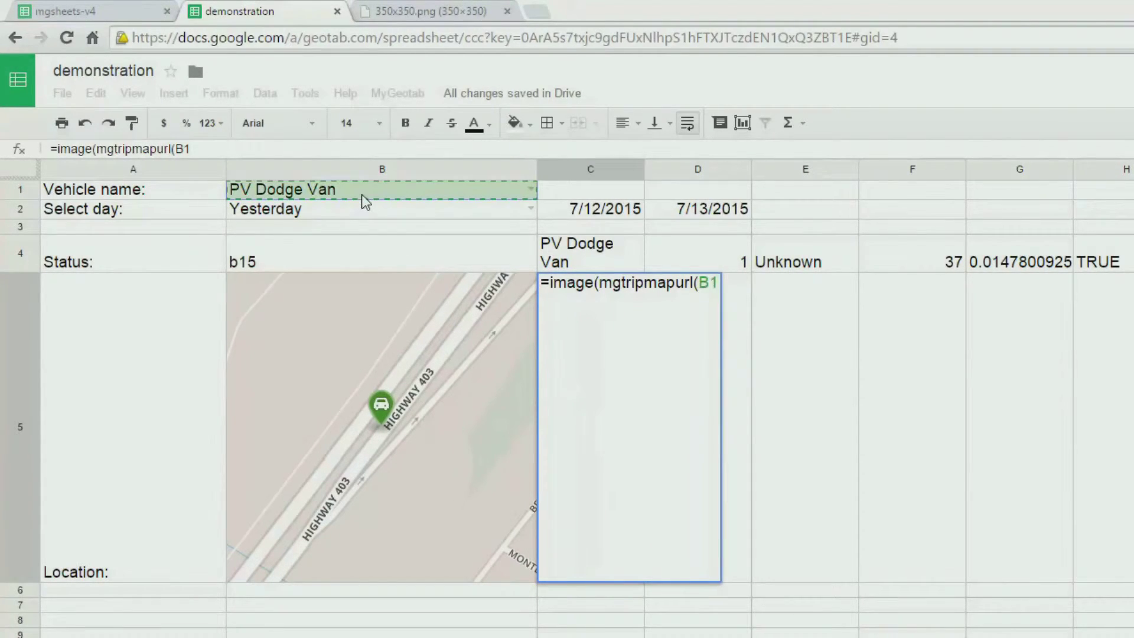
type(",")
left_click(605, 210)
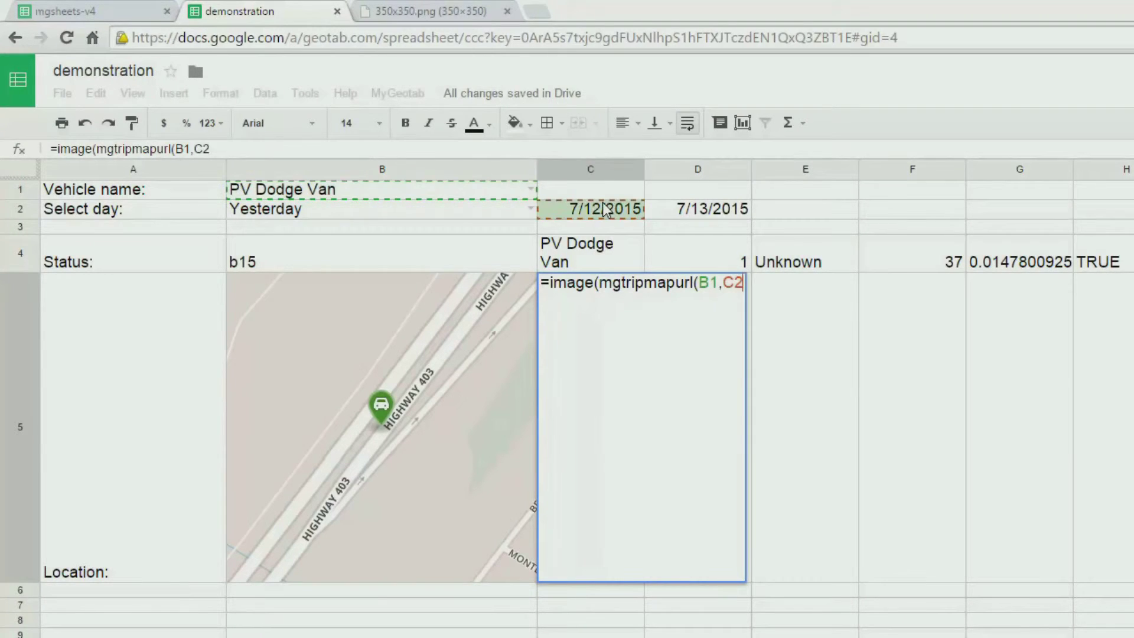
type(",")
left_click(713, 209)
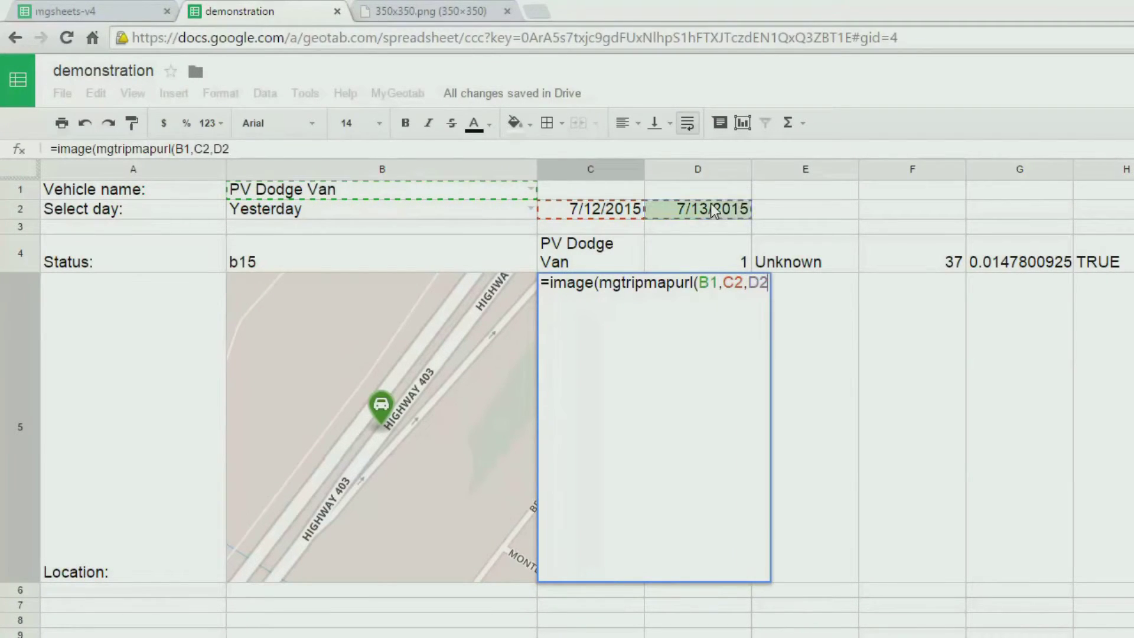
type(")")
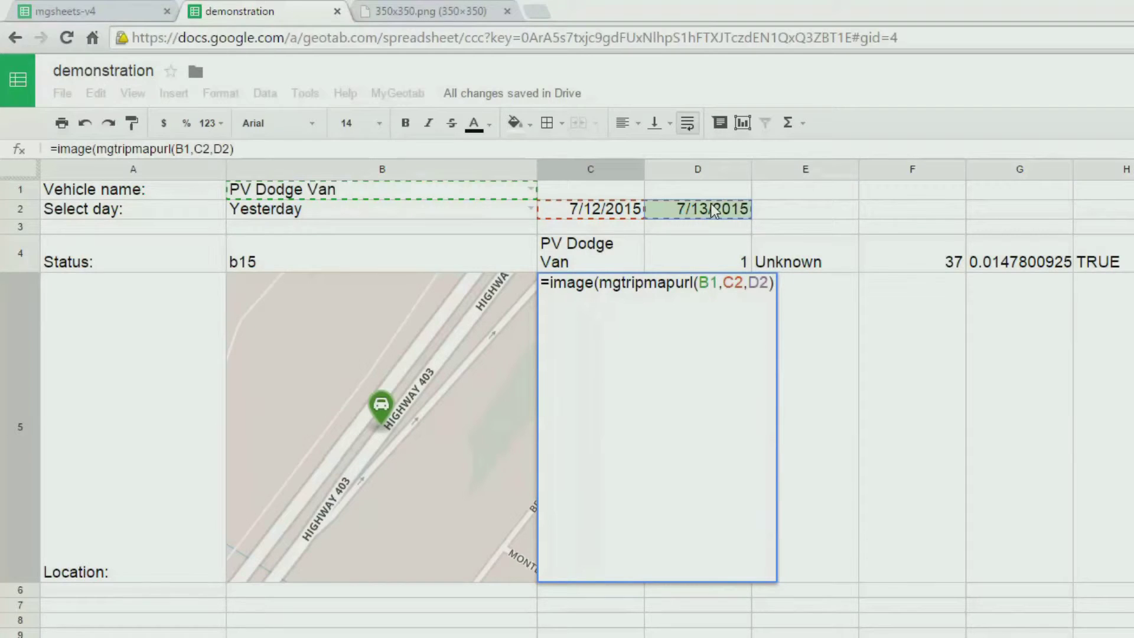
type(",3)")
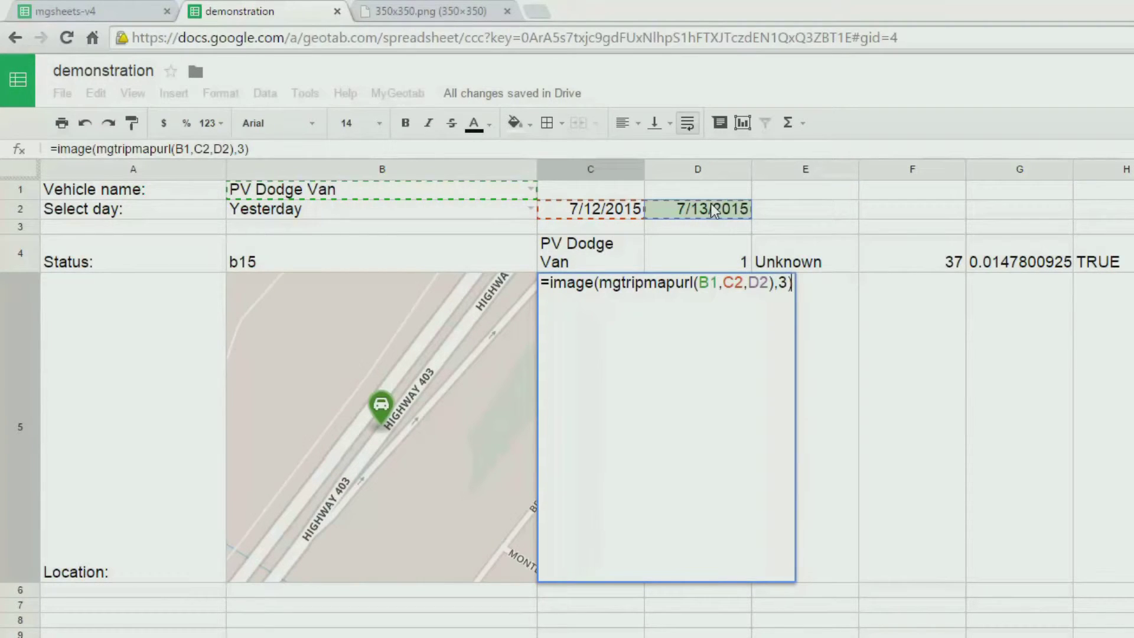
key("Return")
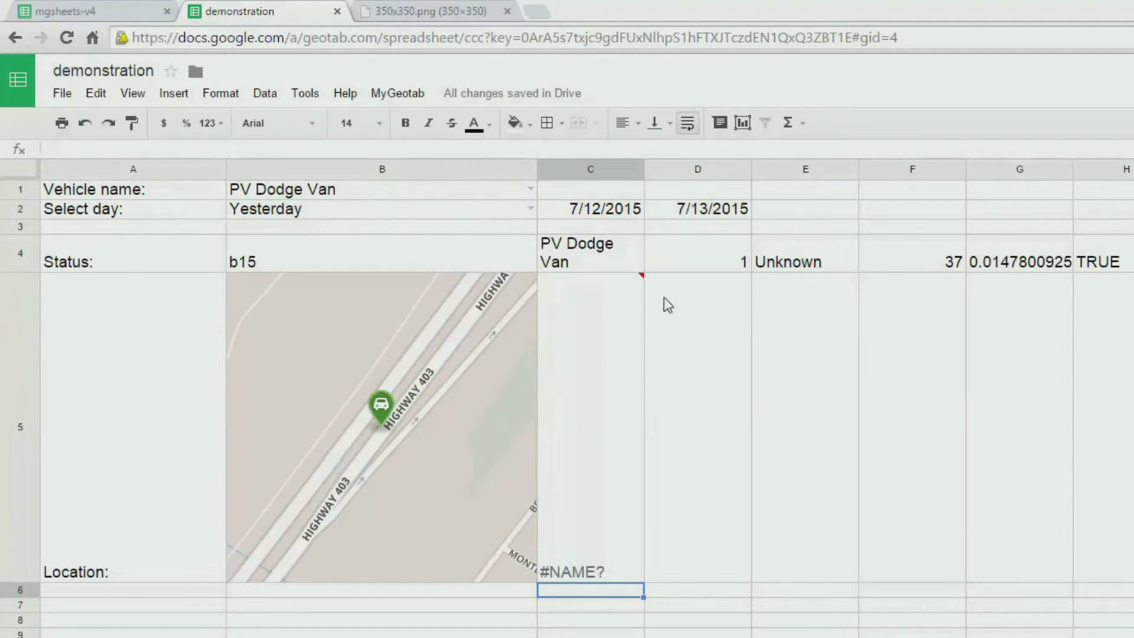
- Correct the function name to mgmaptripurl in C5 to clear the #NAME? error
left_click(599, 361)
double_click(598, 360)
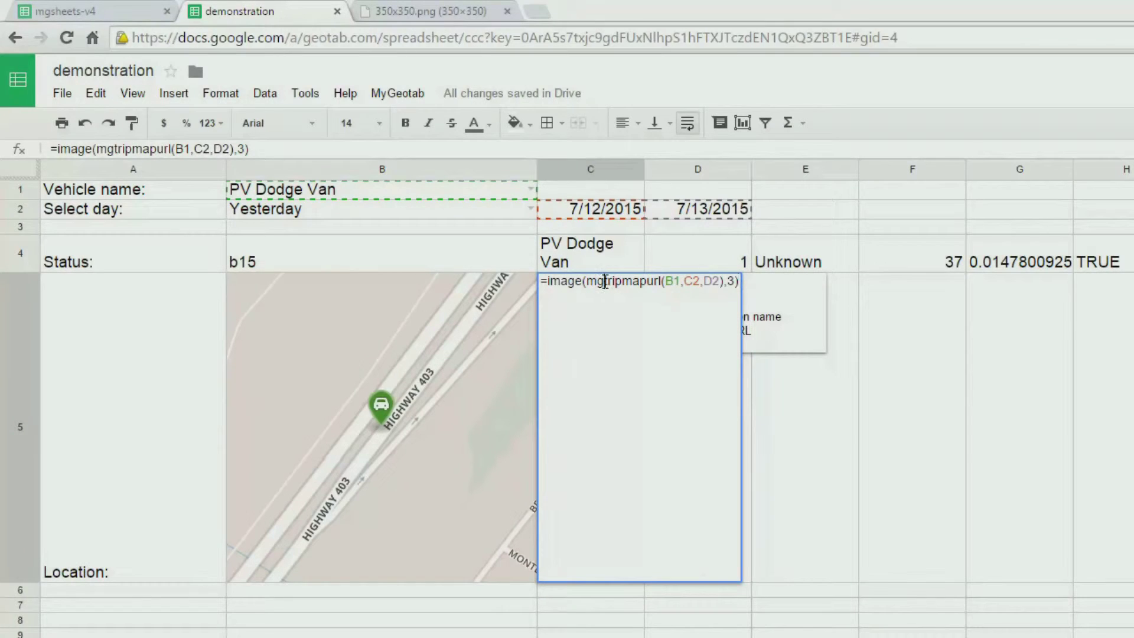
left_click_drag(604, 281, 648, 285)
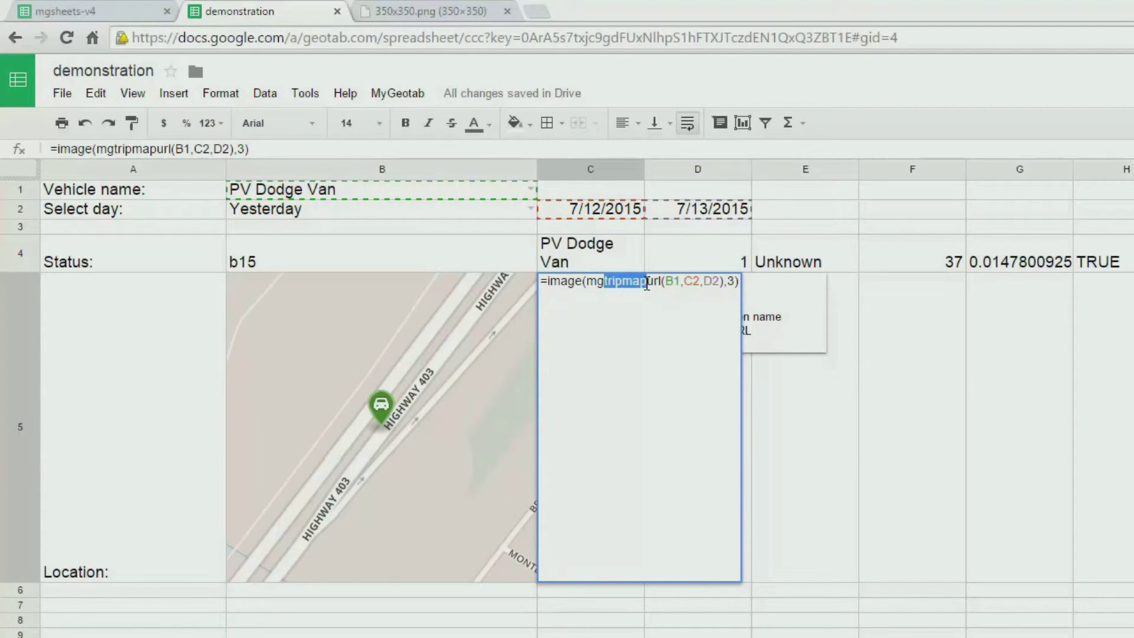
type("maptrip")
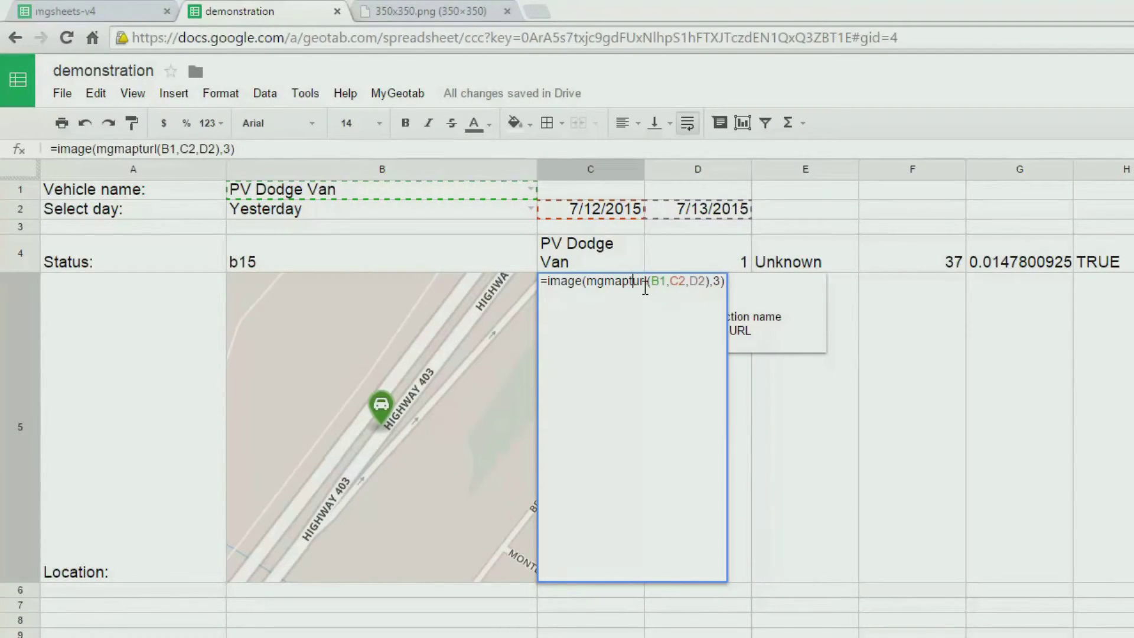
key("Return")
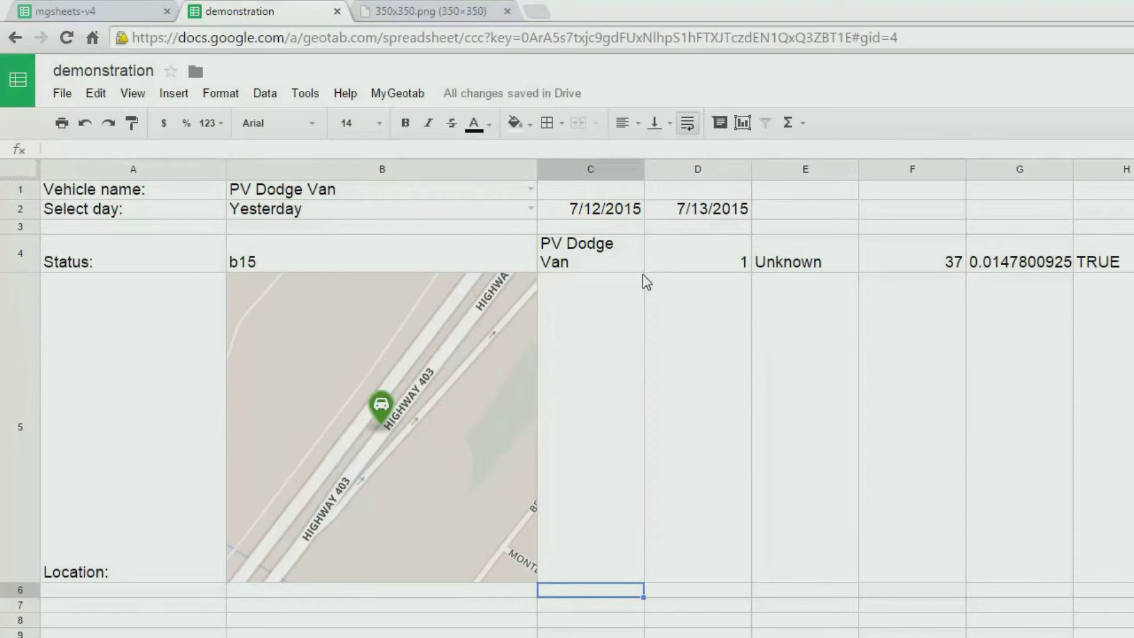
- Resize column C to 350 pixels wide so the trip map fits
left_click(603, 168)
right_click(603, 169)
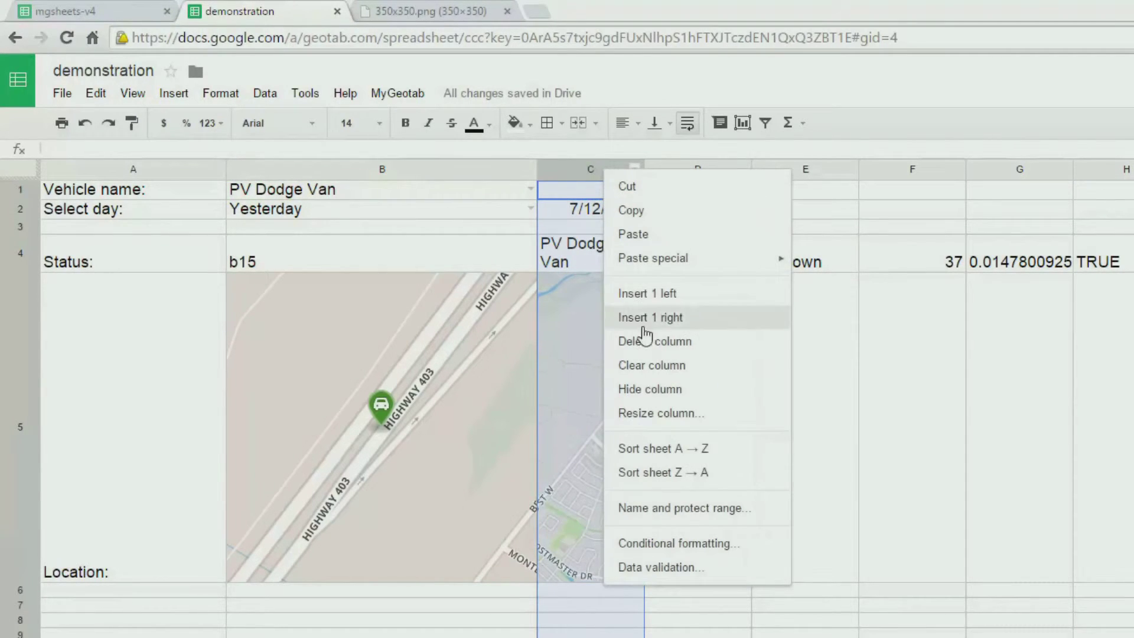
left_click(673, 414)
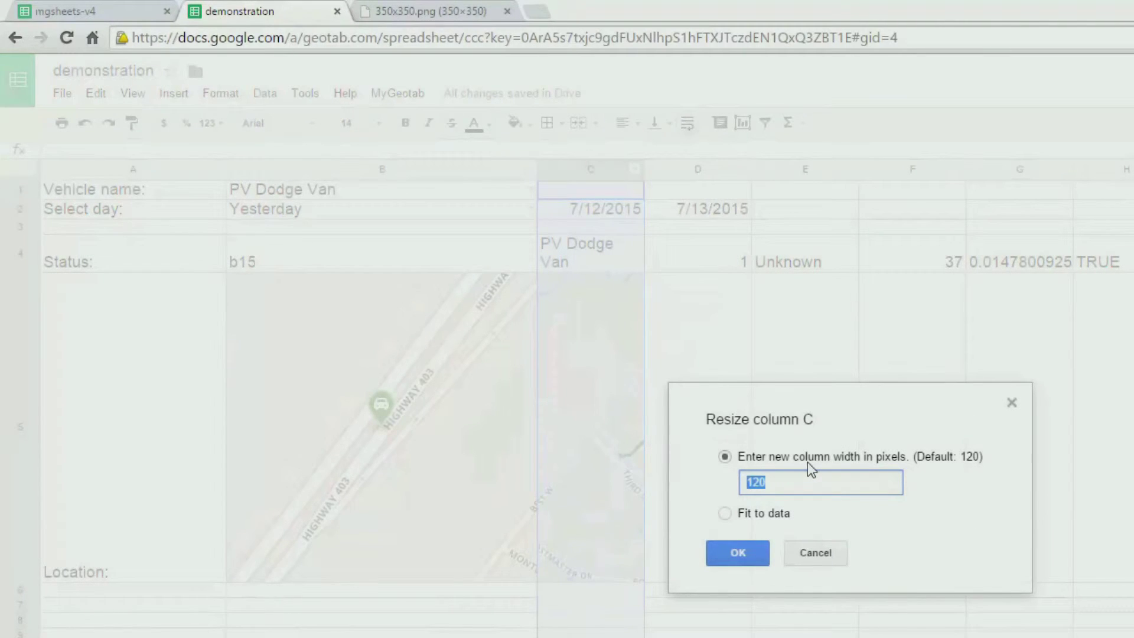
type("350")
left_click(734, 552)
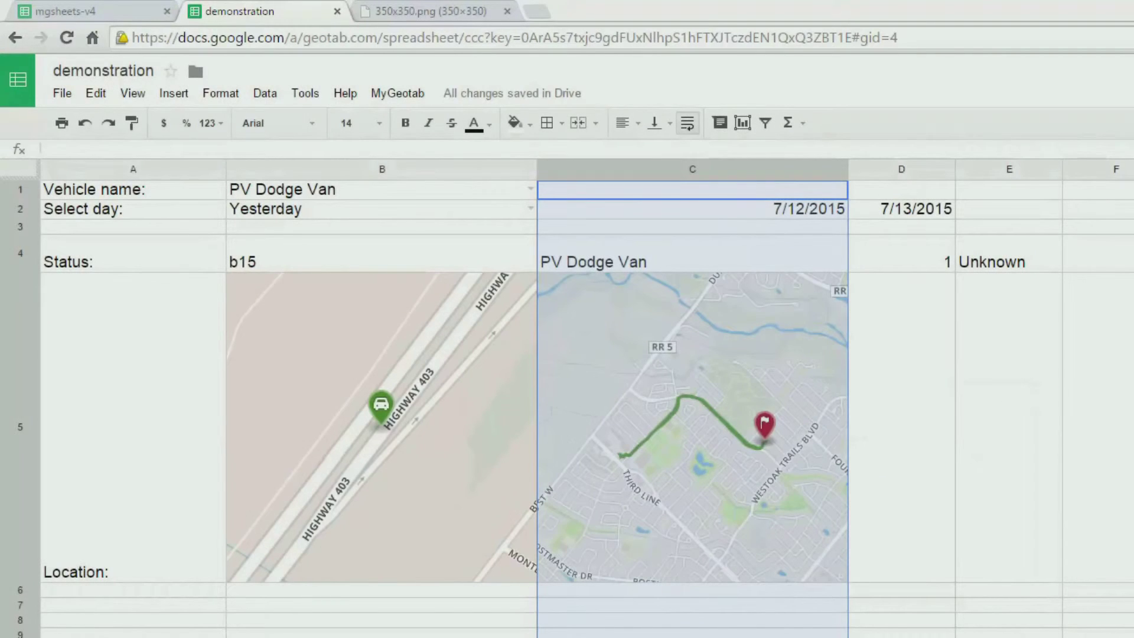
left_click(898, 603)
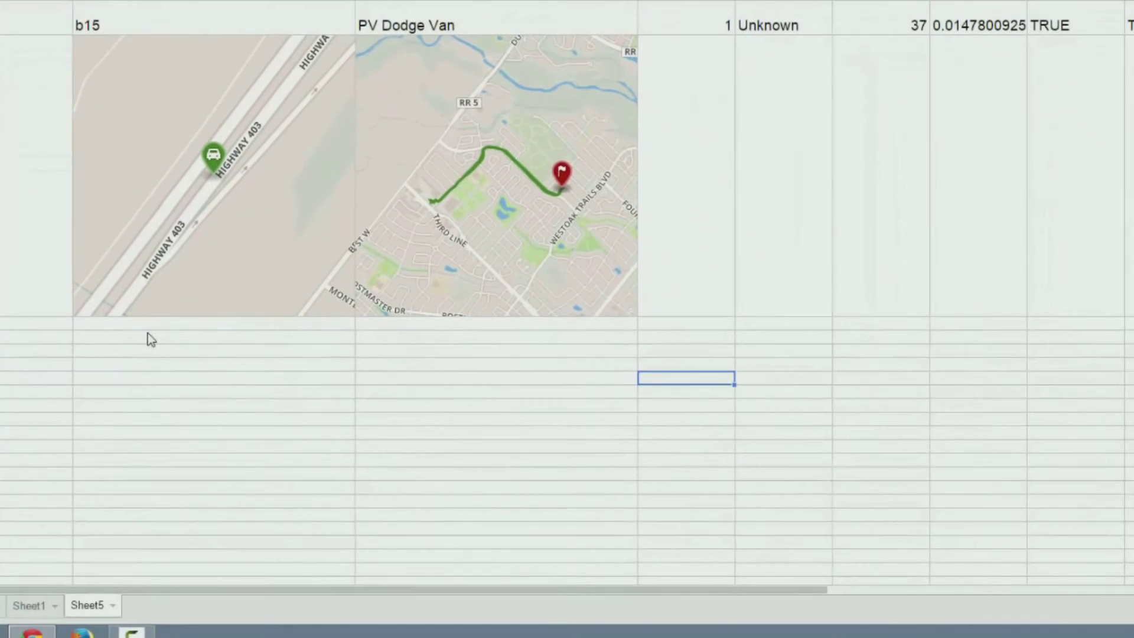
left_click(218, 453)
- Label B7 km/h and set C7 to =L4, showing speed 105, then select B7:C7
type("km/h")
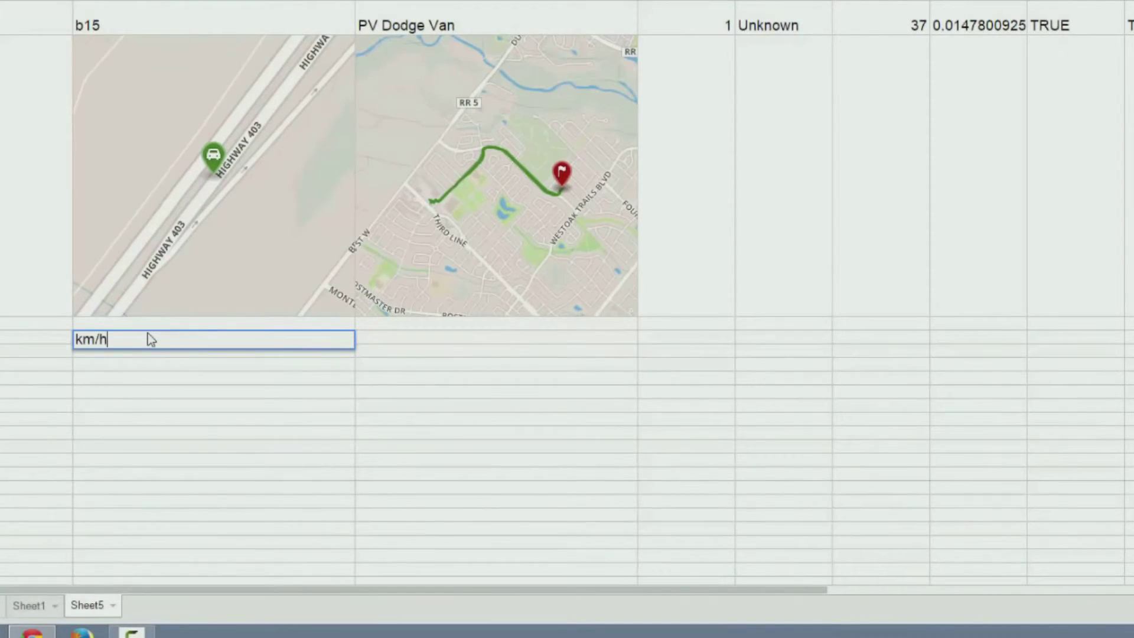
key("Tab")
type("=")
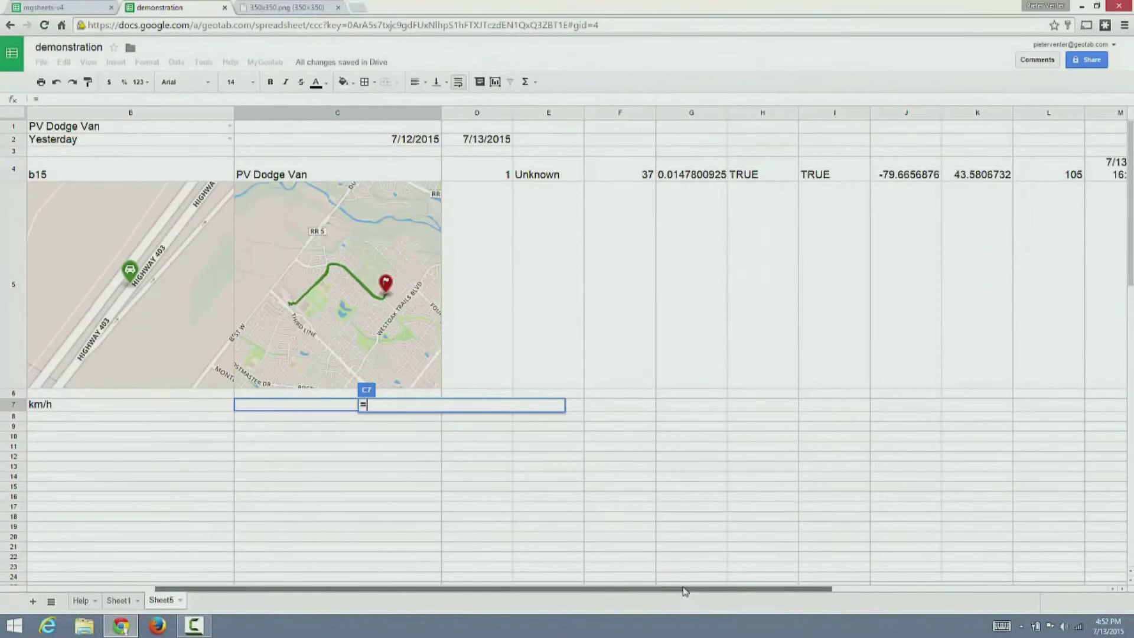
left_click(1045, 179)
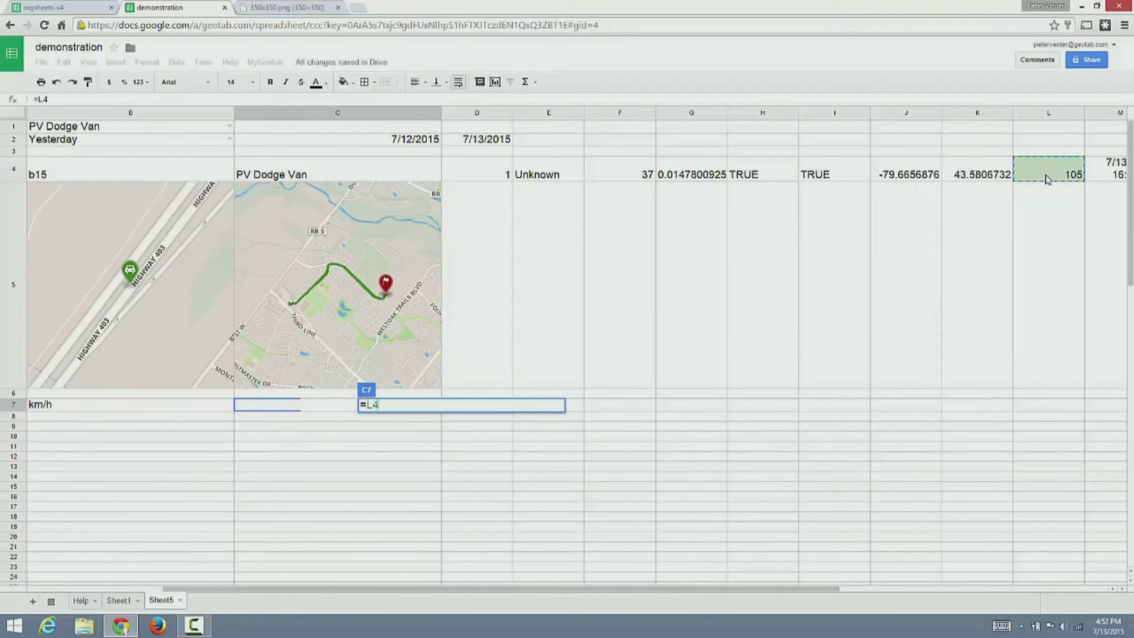
key("Return")
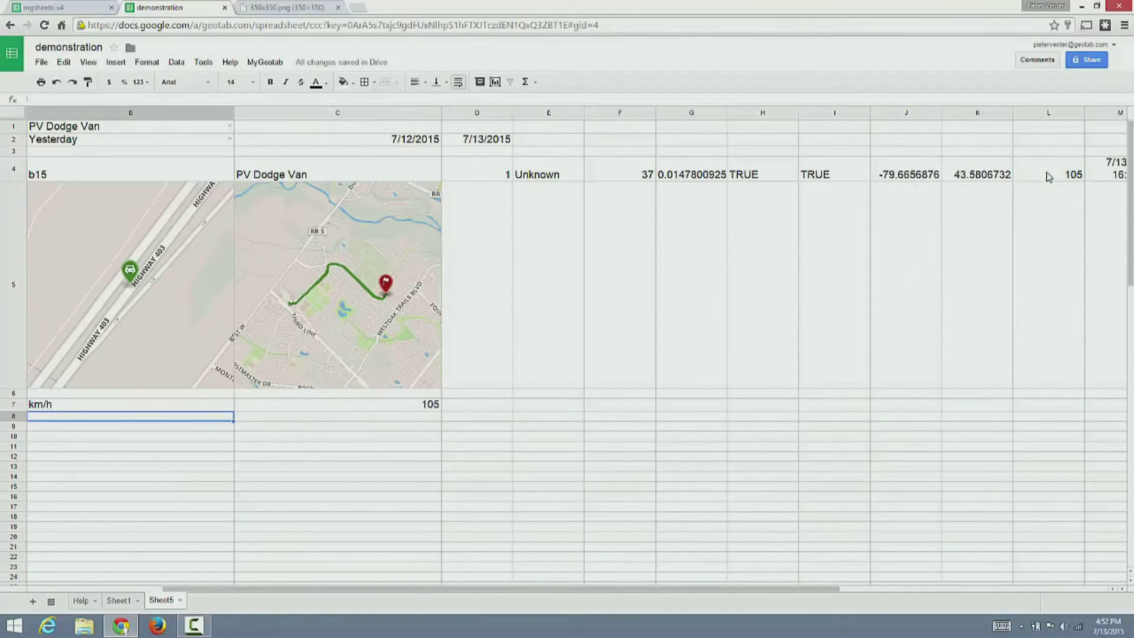
left_click_drag(198, 407, 293, 405)
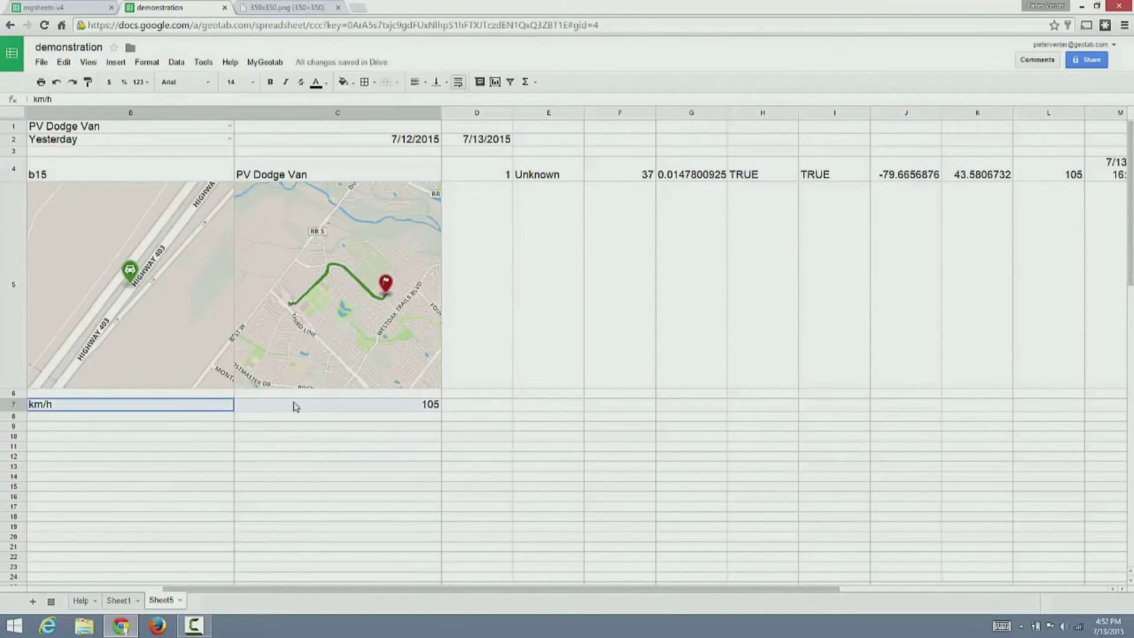
- Insert a gauge chart from B7:C7 with a maximum of 150
left_click(116, 62)
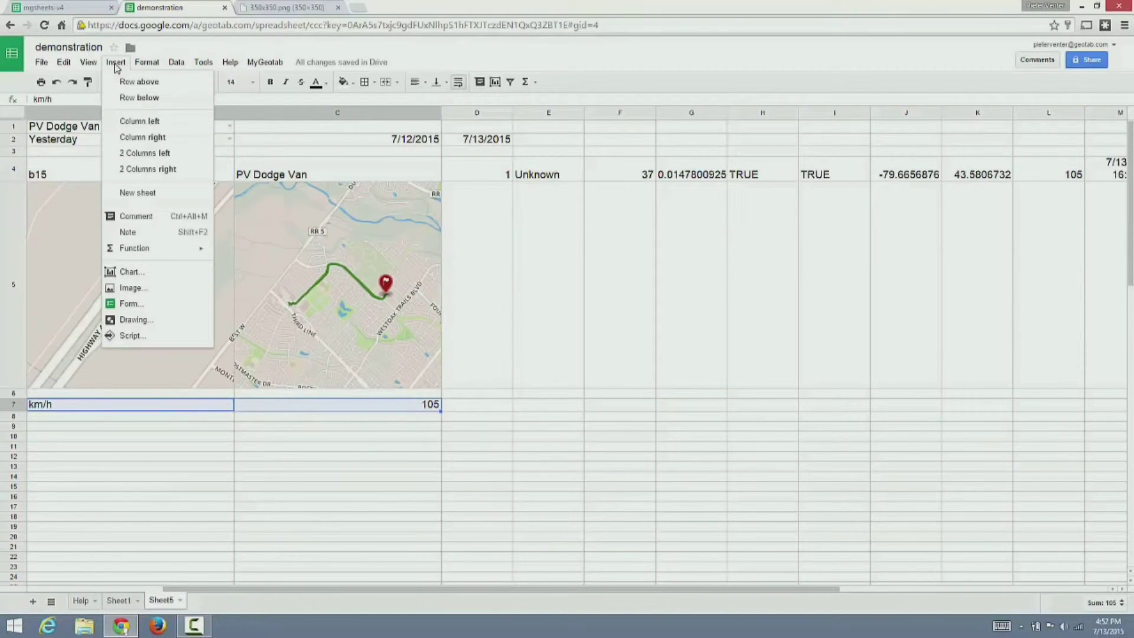
left_click(136, 272)
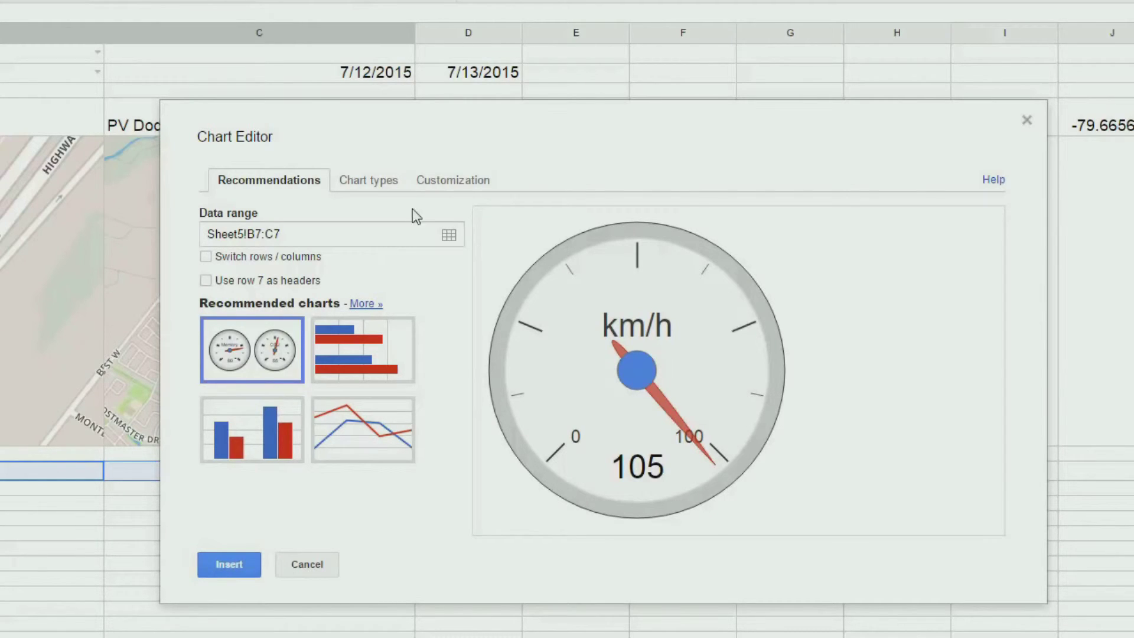
left_click(437, 182)
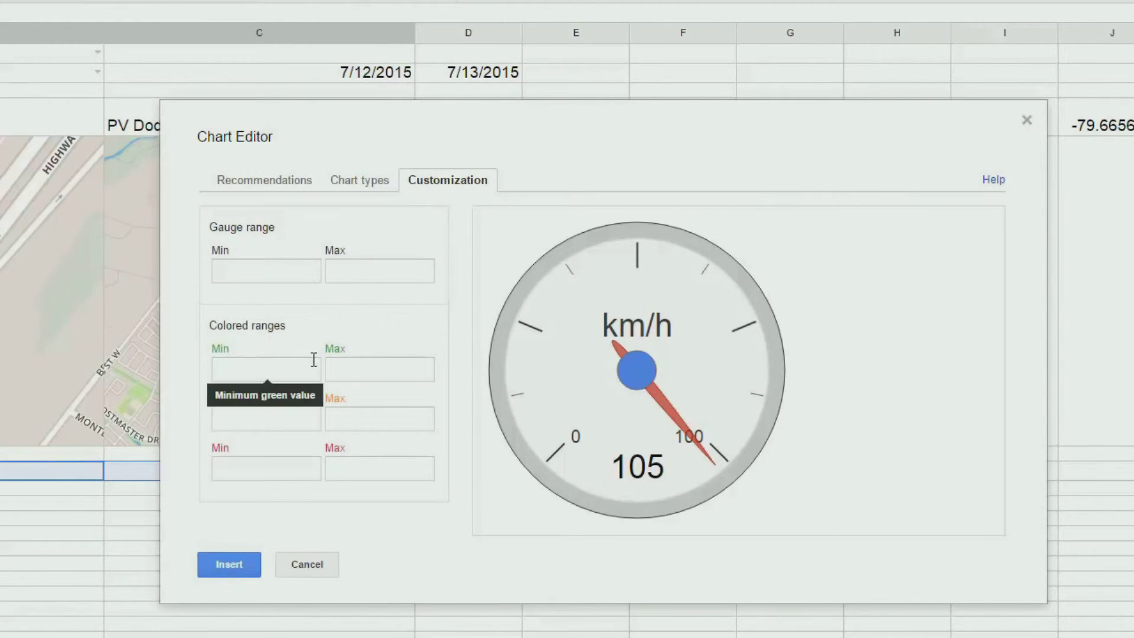
left_click(366, 269)
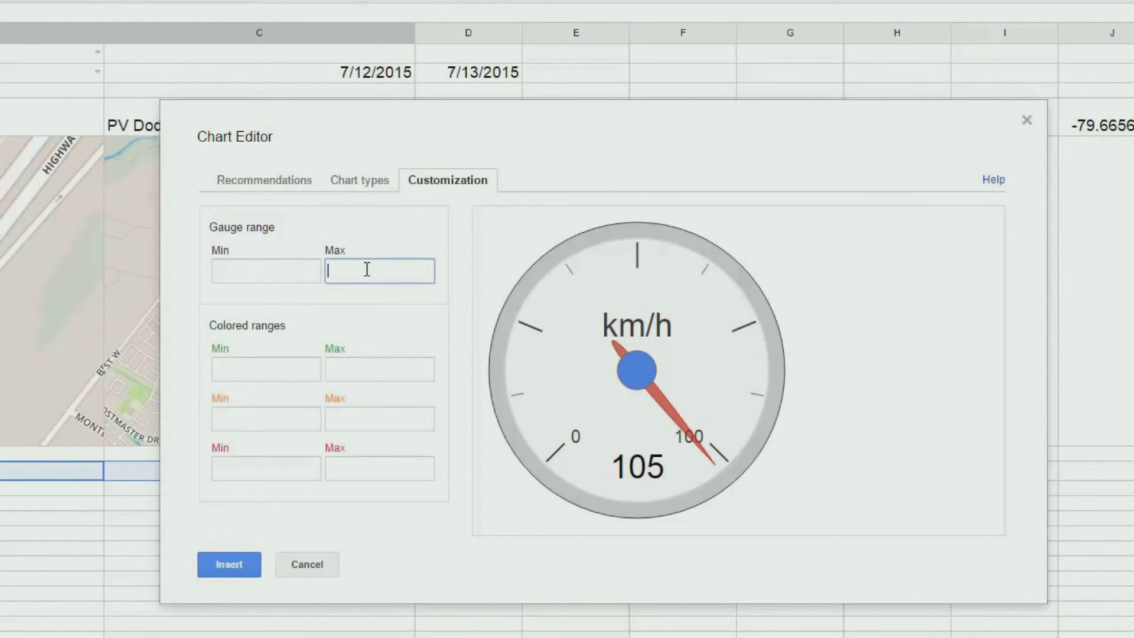
type("150")
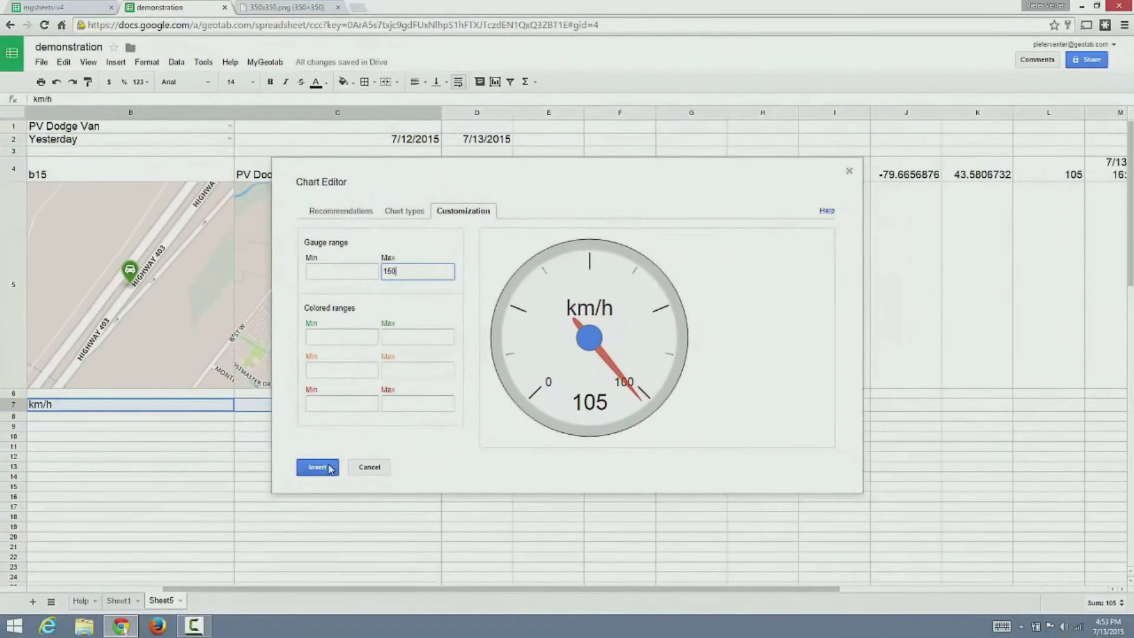
left_click(330, 468)
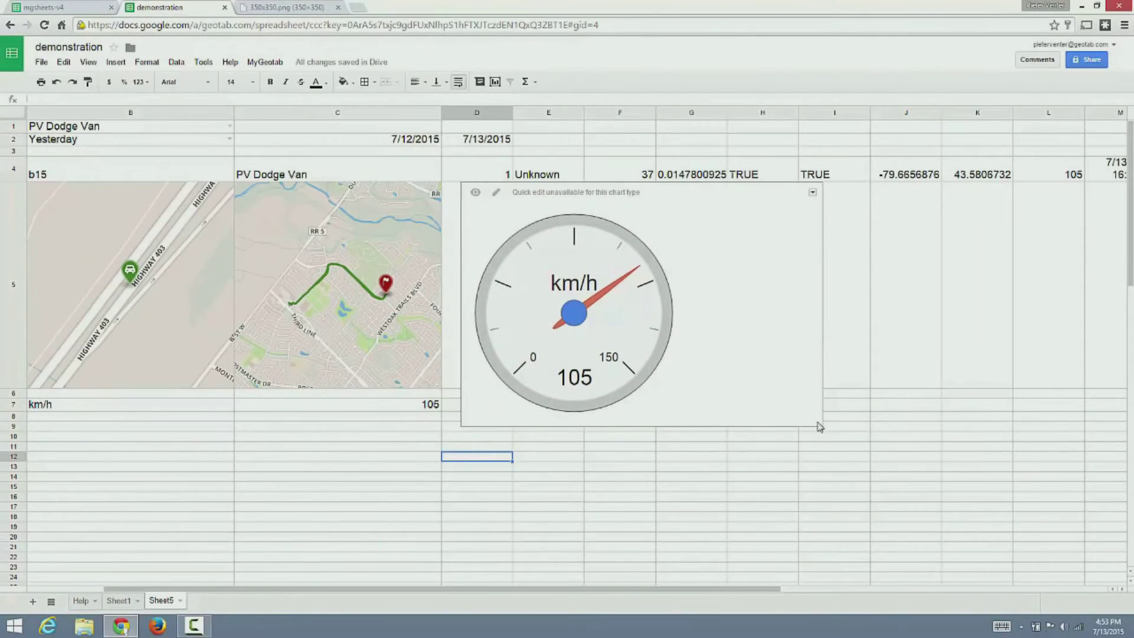
- Shrink the gauge chart to a compact size beside the trip map
left_click_drag(821, 424, 706, 375)
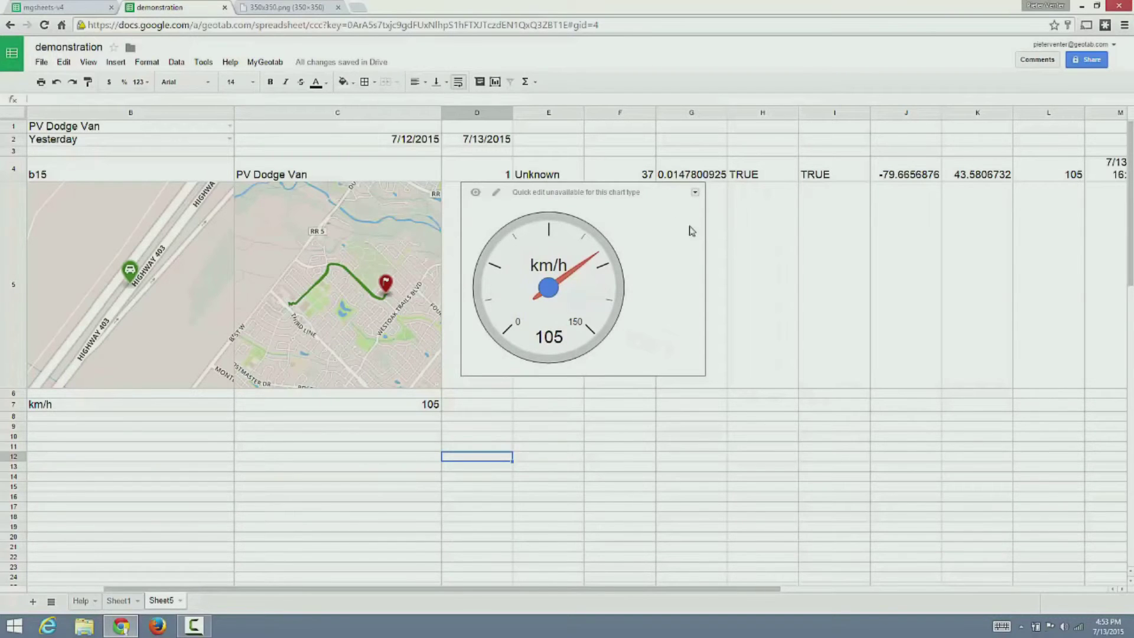
left_click_drag(701, 227, 671, 229)
left_click(716, 246)
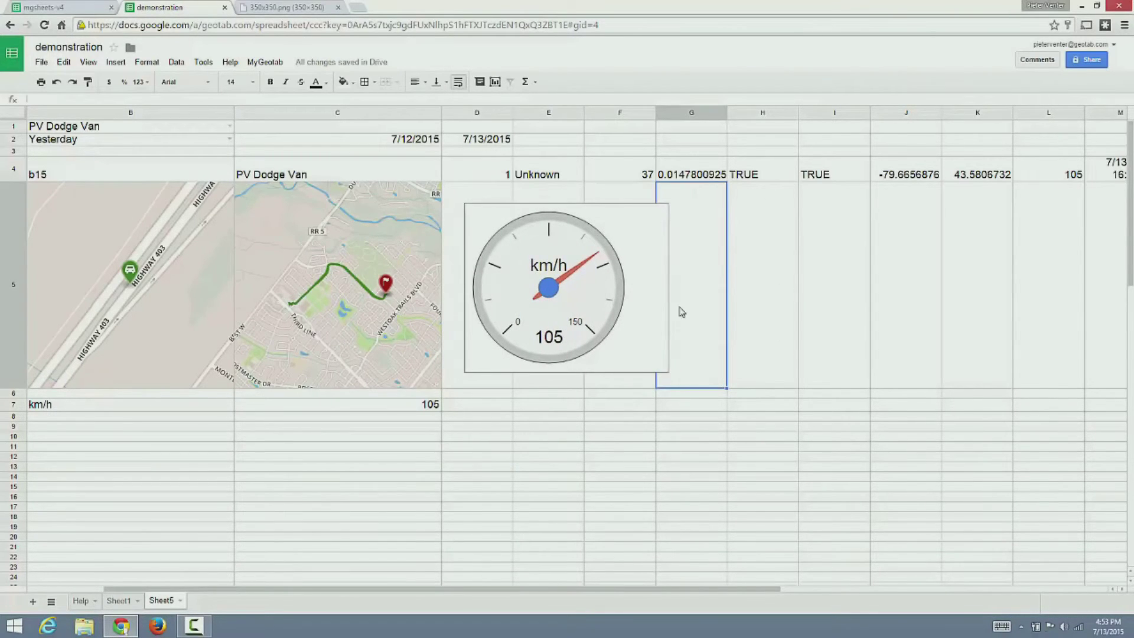
left_click_drag(568, 588, 426, 600)
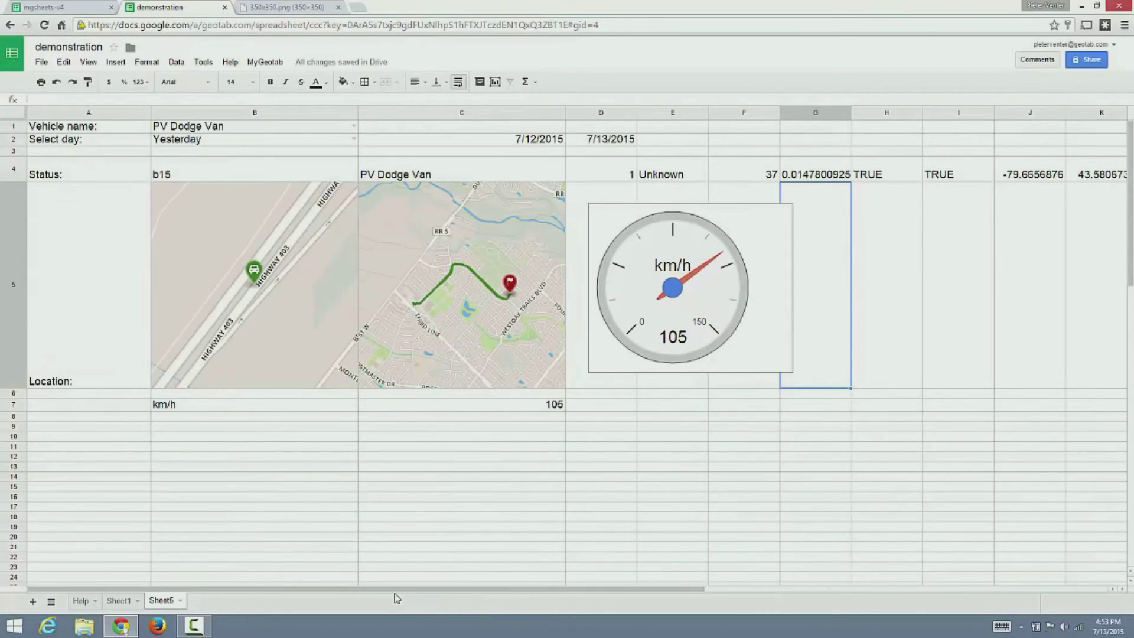
- Enter =mgreversegeocode(J4:K4) in B6 to show the van's street address
left_click(322, 549)
left_click(219, 394)
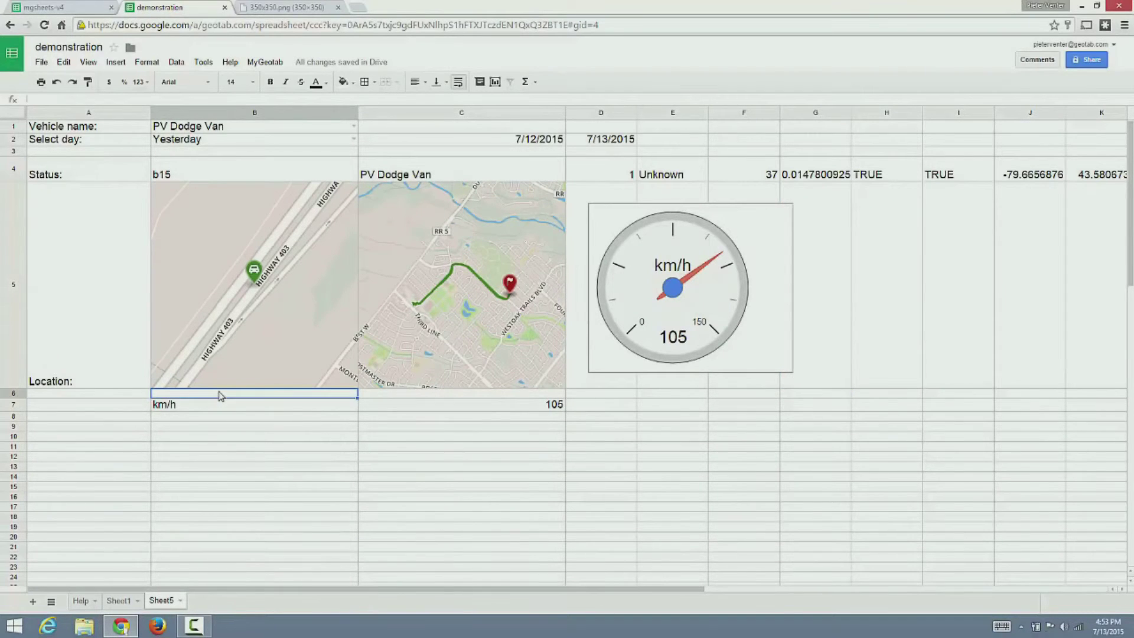
type("=m")
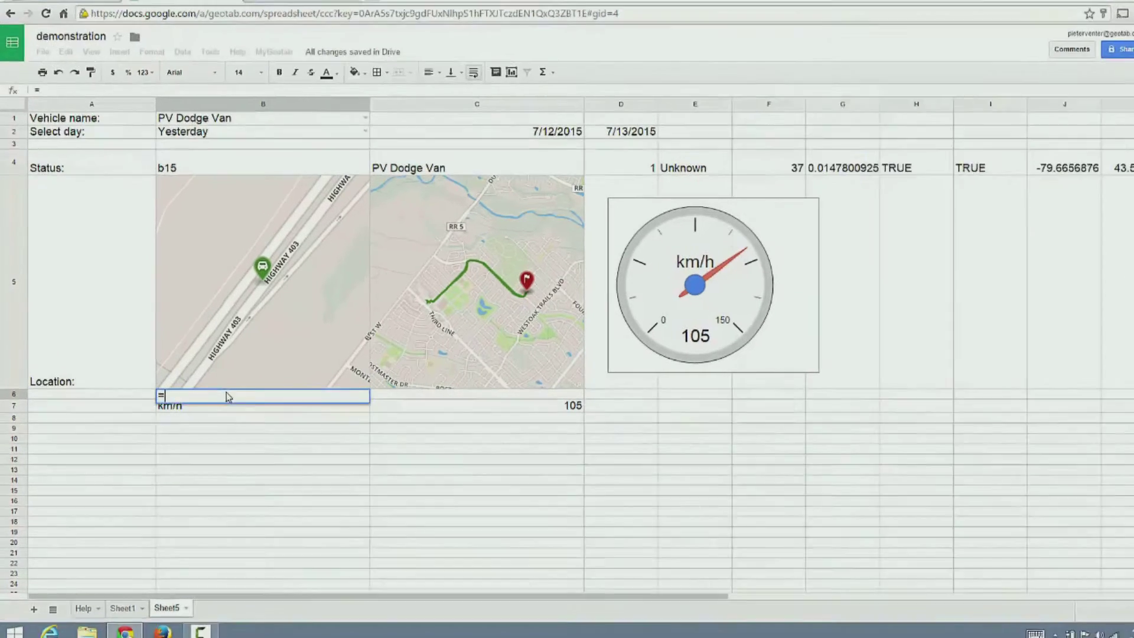
type("g")
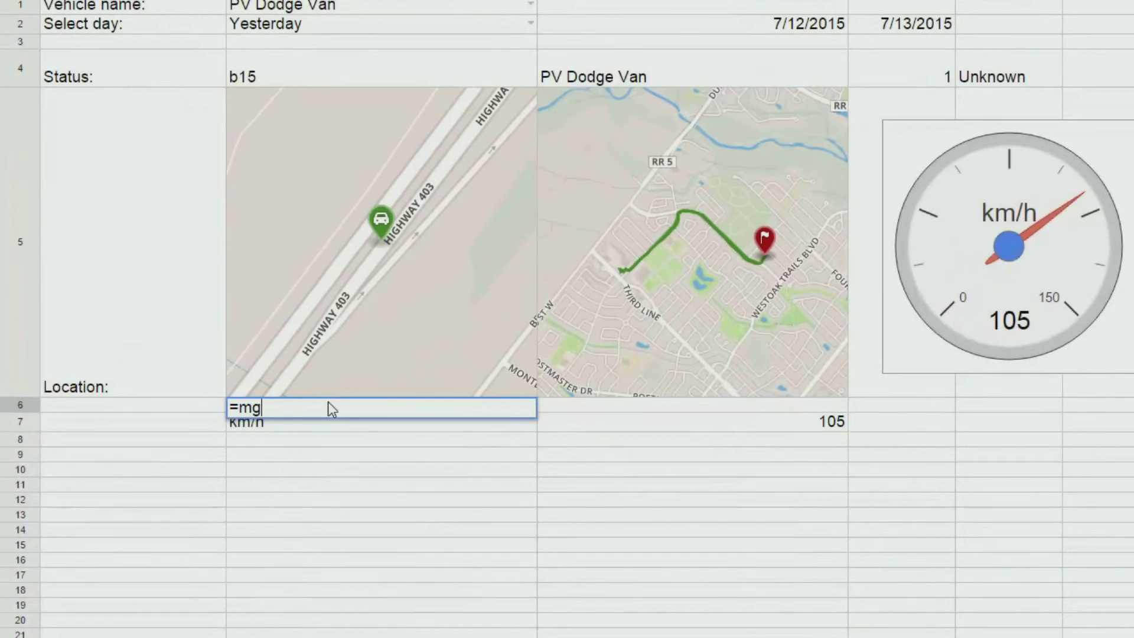
type("reversegeocode(")
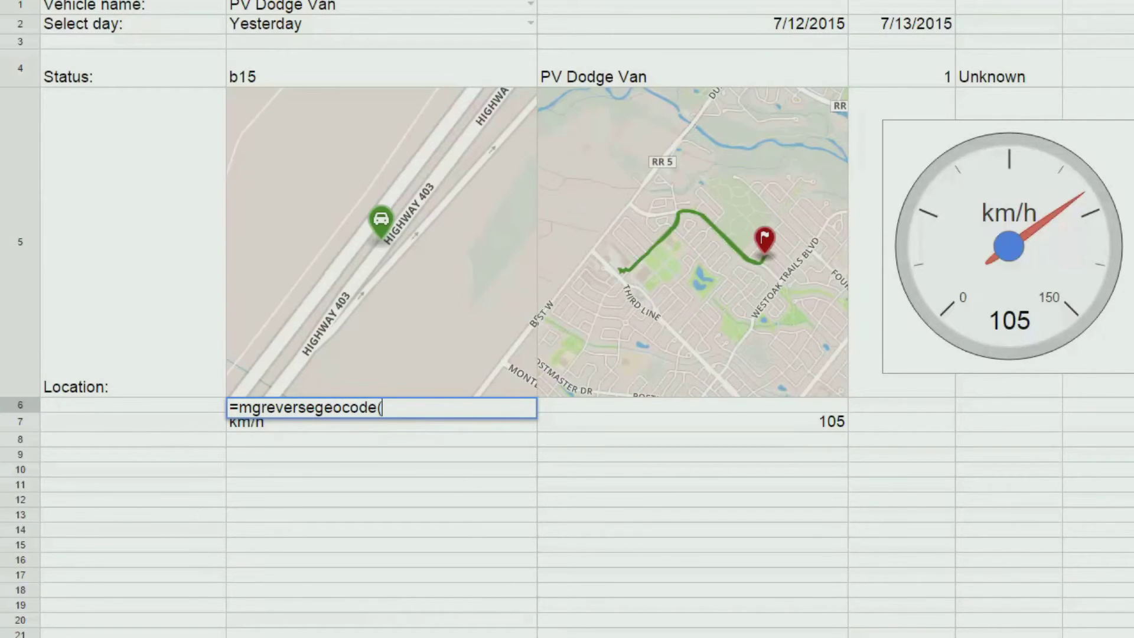
scroll(567, 295, "right", 3)
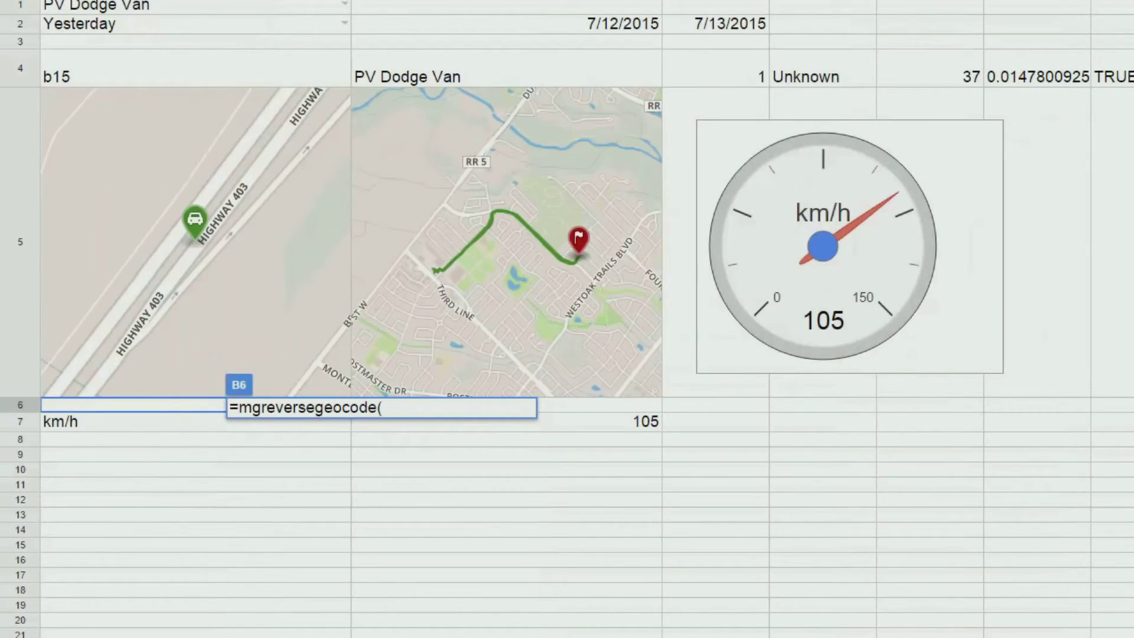
left_click_drag(1133, 77, 1133, 75)
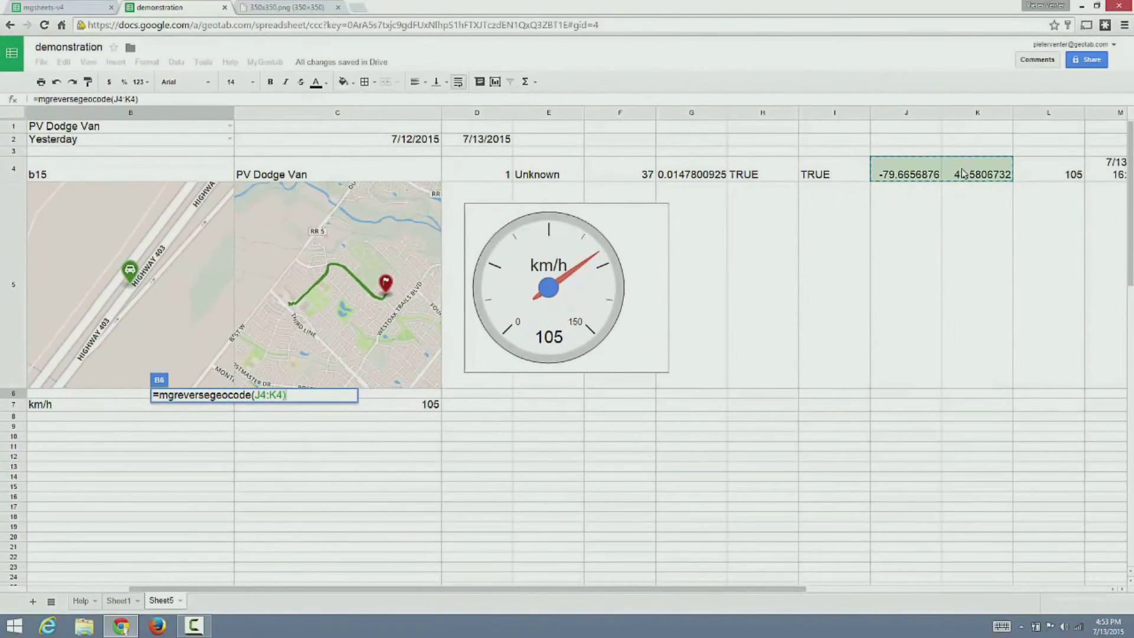
key("Return")
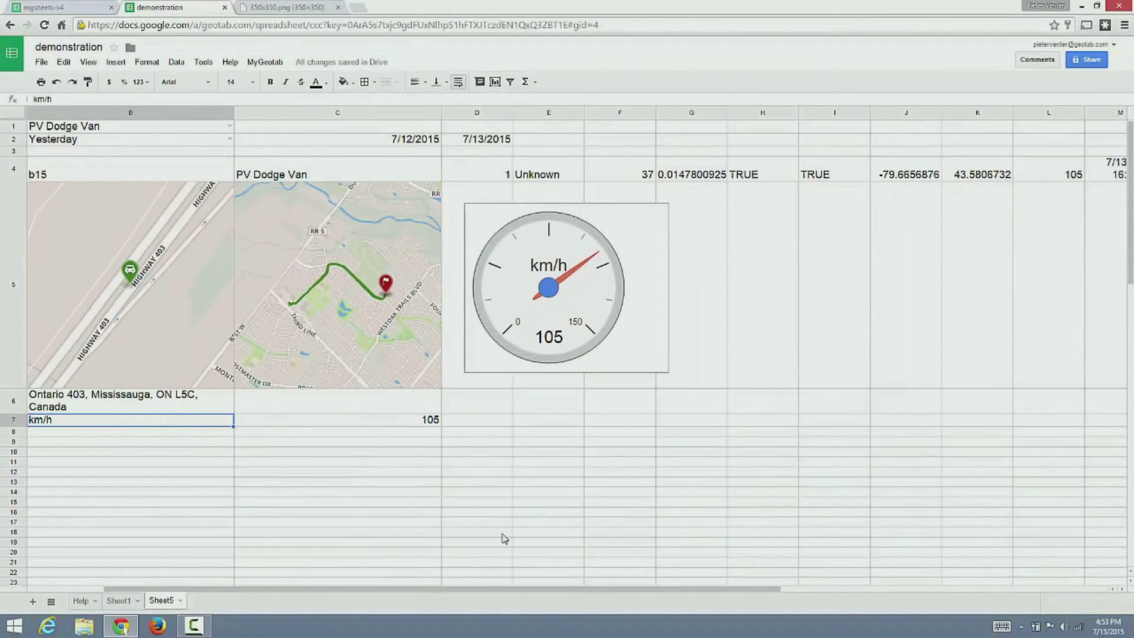
left_click_drag(467, 591, 389, 589)
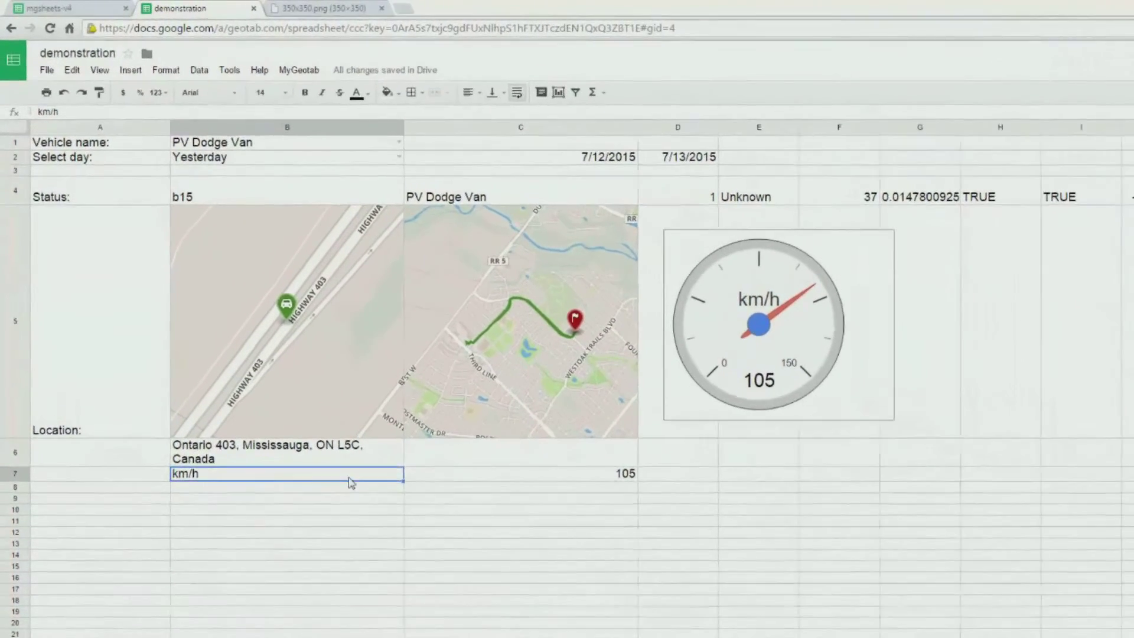
left_click(241, 542)
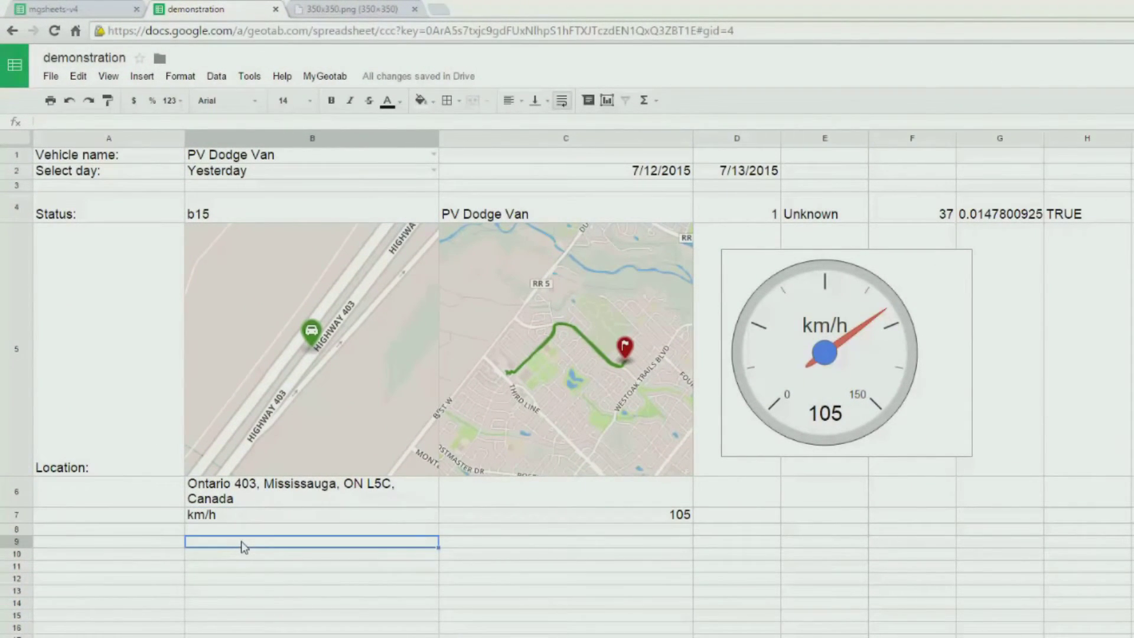
- Enter =mgtrips(B1,C2,D2) in B9 to list the selected vehicle's trips
type("=mgtrips(")
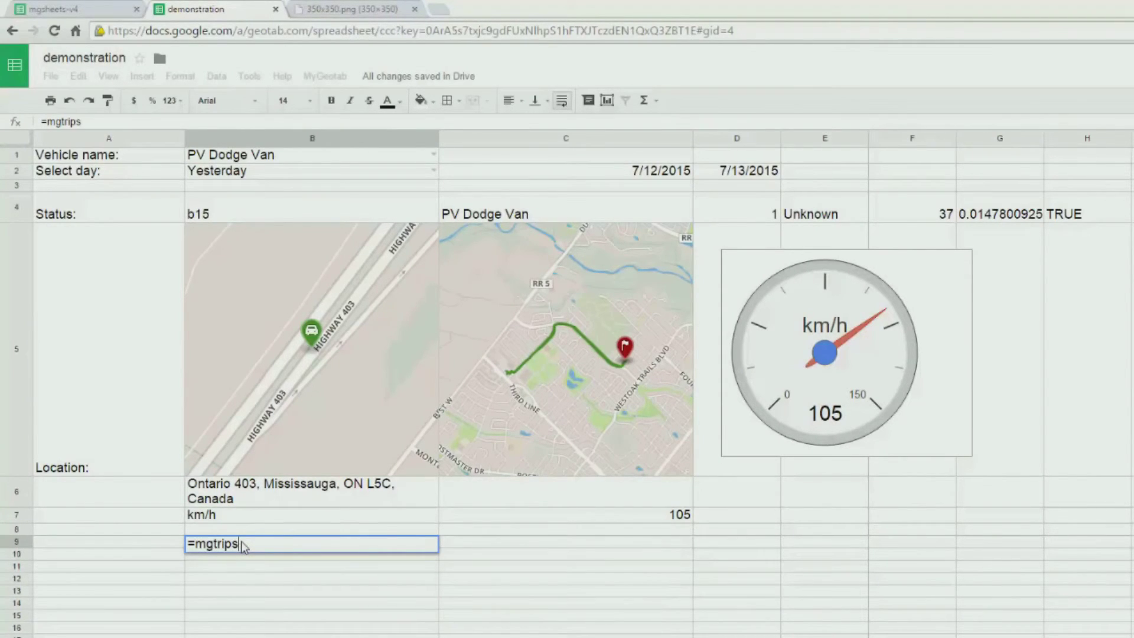
left_click(239, 158)
type(",")
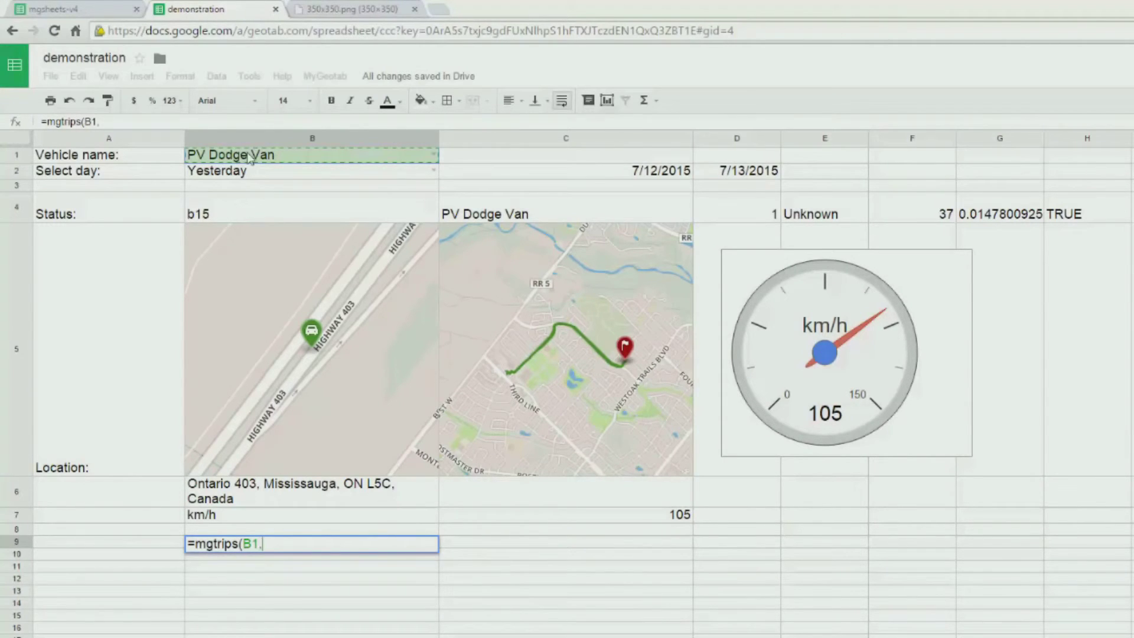
left_click(528, 172)
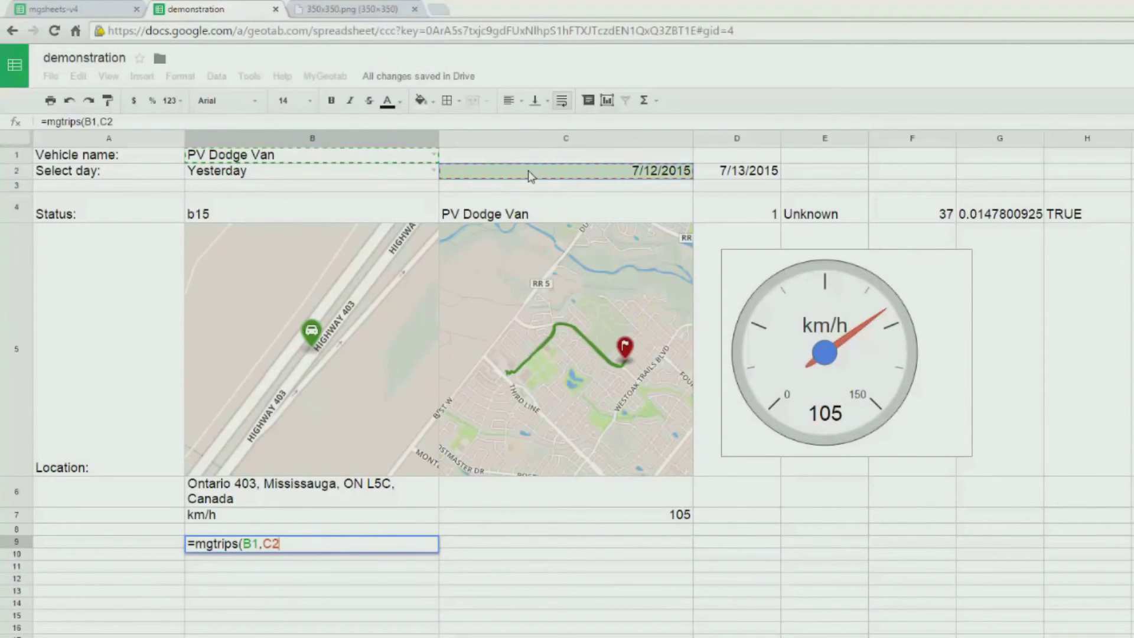
type(",")
left_click(718, 175)
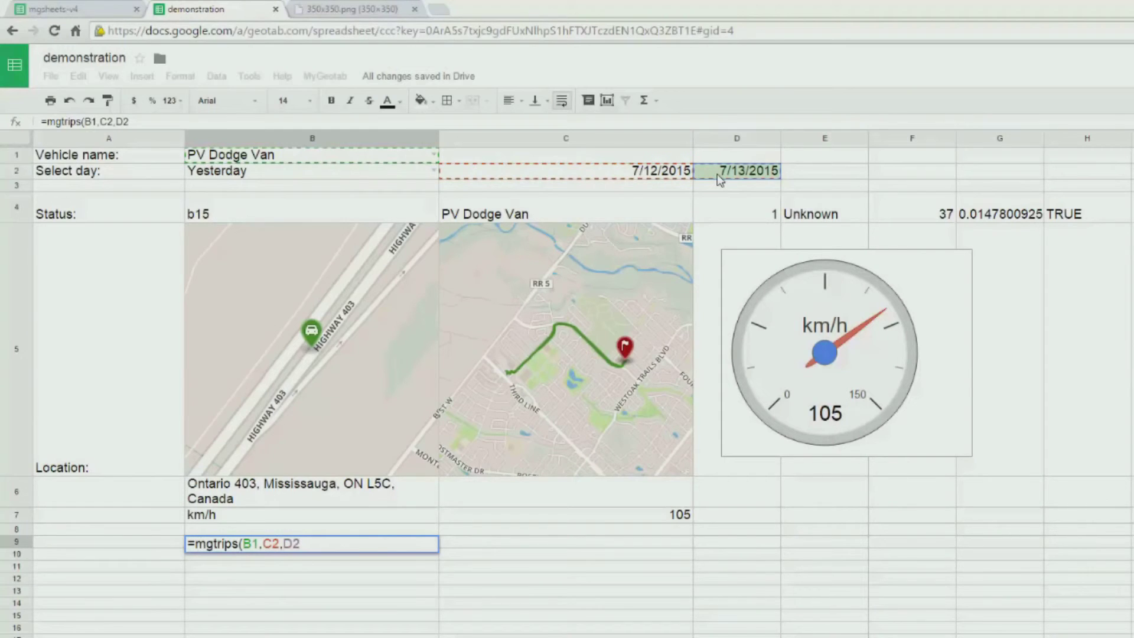
type(")")
key("Return")
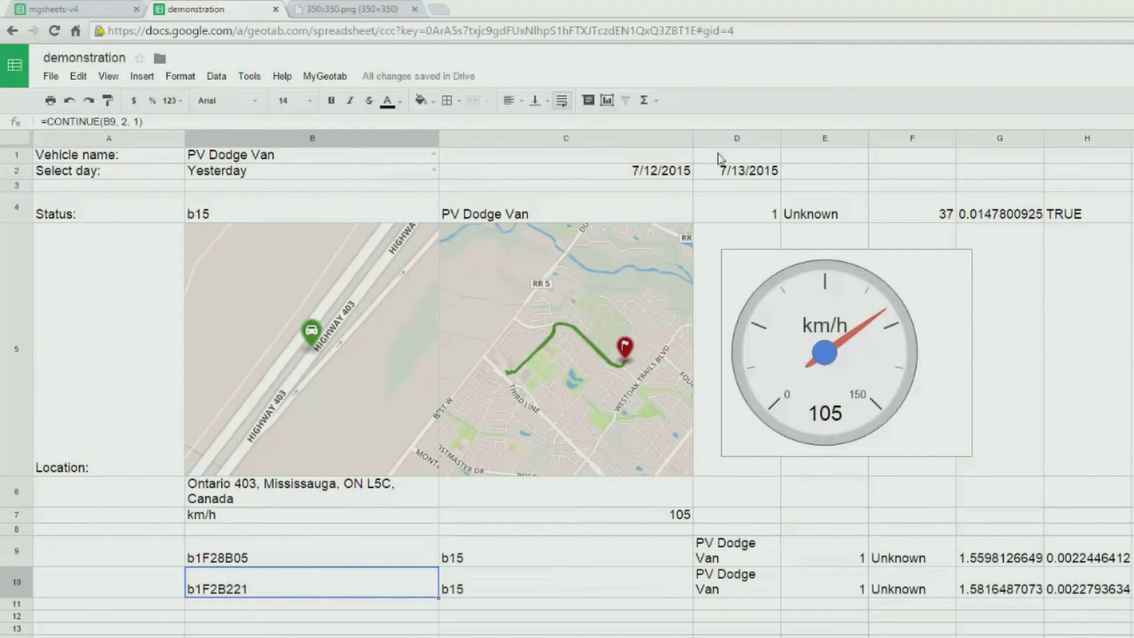
left_click(434, 171)
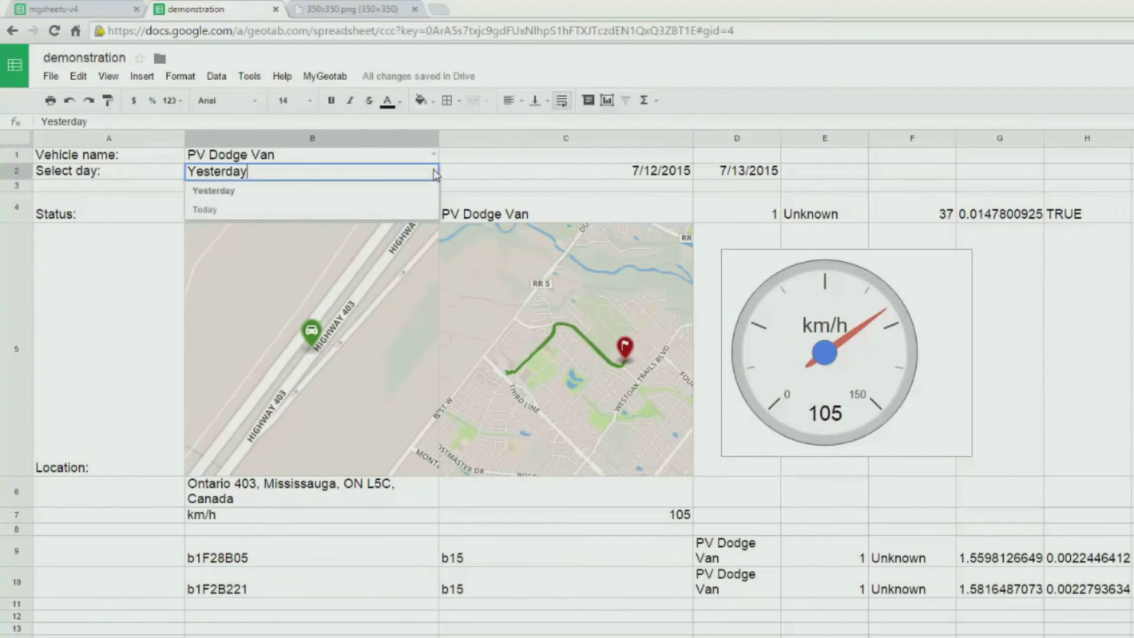
- Set the day selector to Today and switch the vehicle to PV C300
left_click(258, 210)
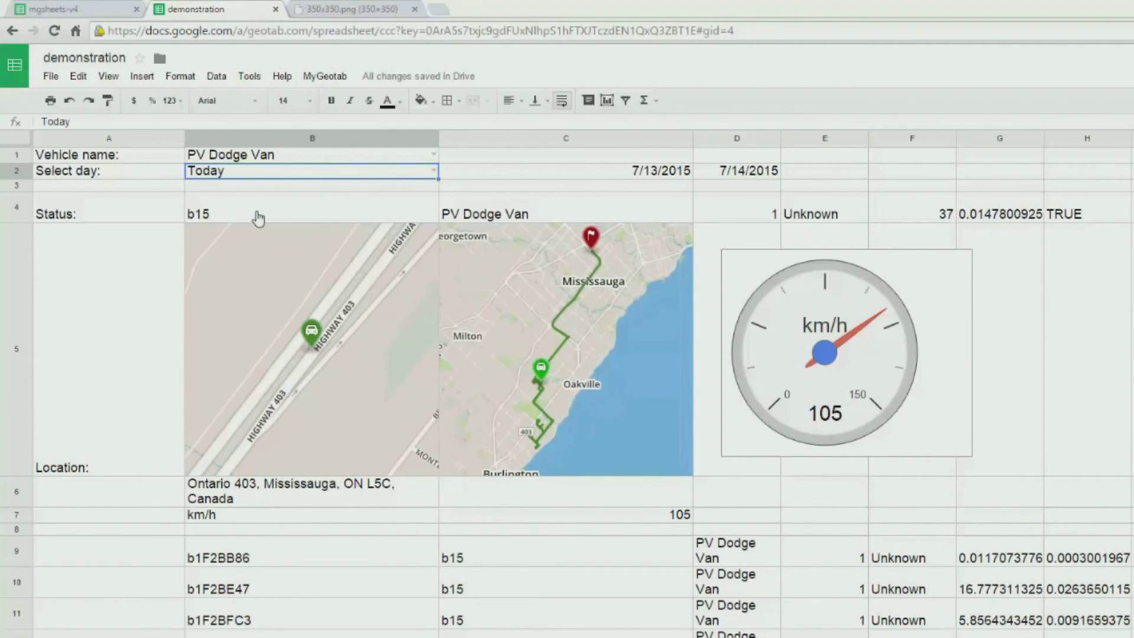
mouse_move(434, 175)
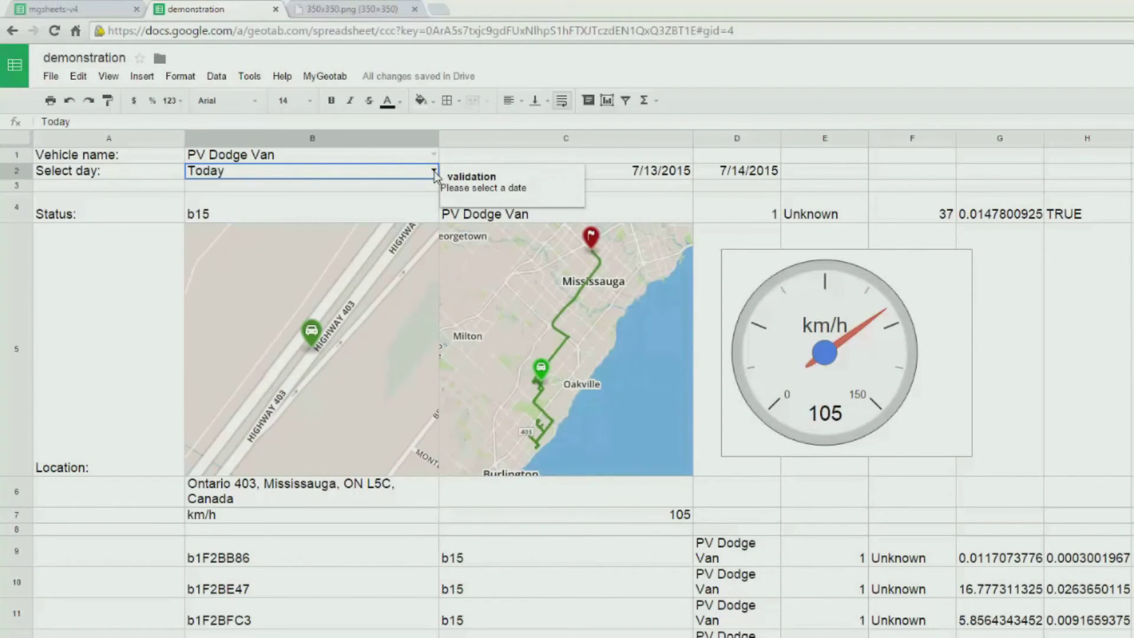
left_click(434, 154)
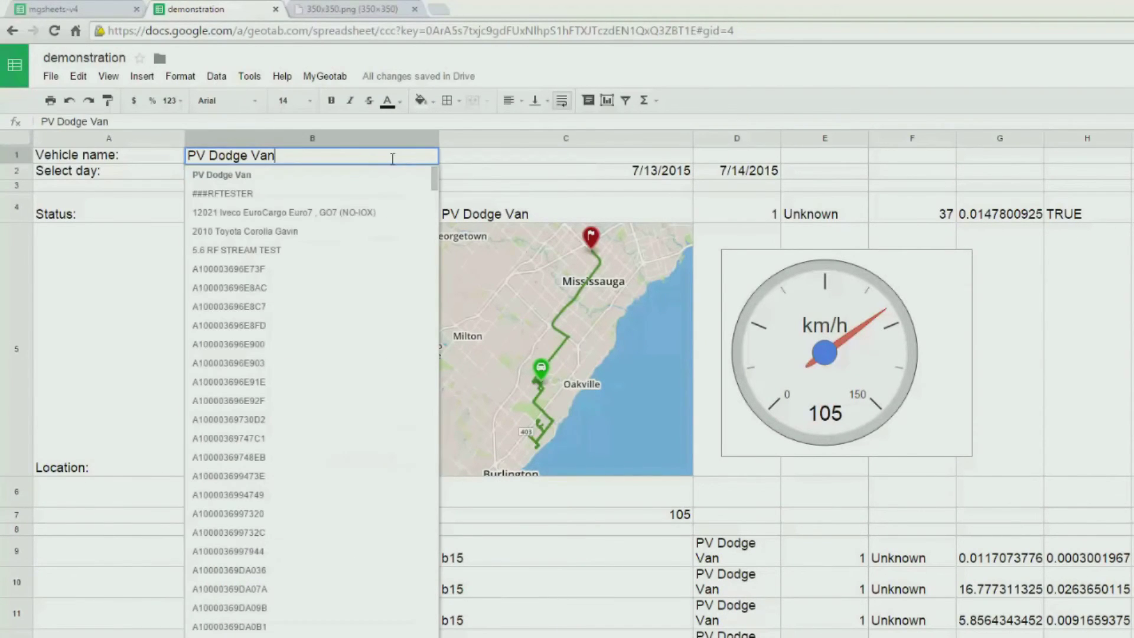
key("BackSpace")
key("BackSpace")
key("BackSpace")
key("BackSpace")
key("BackSpace")
key("BackSpace")
key("BackSpace")
key("BackSpace")
key("BackSpace")
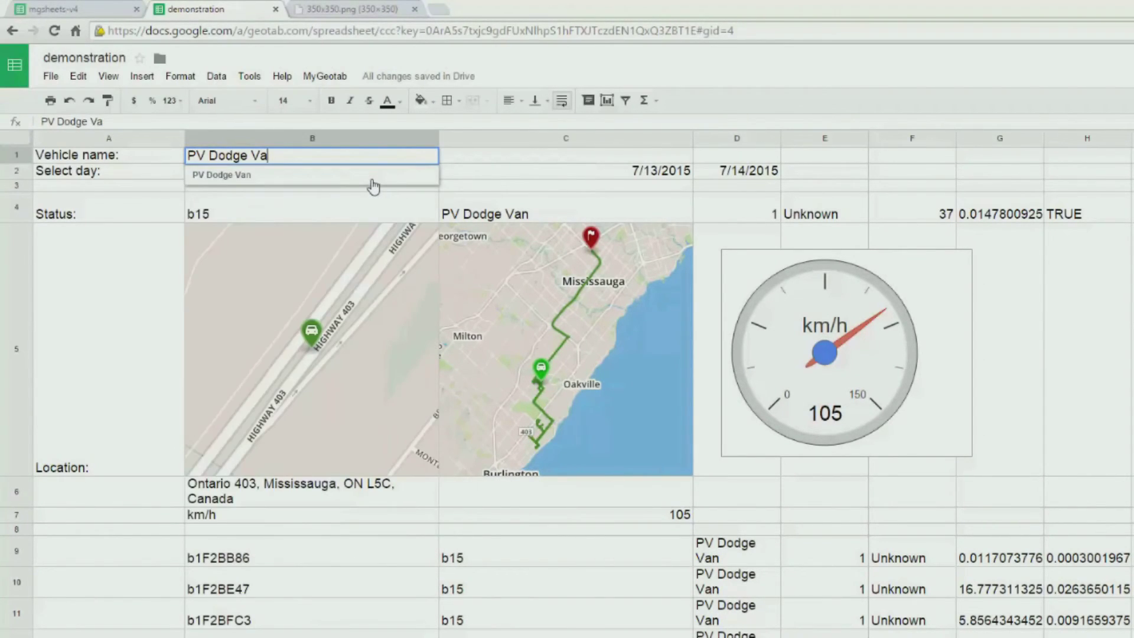
key("BackSpace")
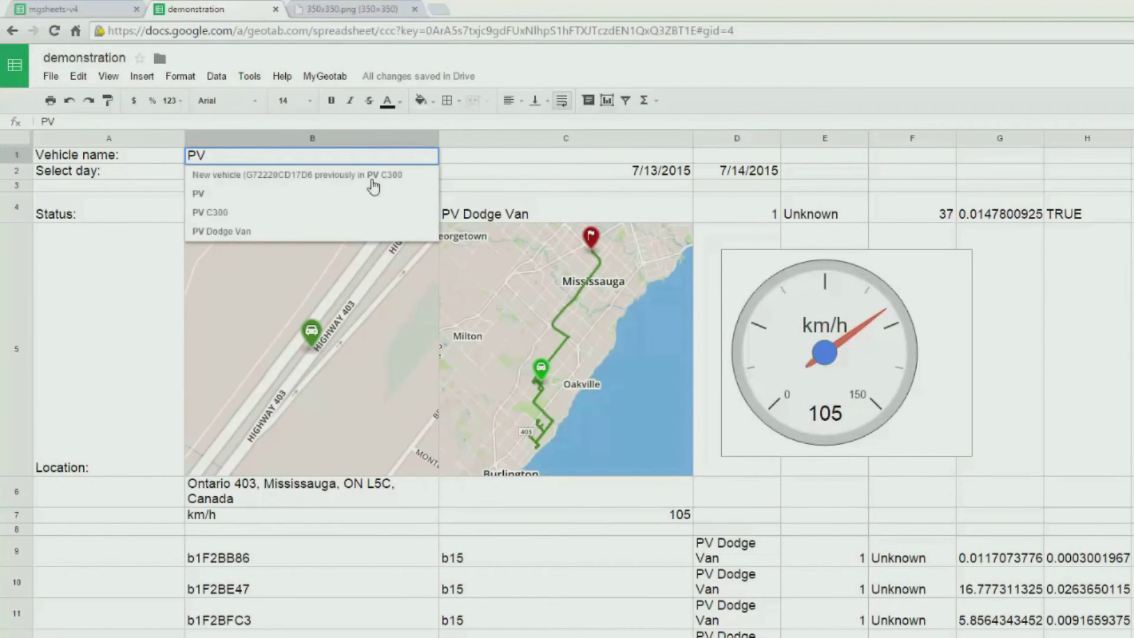
left_click(243, 212)
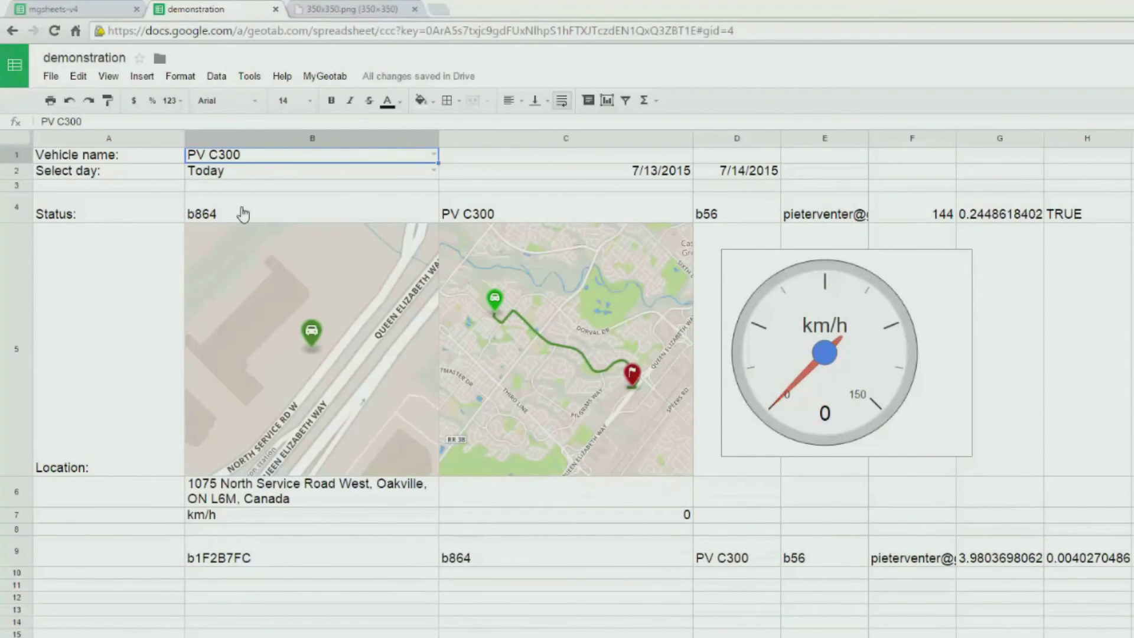
- Try Yesterday, then return to PV Dodge Van with the day set to Today
left_click(434, 171)
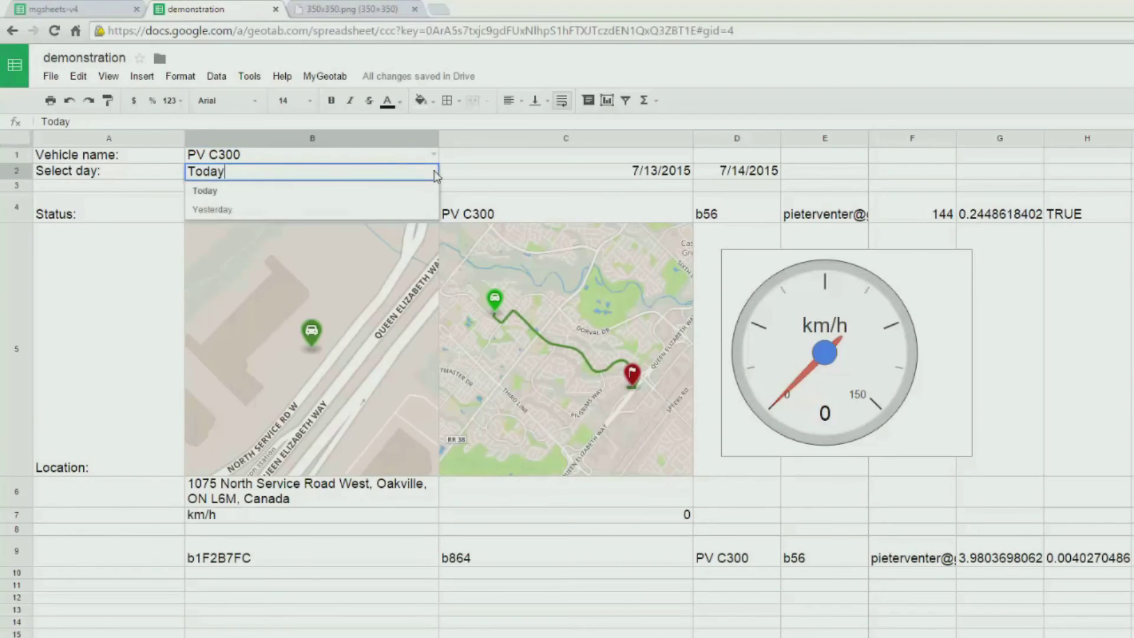
left_click(310, 209)
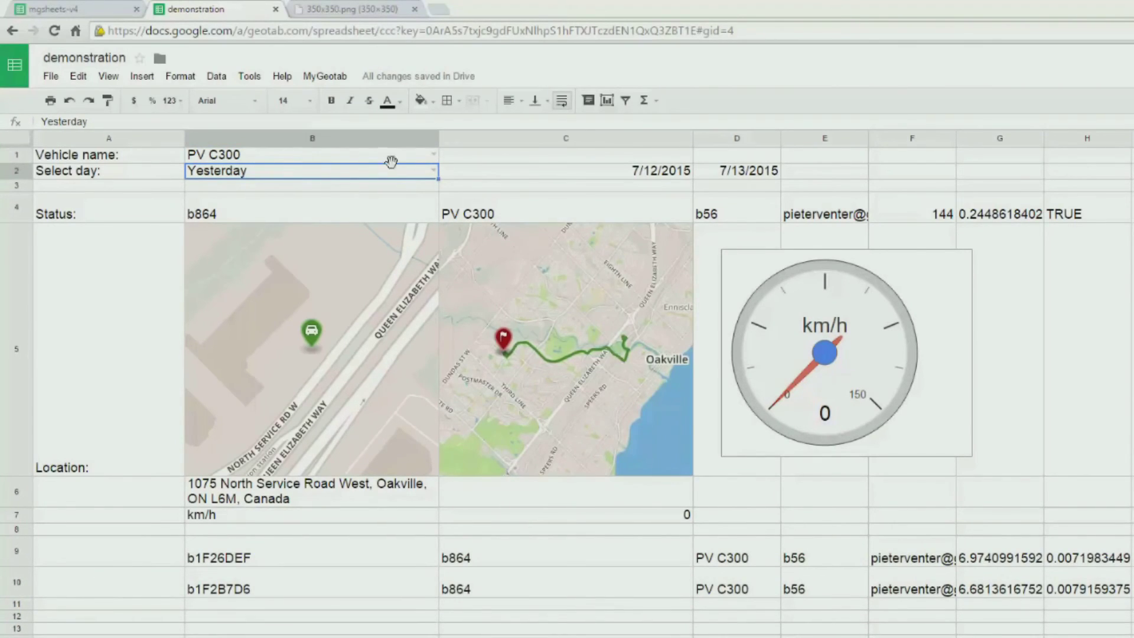
left_click(434, 155)
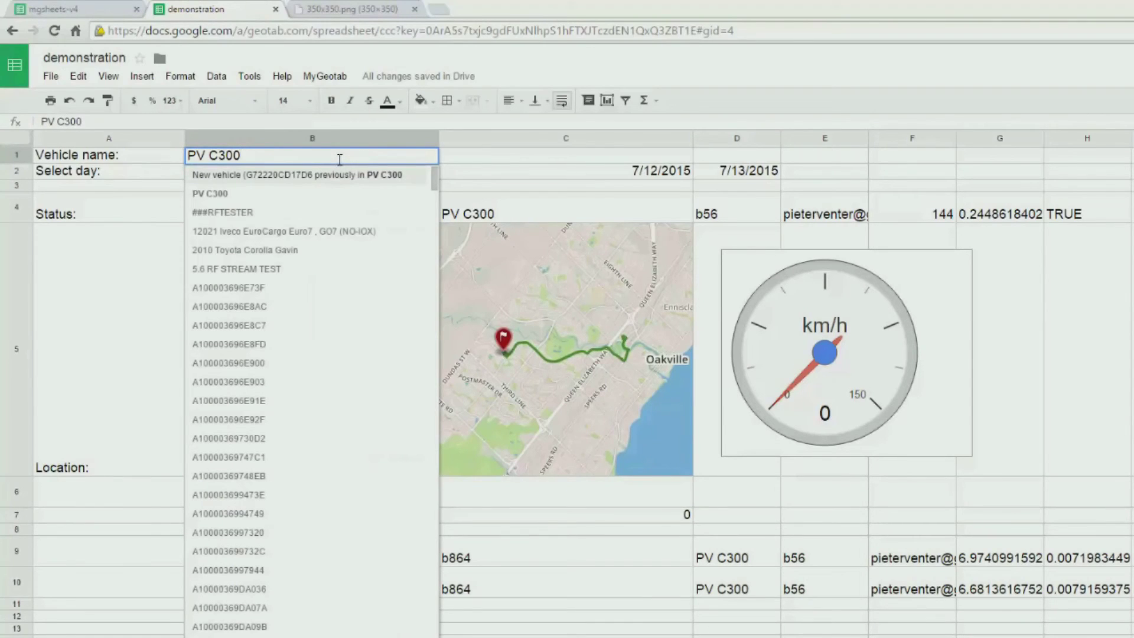
left_click_drag(339, 159, 182, 162)
type("PV ")
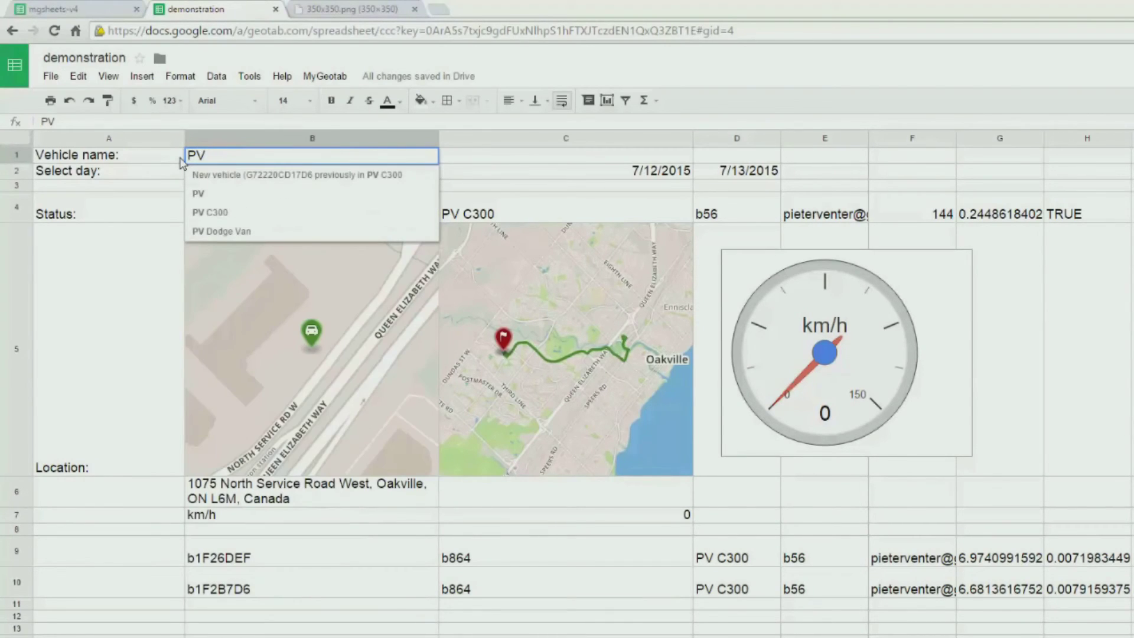
type("Dod")
left_click(222, 175)
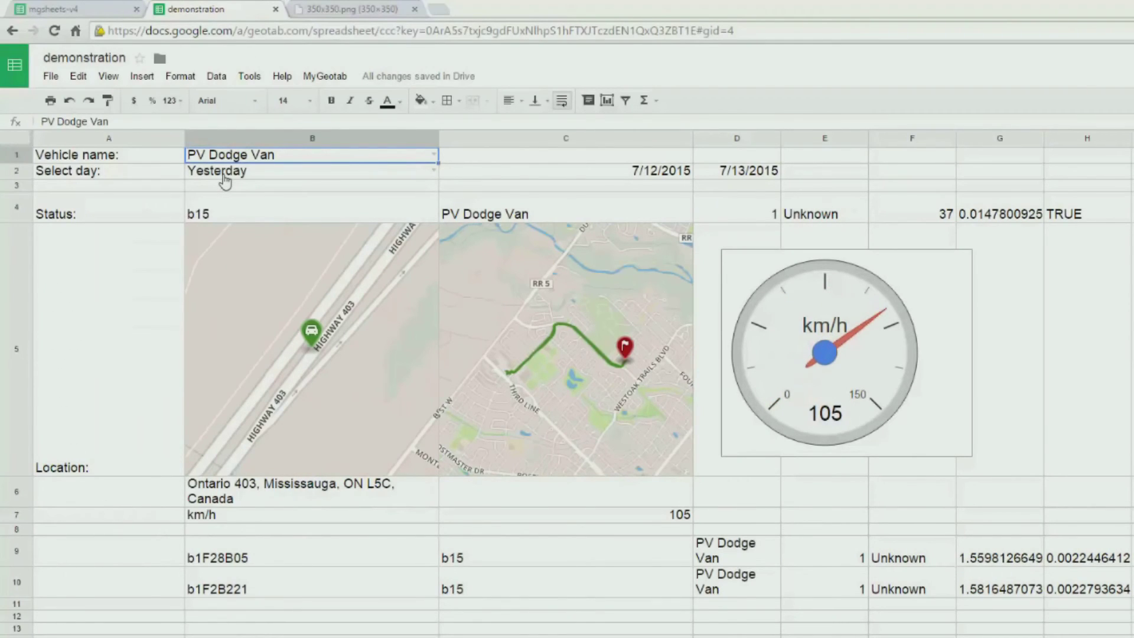
left_click(434, 171)
left_click(336, 210)
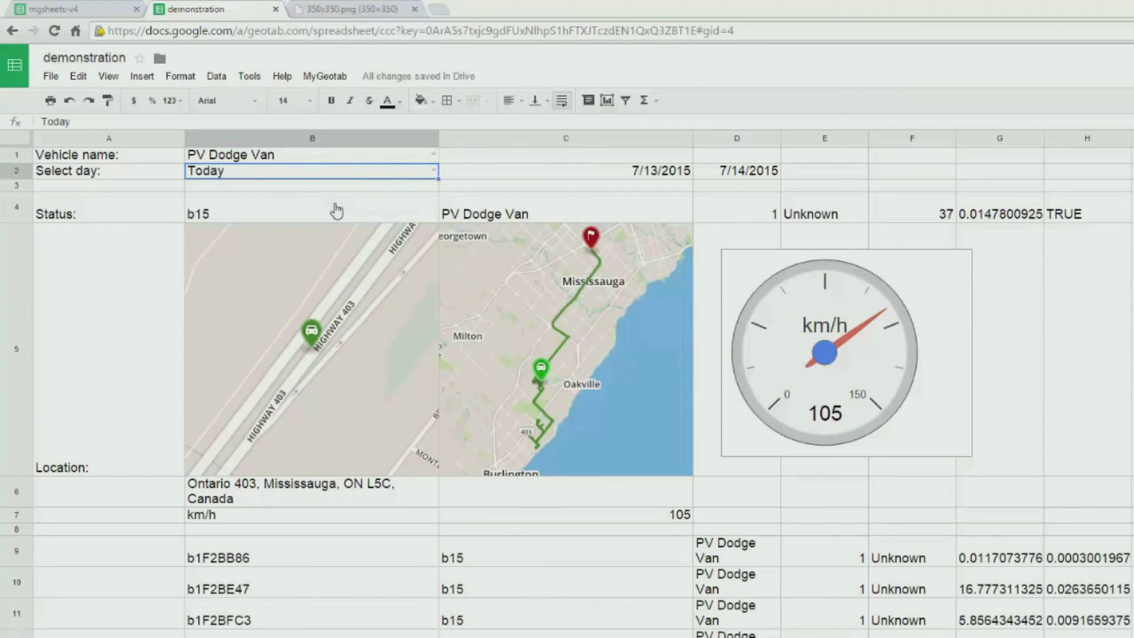